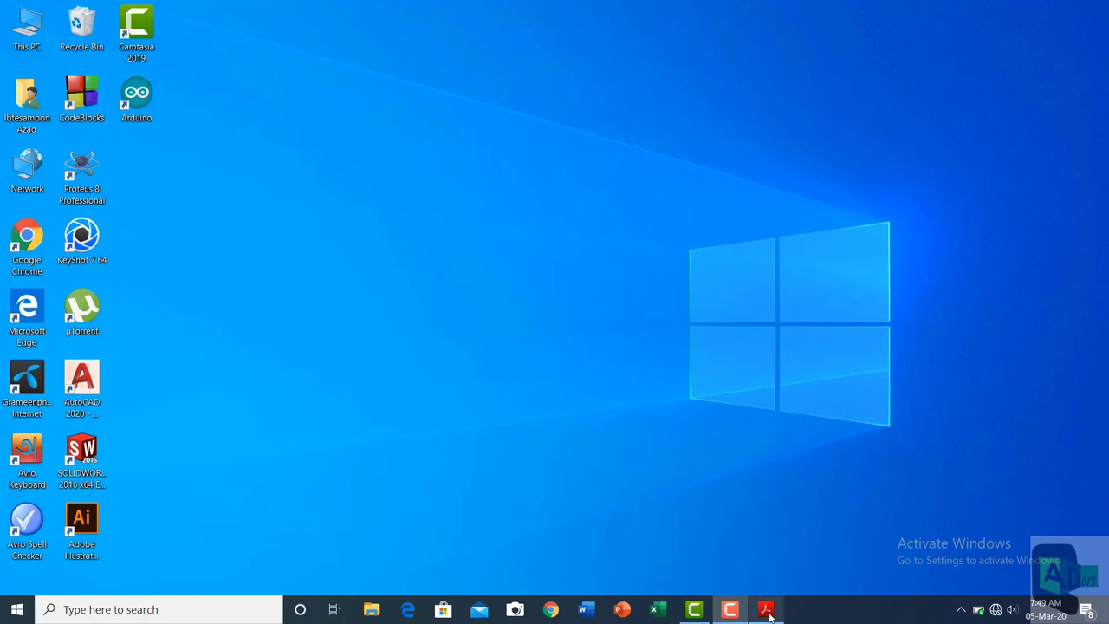
Step: Bring the Day-03-CW-HW.pdf homework drawing to the front in Acrobat Reader
left_click(766, 610)
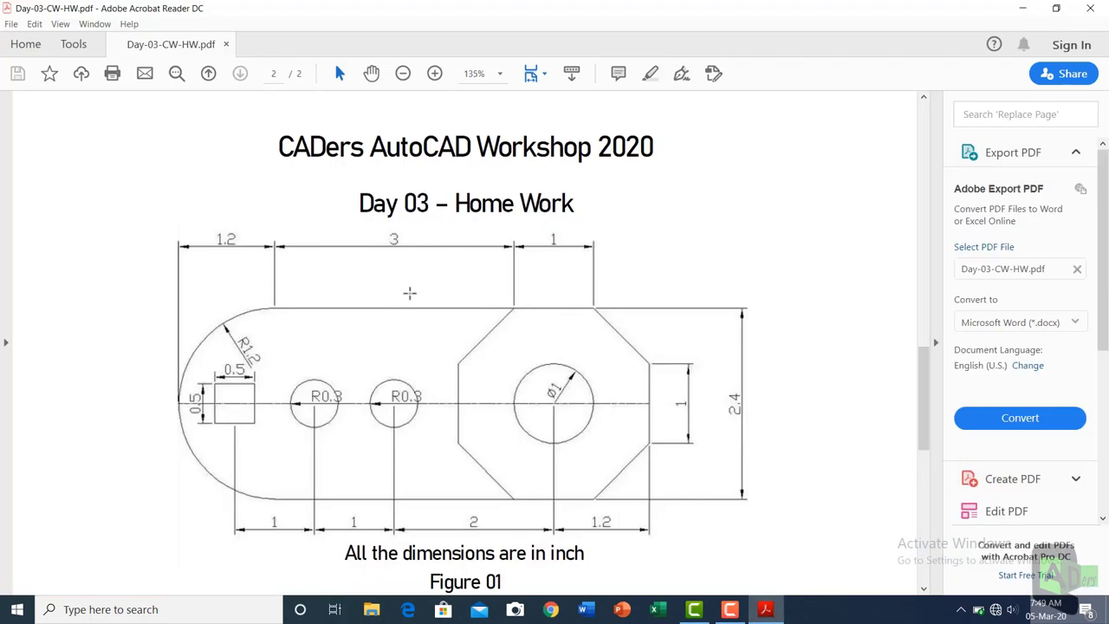
Step: Mark and inspect the octagon and small square areas of the drawing
left_click_drag(427, 285, 736, 577)
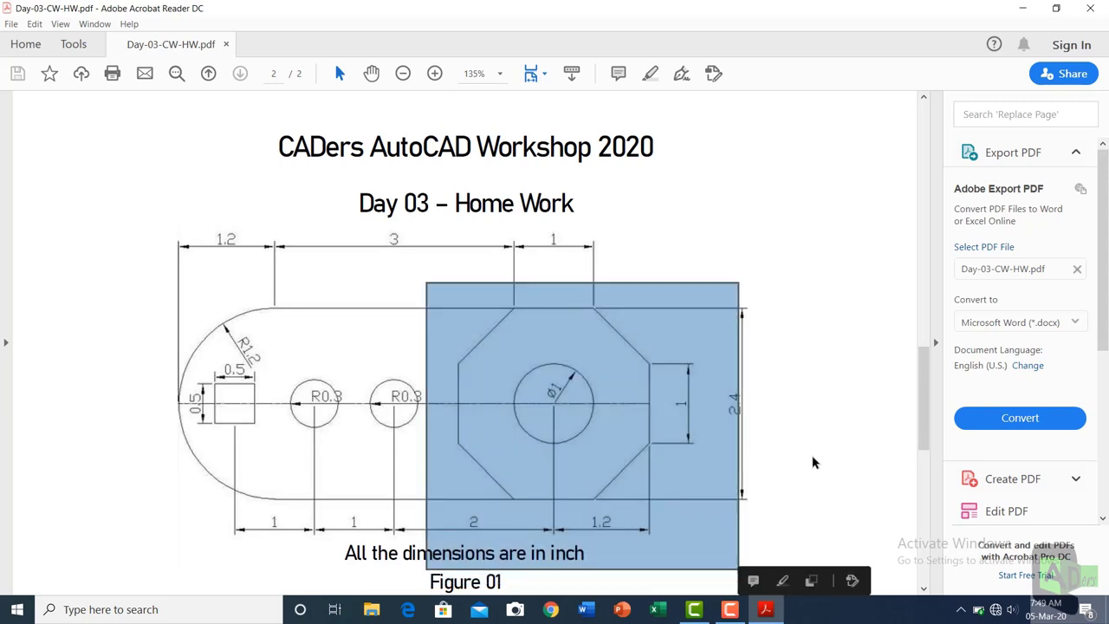
left_click(687, 434)
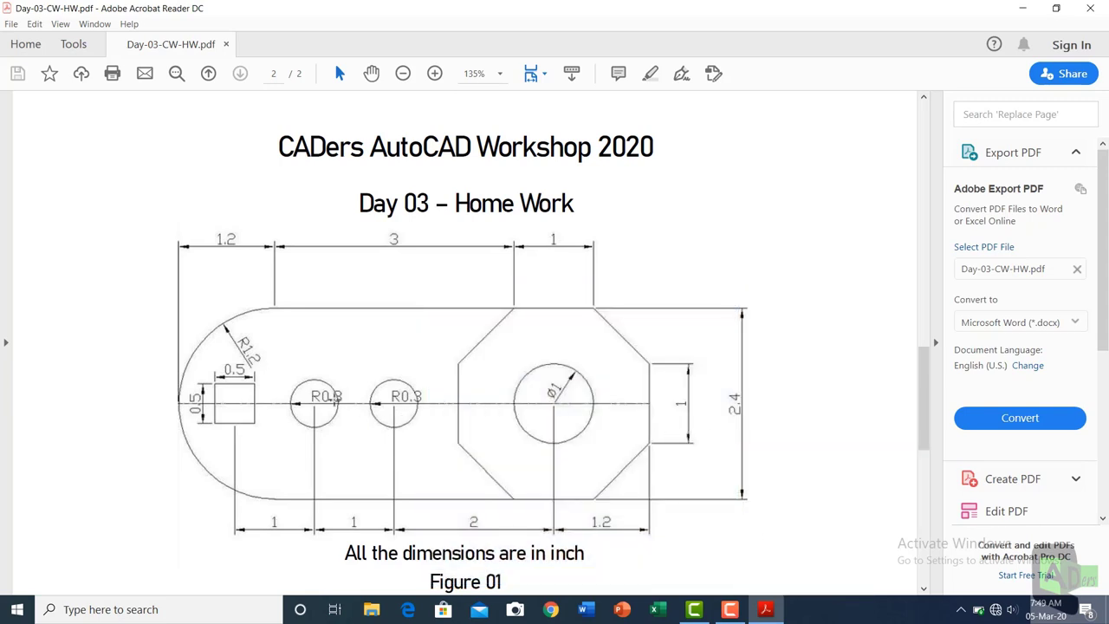
left_click_drag(213, 374, 288, 482)
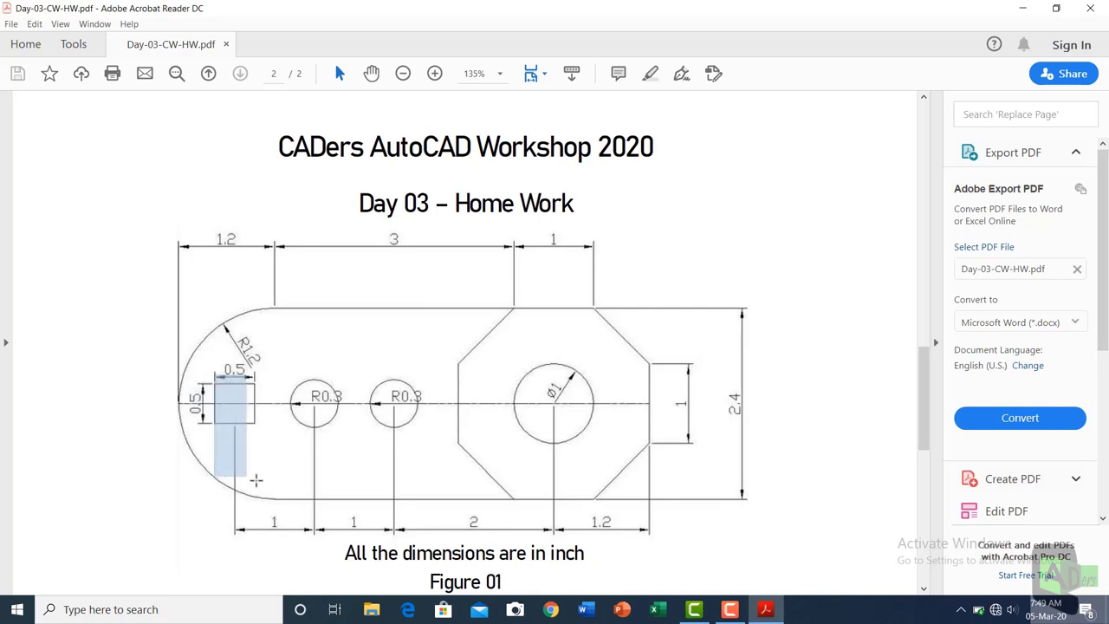
left_click_drag(241, 262, 177, 509)
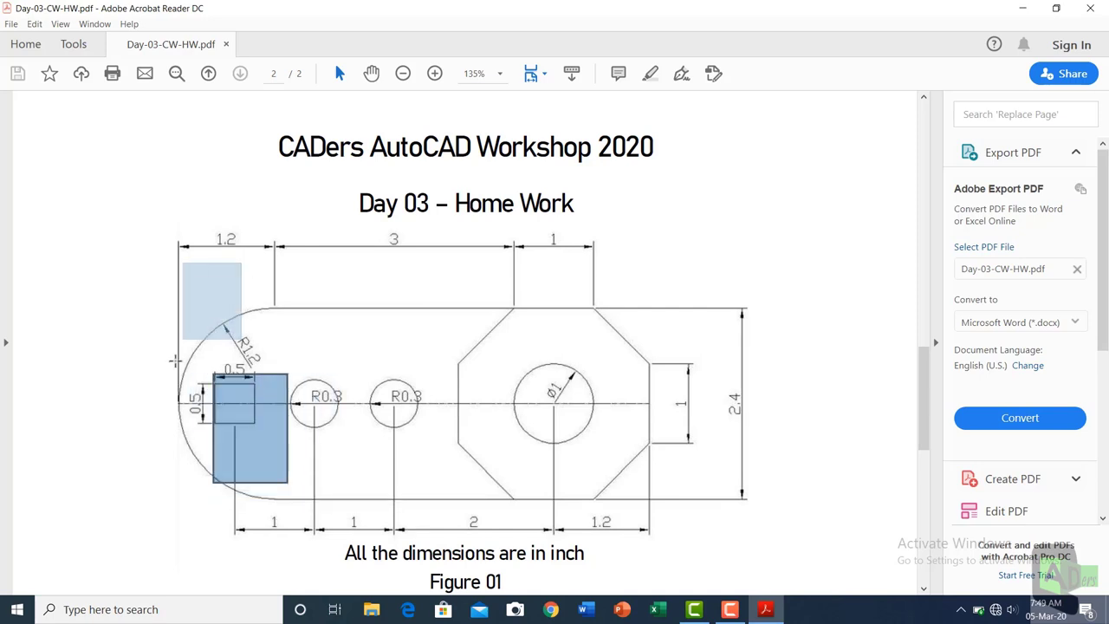
left_click(109, 431)
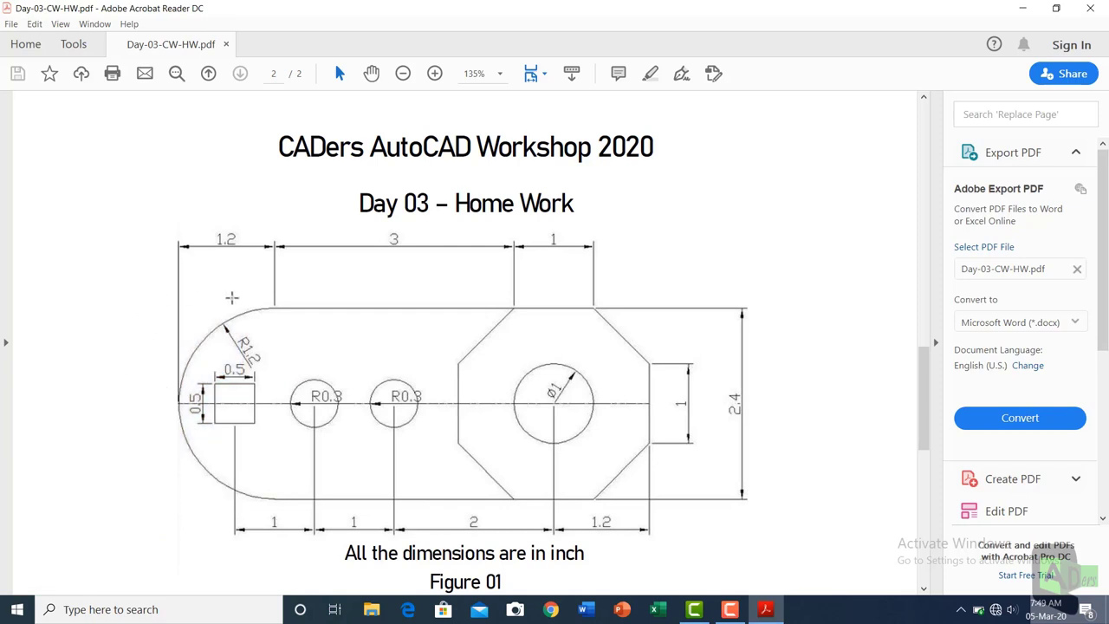
Step: Inspect the upper half of the plate, then minimize Acrobat Reader
mouse_move(219, 288)
left_mouse_down()
mouse_move(784, 404)
mouse_move(753, 404)
left_mouse_up()
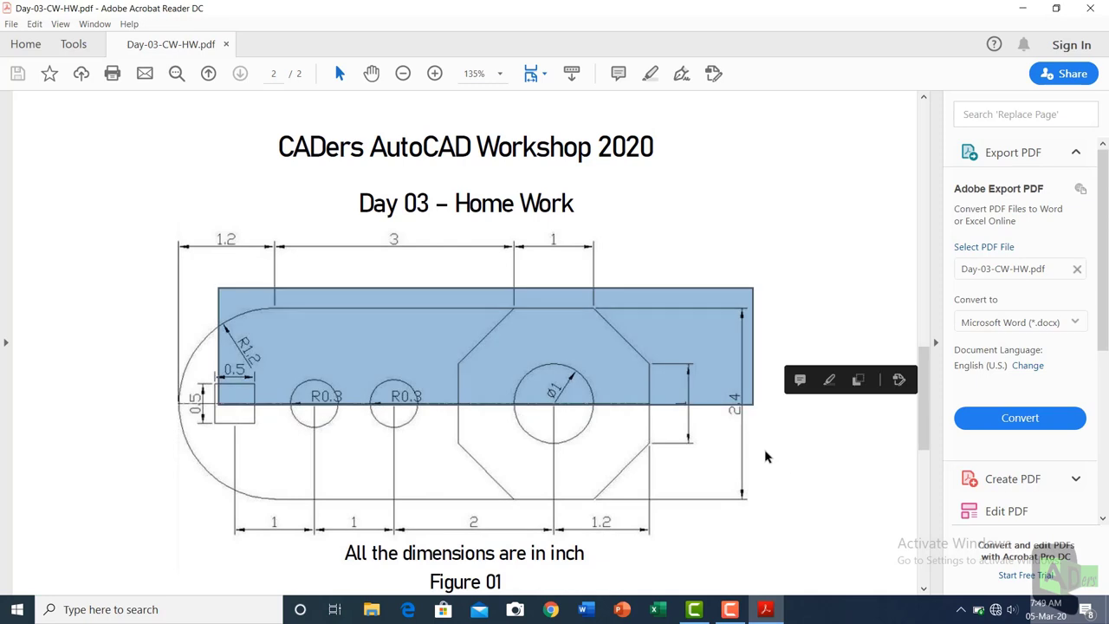
left_click(817, 477)
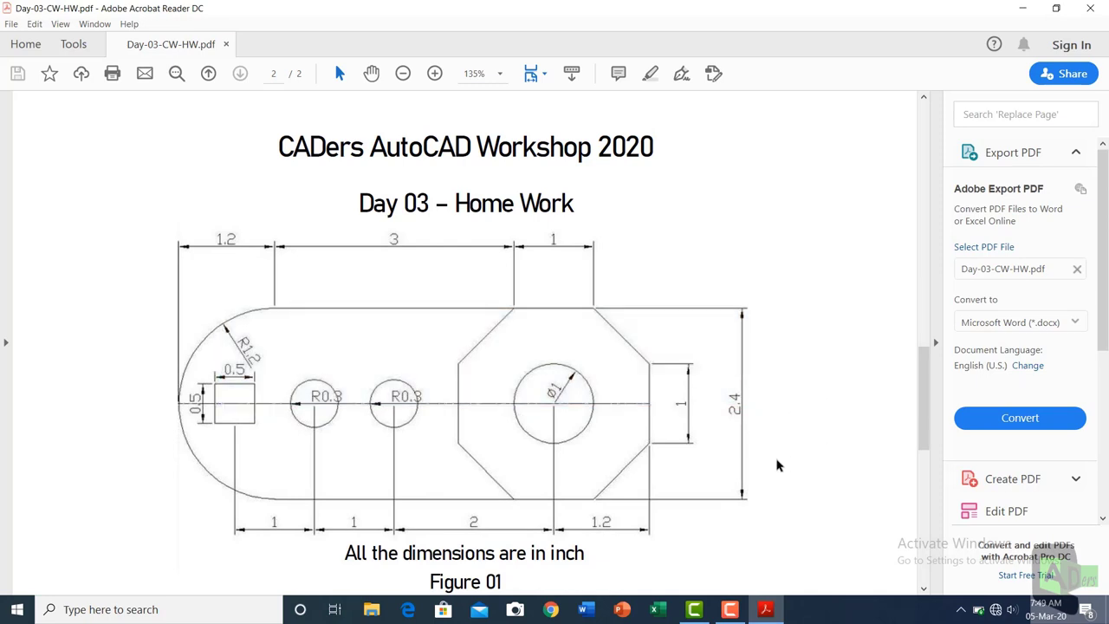
left_click_drag(208, 286, 806, 404)
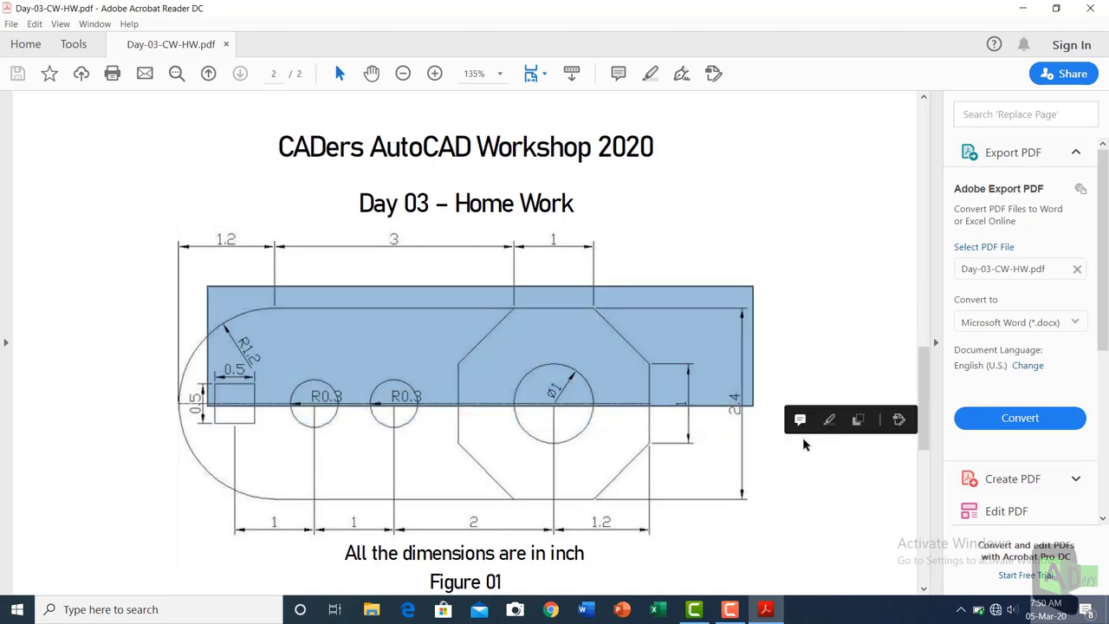
left_click(783, 452)
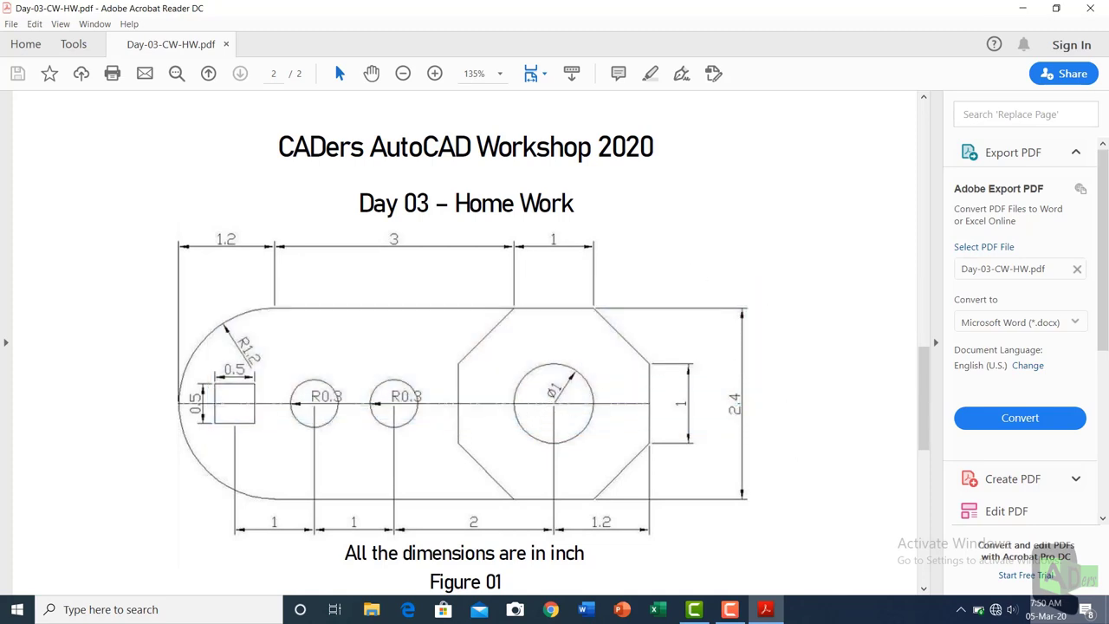
left_click(1022, 9)
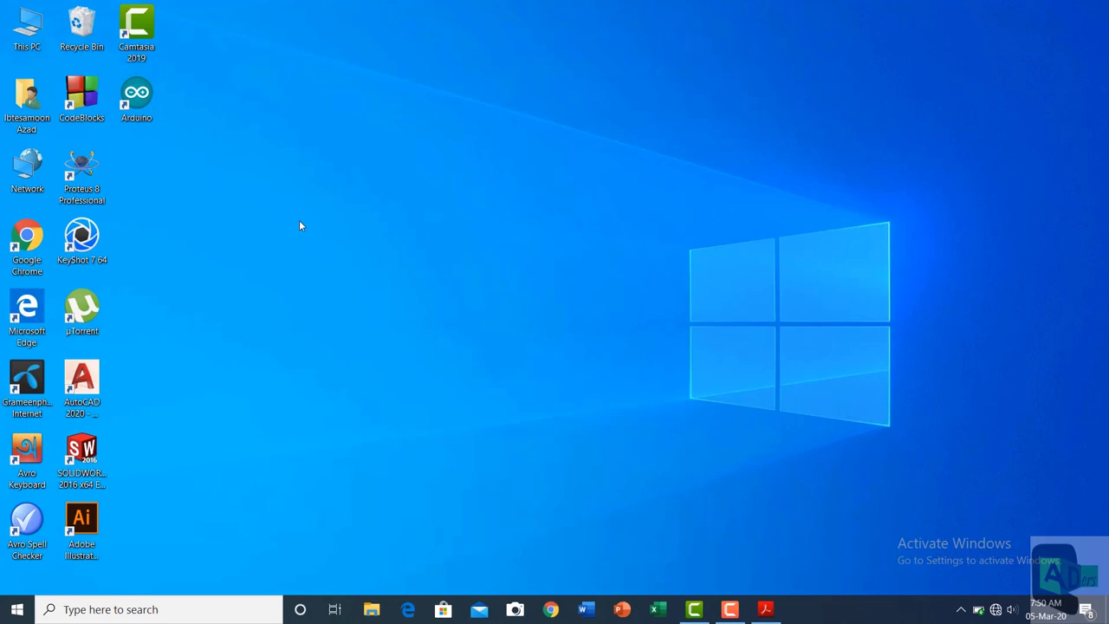
Step: Launch AutoCAD 2020 from its desktop shortcut
left_click(75, 398)
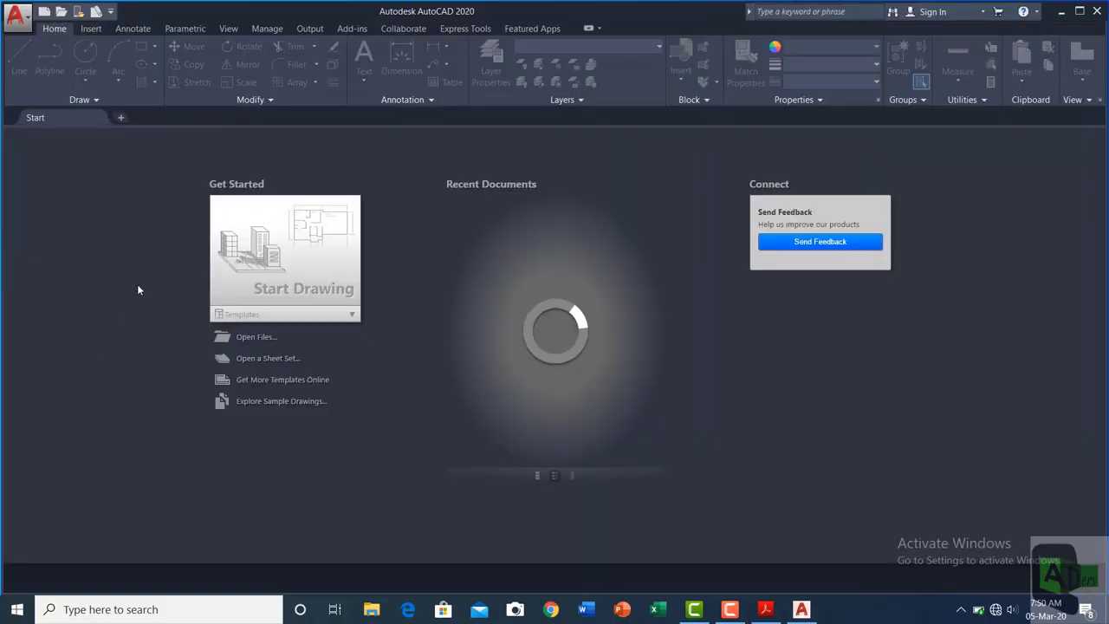
Step: Open a blank drawing and confirm Decimal units with Inches insertion scale via UNITS
left_click(266, 263)
type("units")
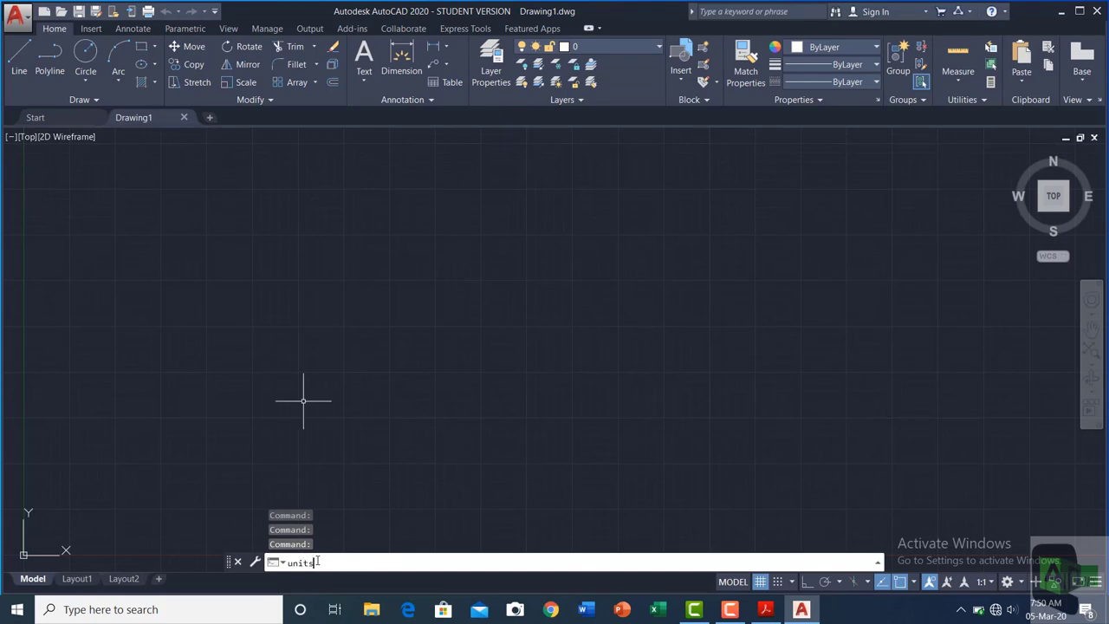
key("Return")
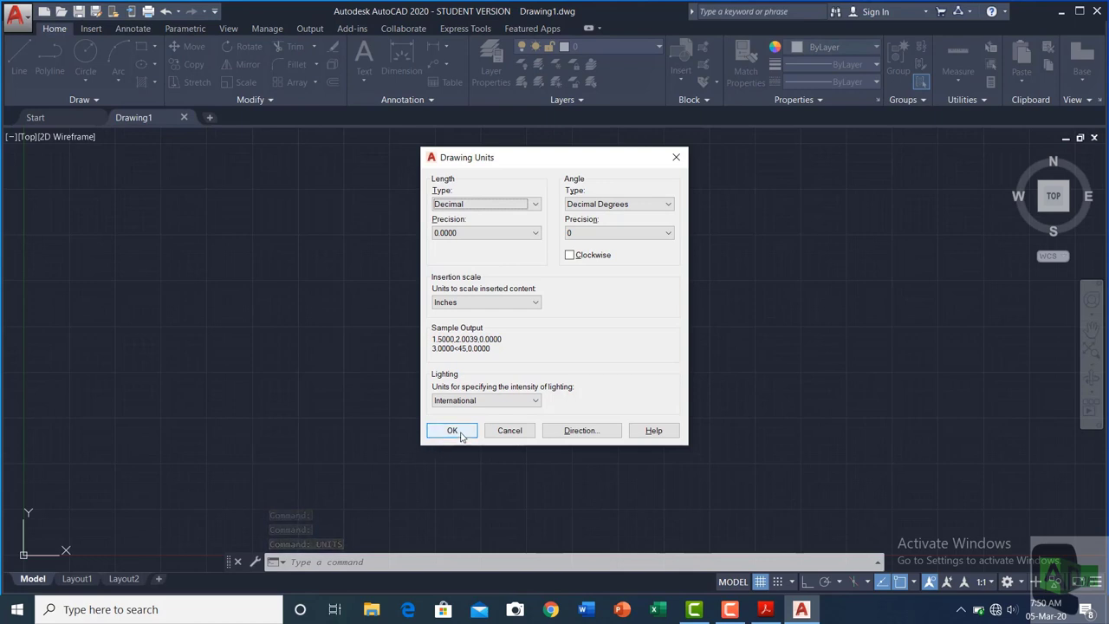
left_click(452, 430)
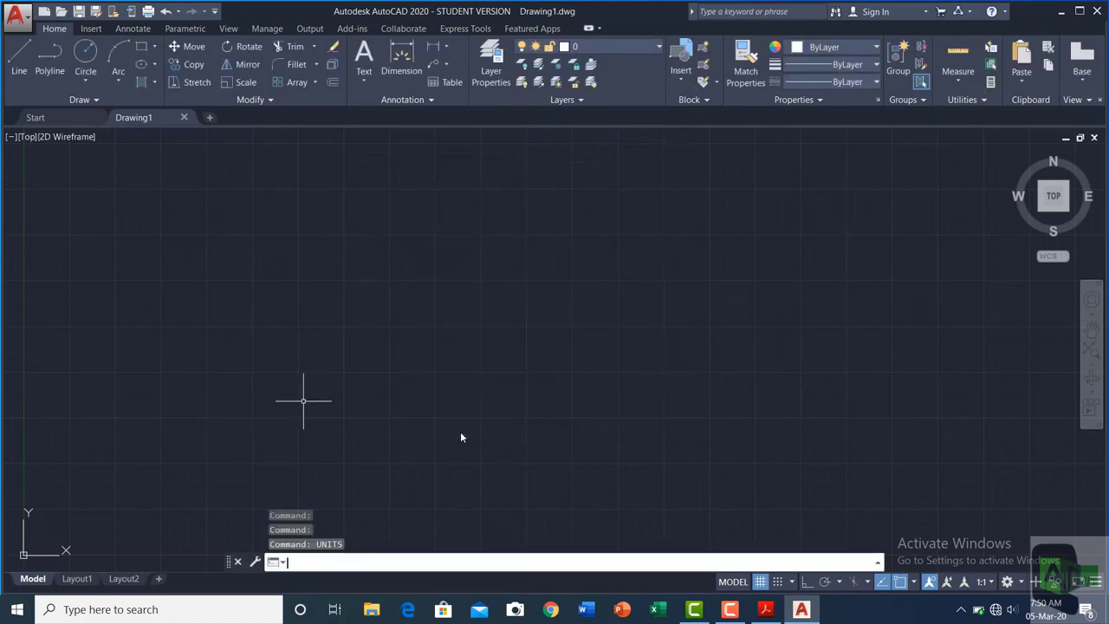
Step: With Ortho on, draw a 0.5 vertical line and a 1.2 horizontal line
left_click(807, 584)
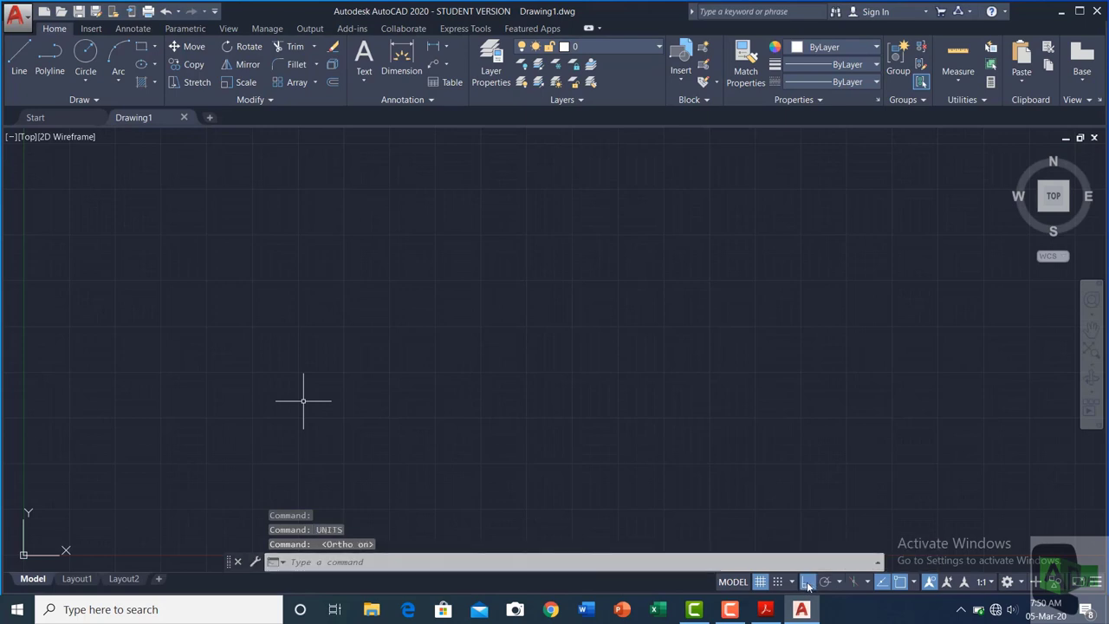
left_click(26, 73)
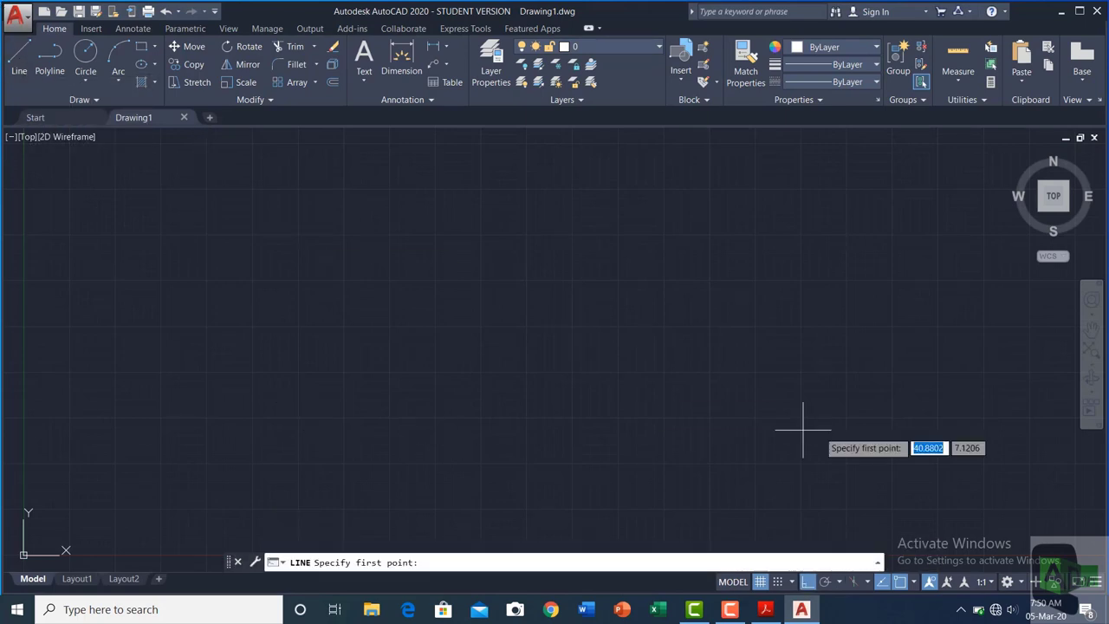
left_click(896, 346)
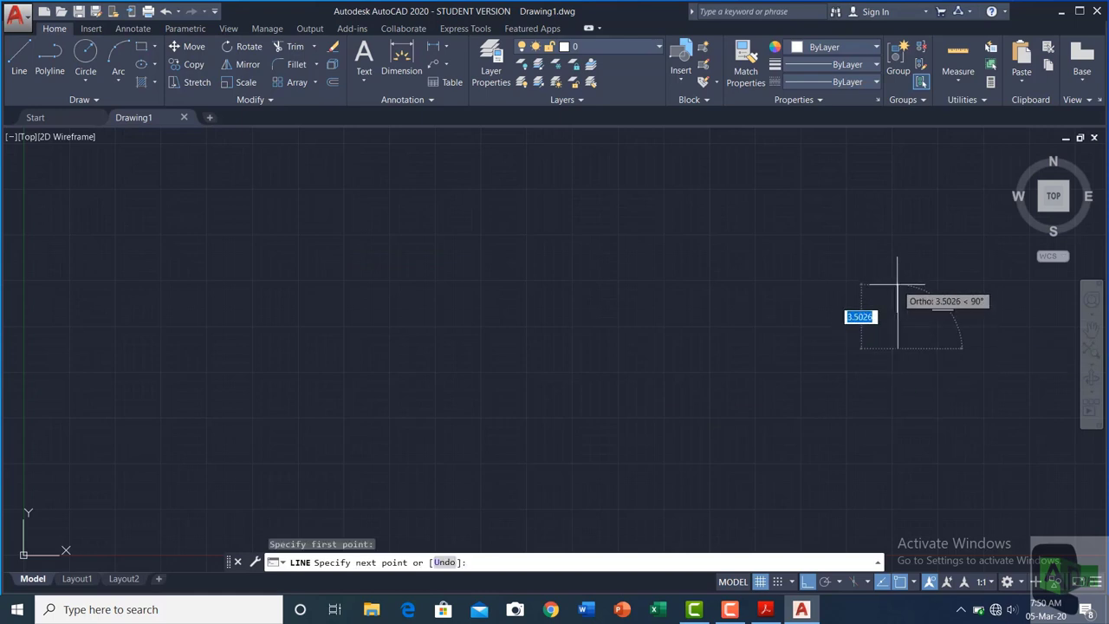
key("BackSpace")
key("Return")
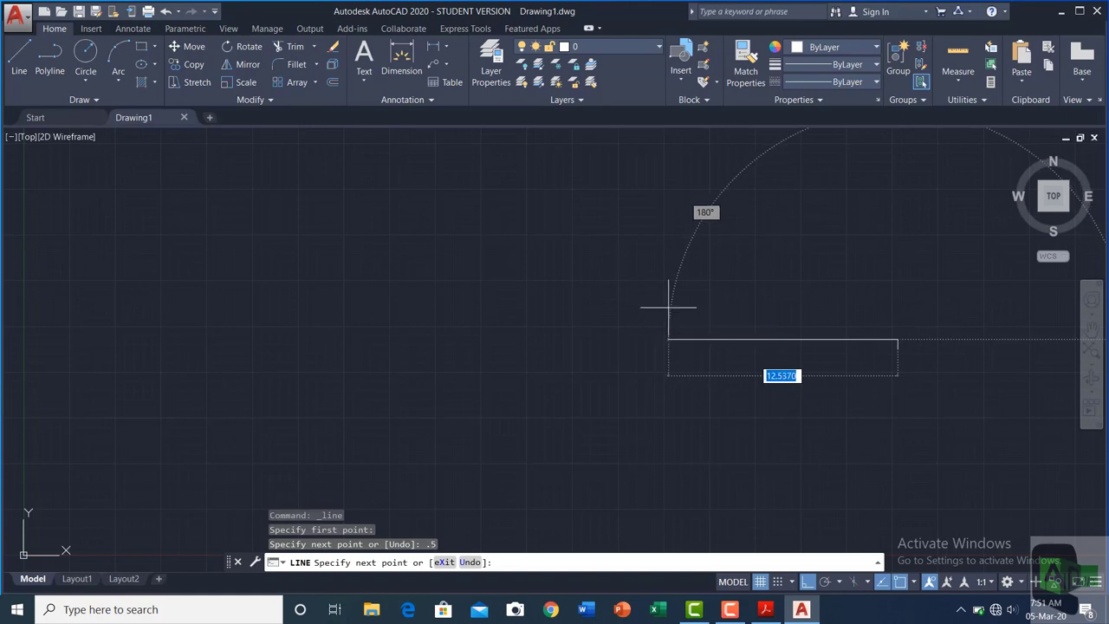
key("Escape")
left_click(21, 58)
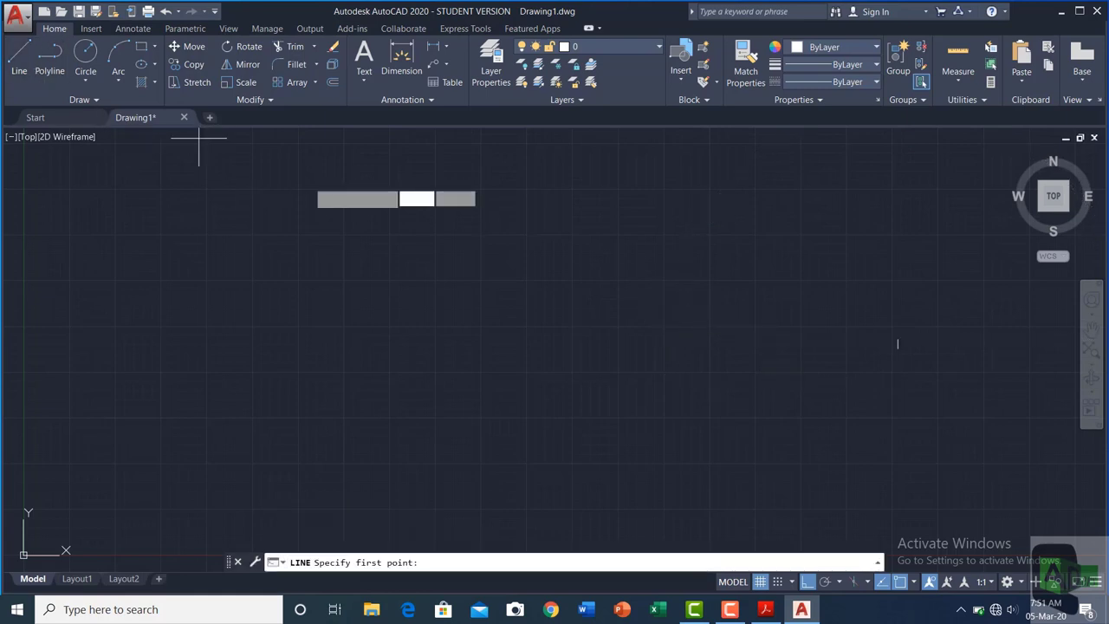
left_click(897, 348)
key("BackSpace")
type("1.2")
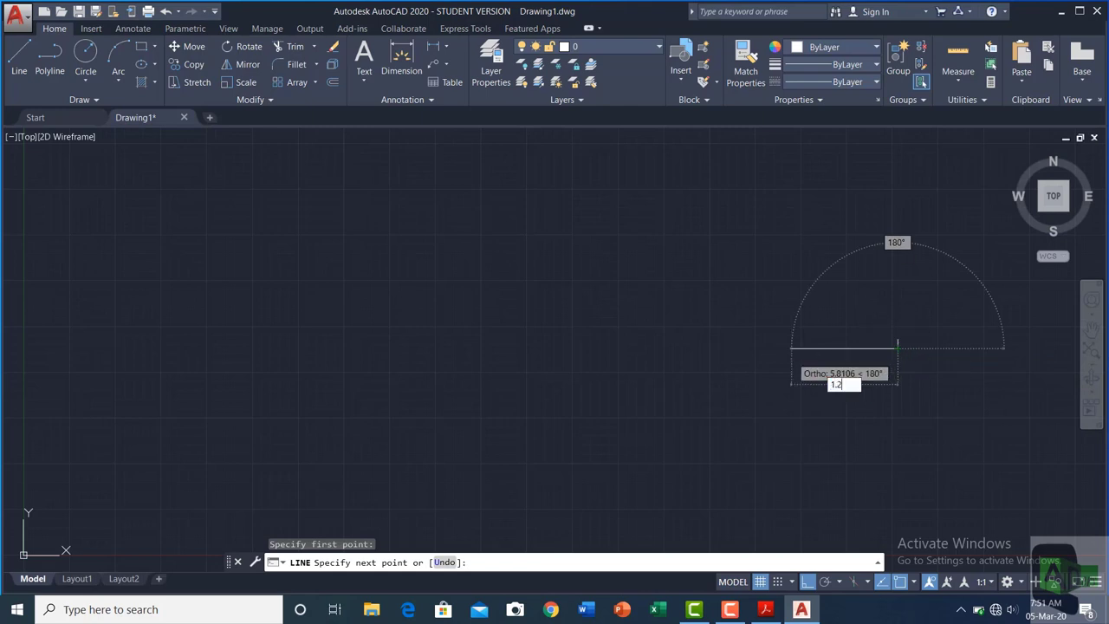
key("Return")
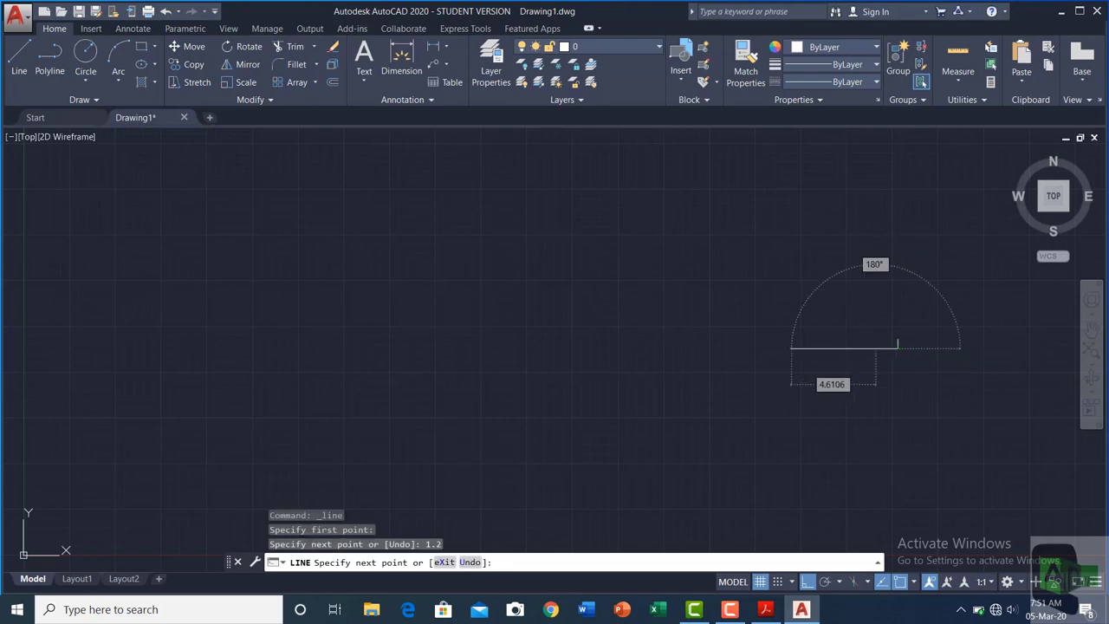
key("Escape")
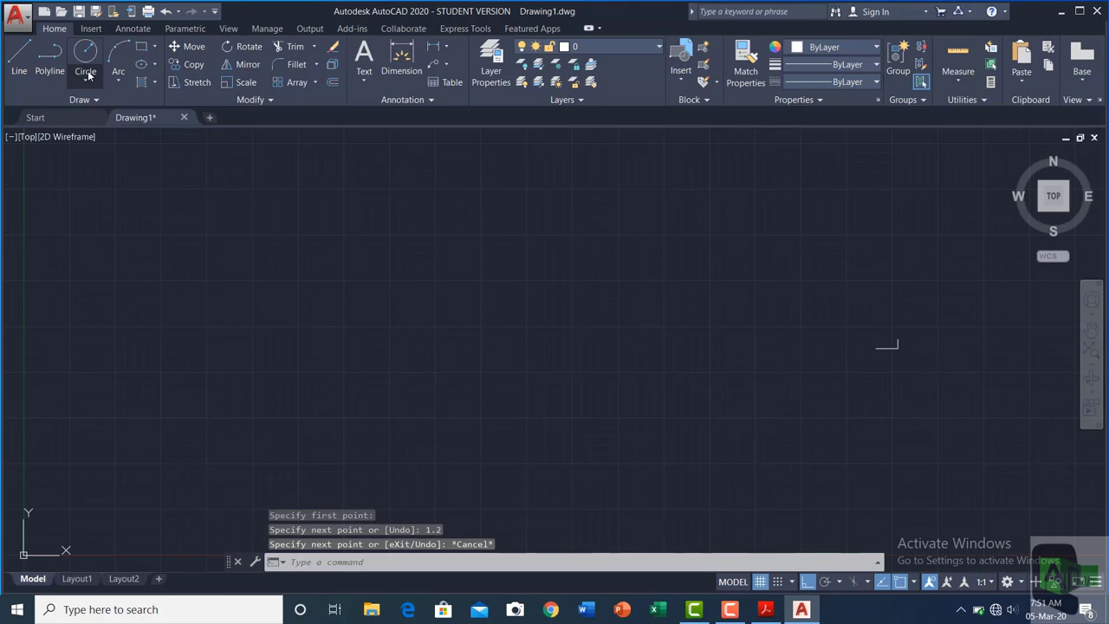
Step: Draw a circle of diameter 1 centred at the horizontal line's left end
left_click(87, 79)
left_click(109, 142)
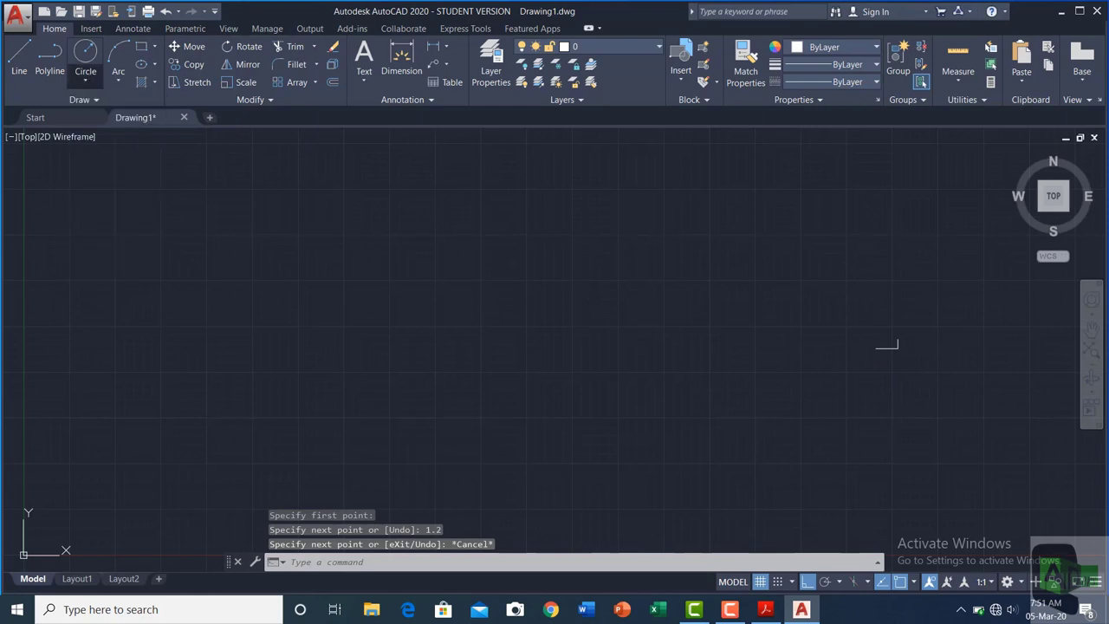
left_click(875, 349)
type("d")
key("Return")
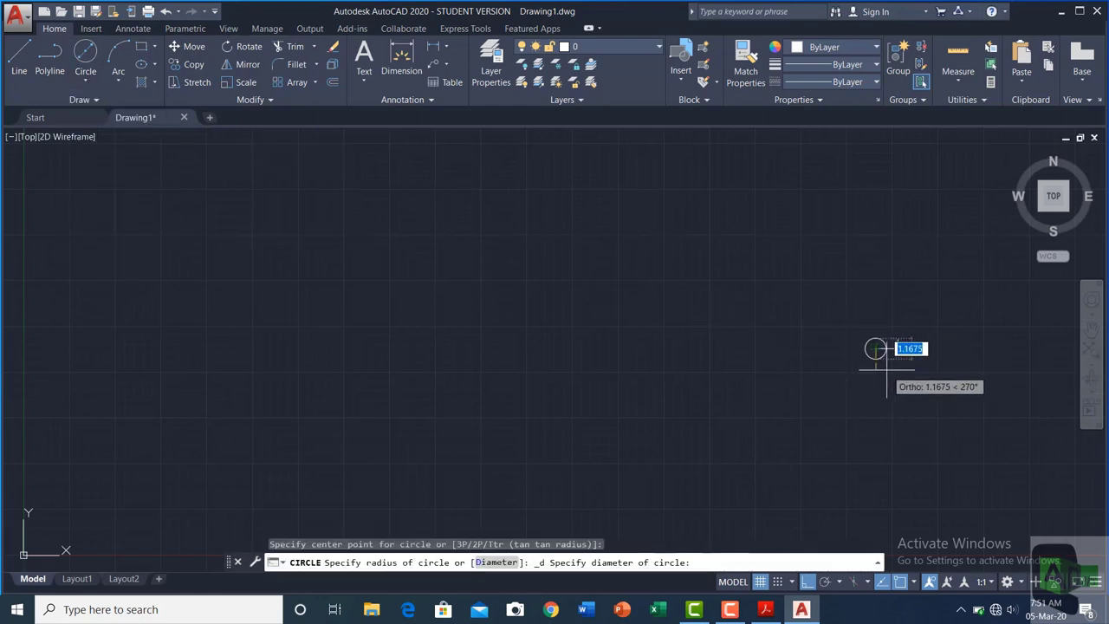
key("BackSpace")
key("Return")
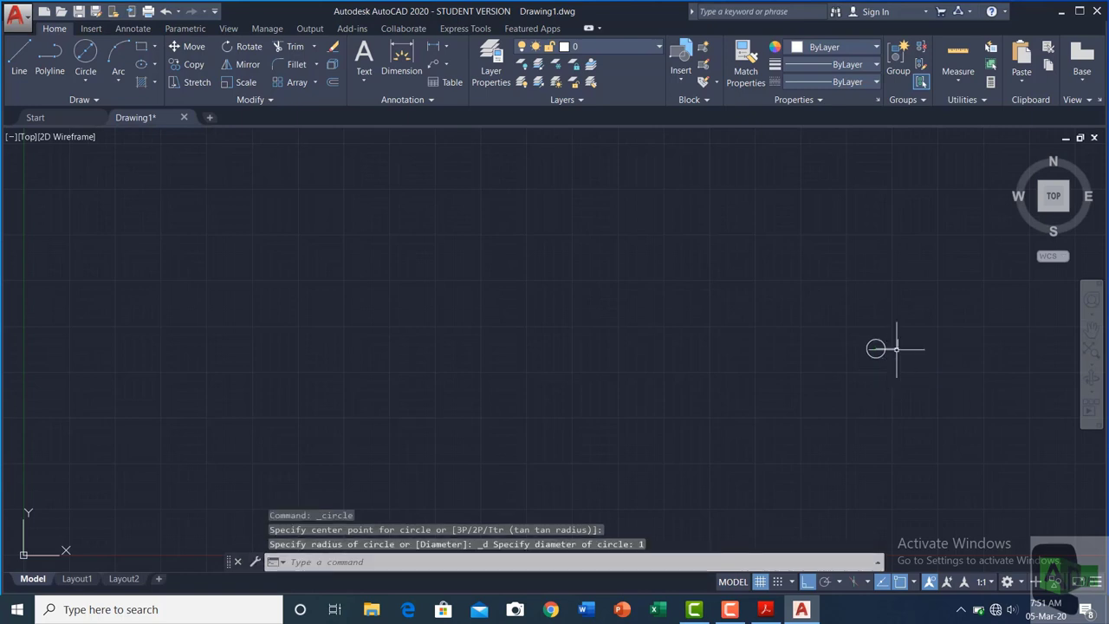
scroll(904, 347, "up", 5)
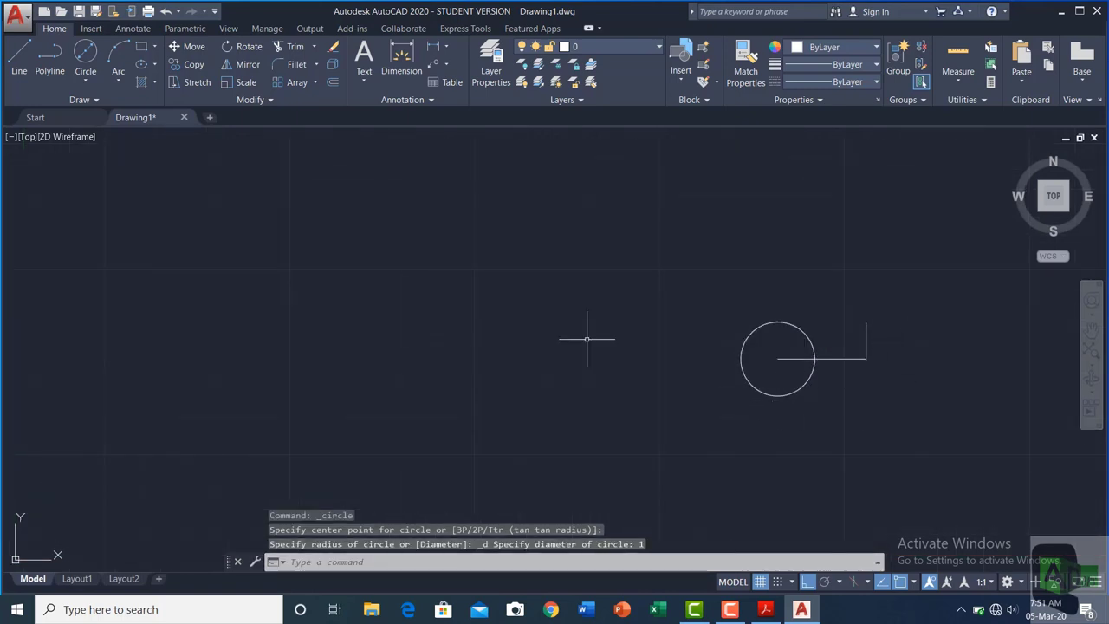
Step: Draw a 1.2 line left from the circle centre with a 0.5 upright at its end
left_click(20, 59)
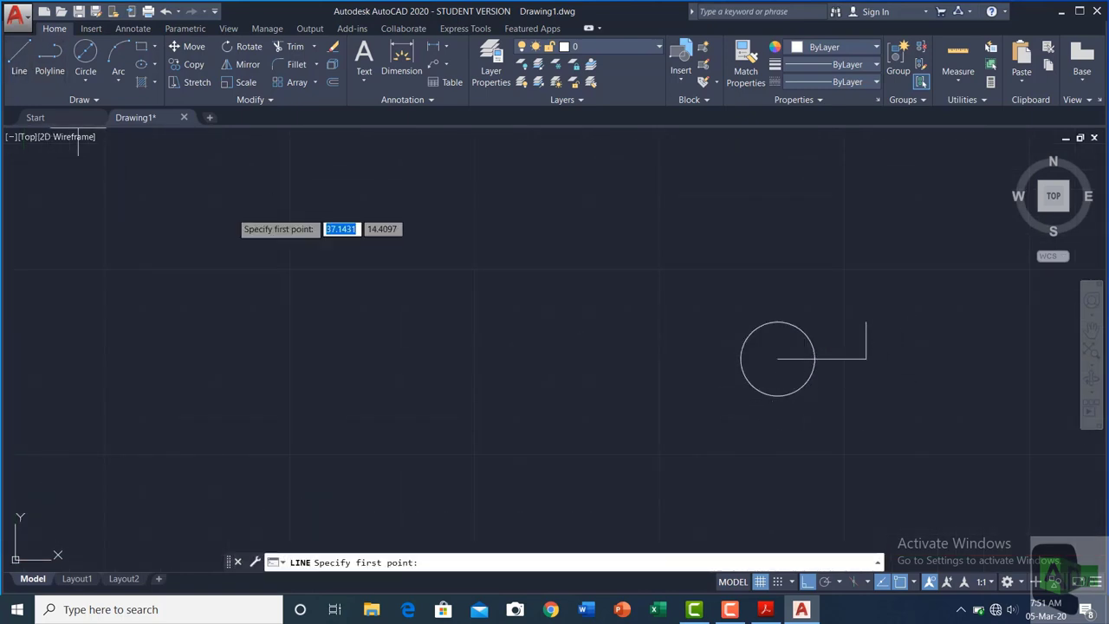
left_click(779, 359)
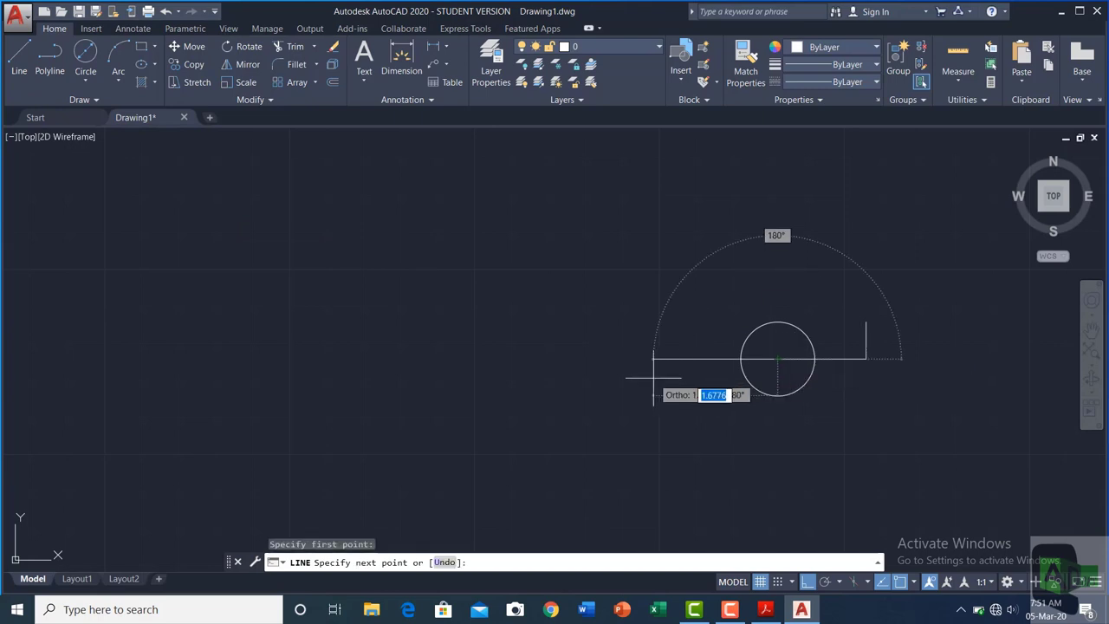
type("1.2")
key("Return")
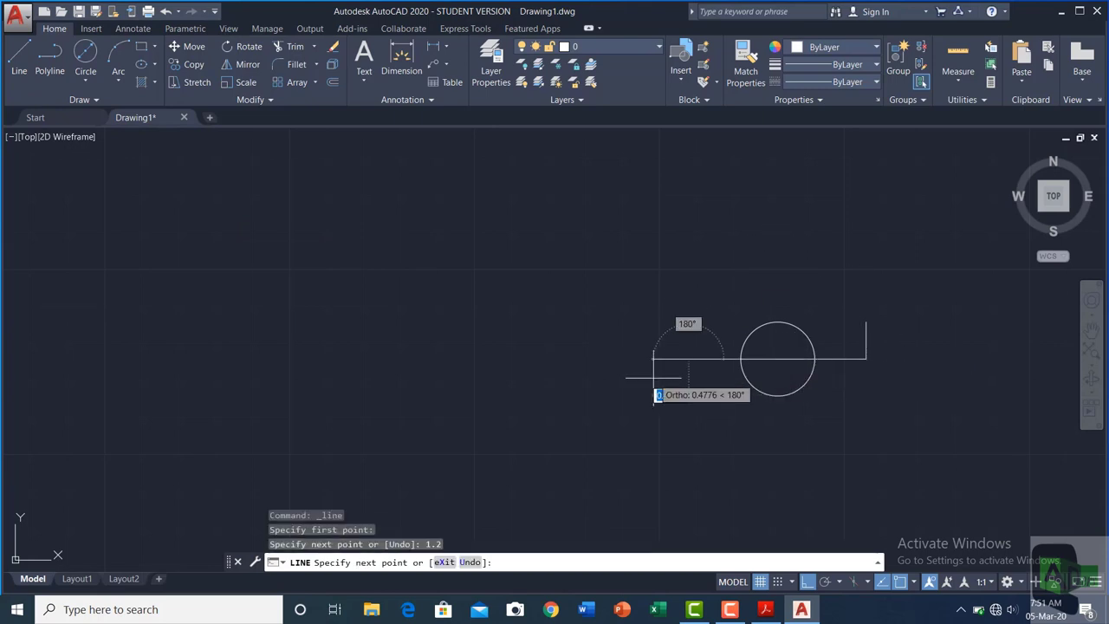
key("Escape")
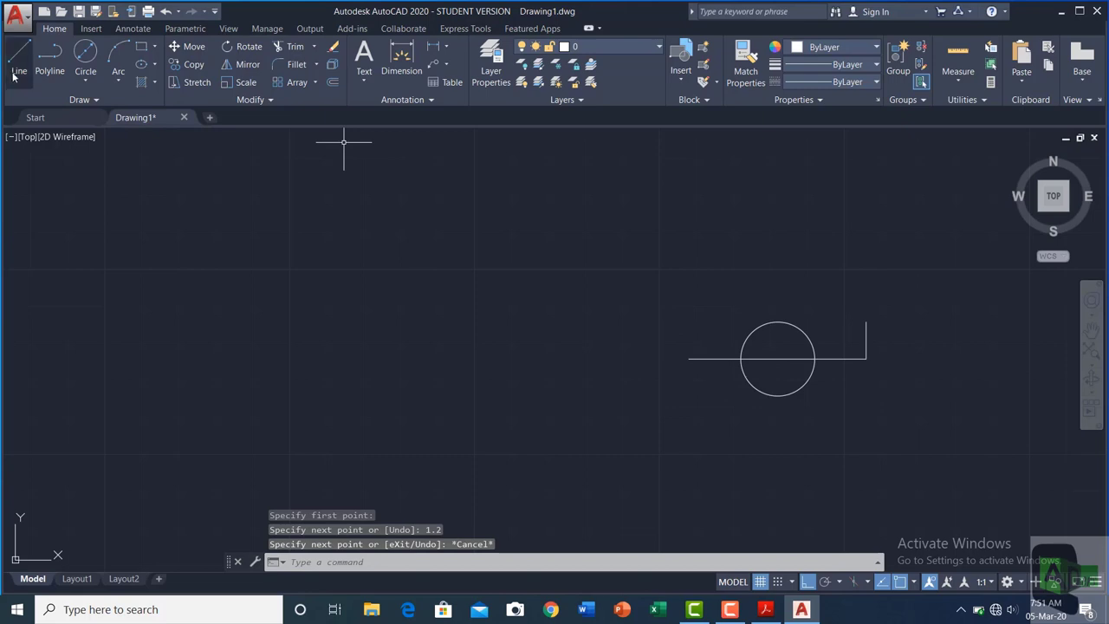
key("Return")
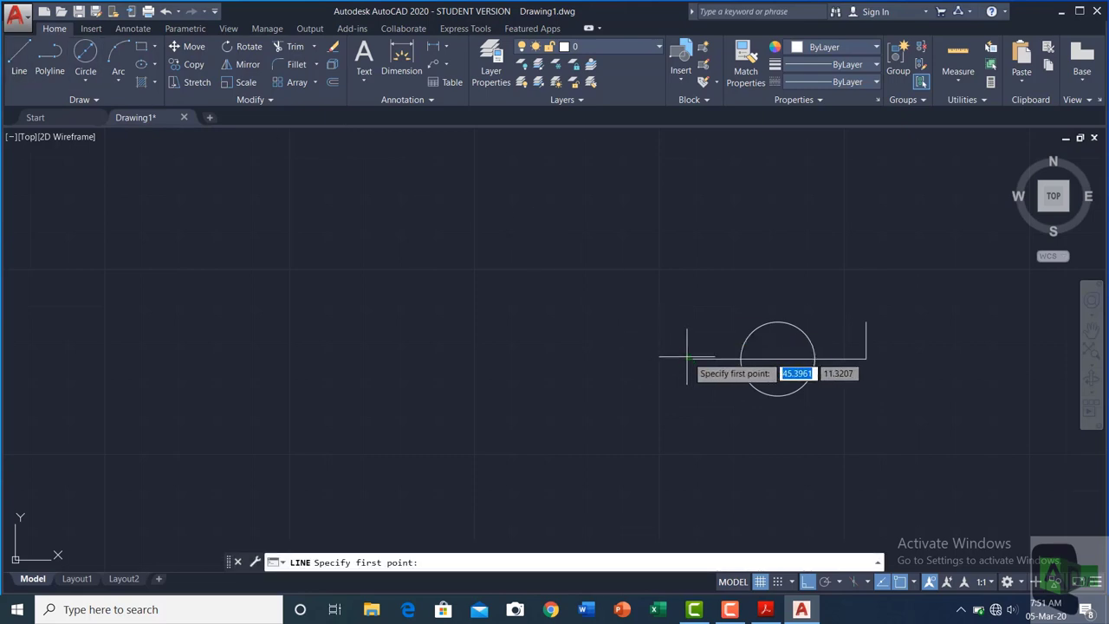
left_click(689, 358)
type(".5")
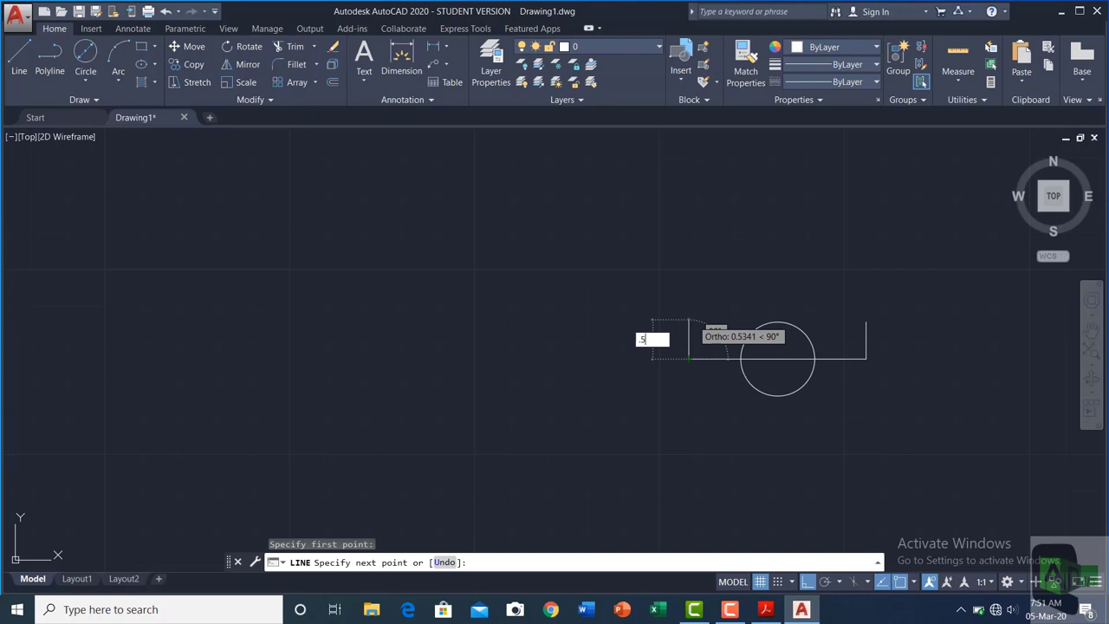
key("Return")
key("Escape")
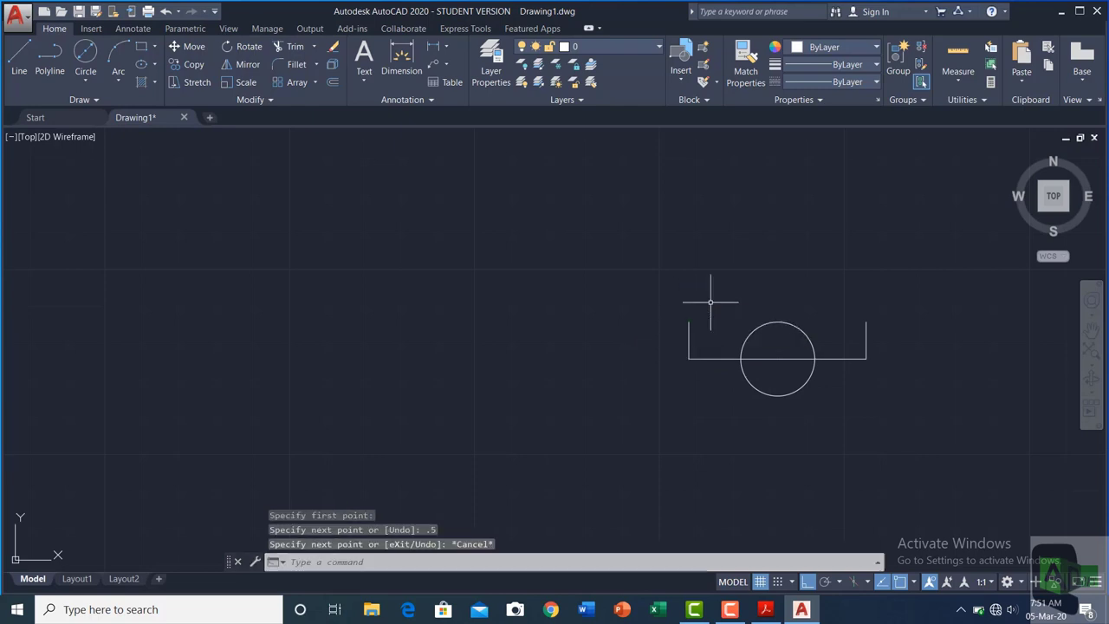
Step: Draw a 1.2 vertical line up from the circle centre and a 0.5 top edge to its right
left_click(32, 71)
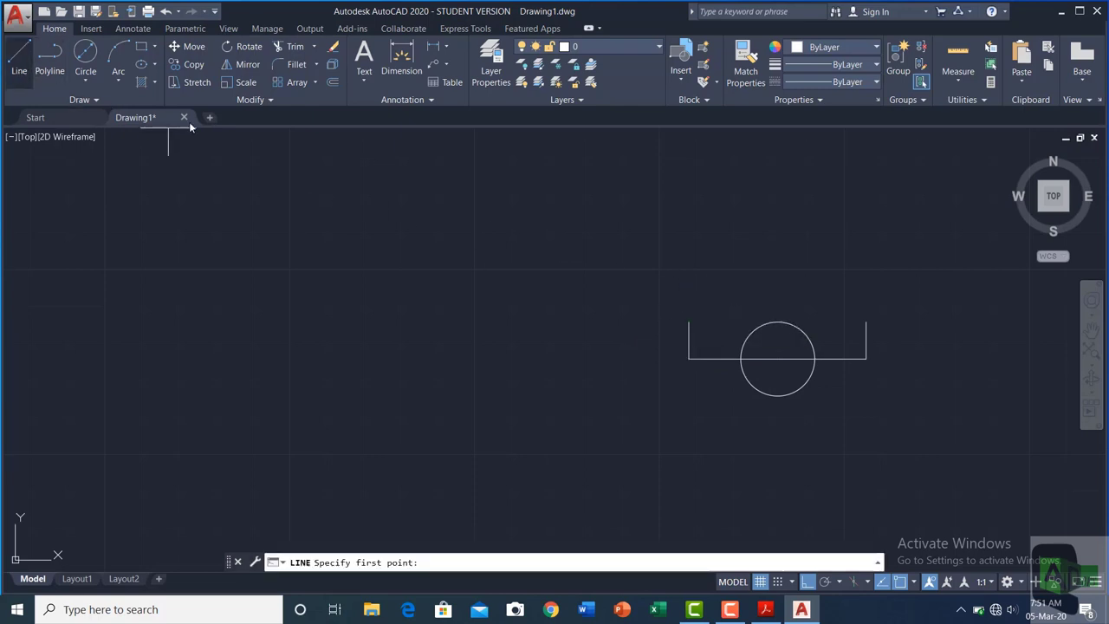
left_click(779, 355)
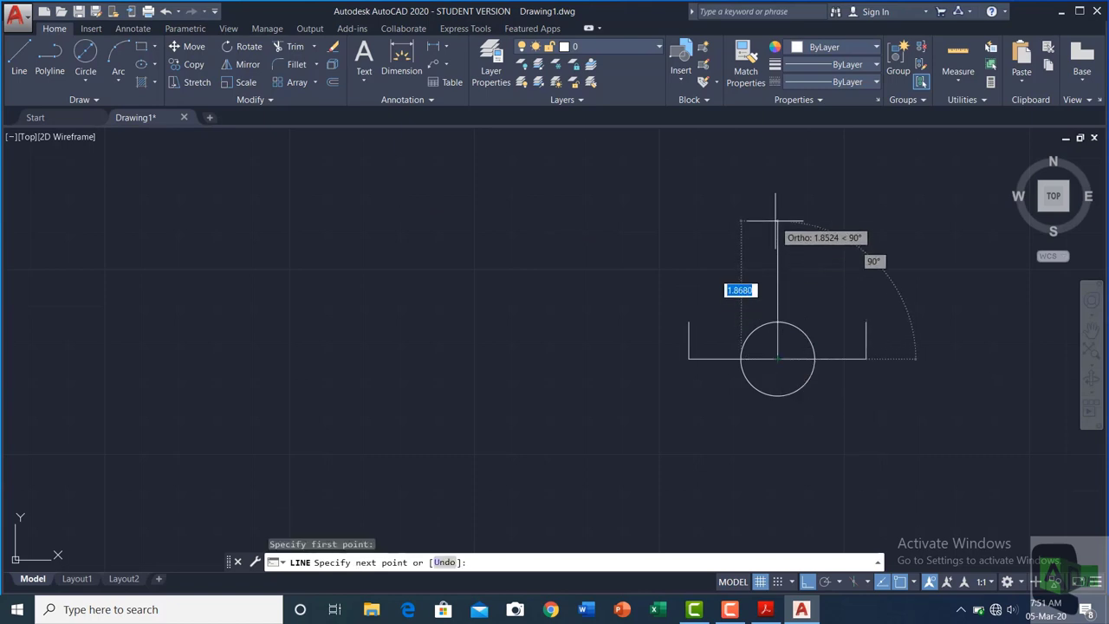
key("BackSpace")
type("1.2")
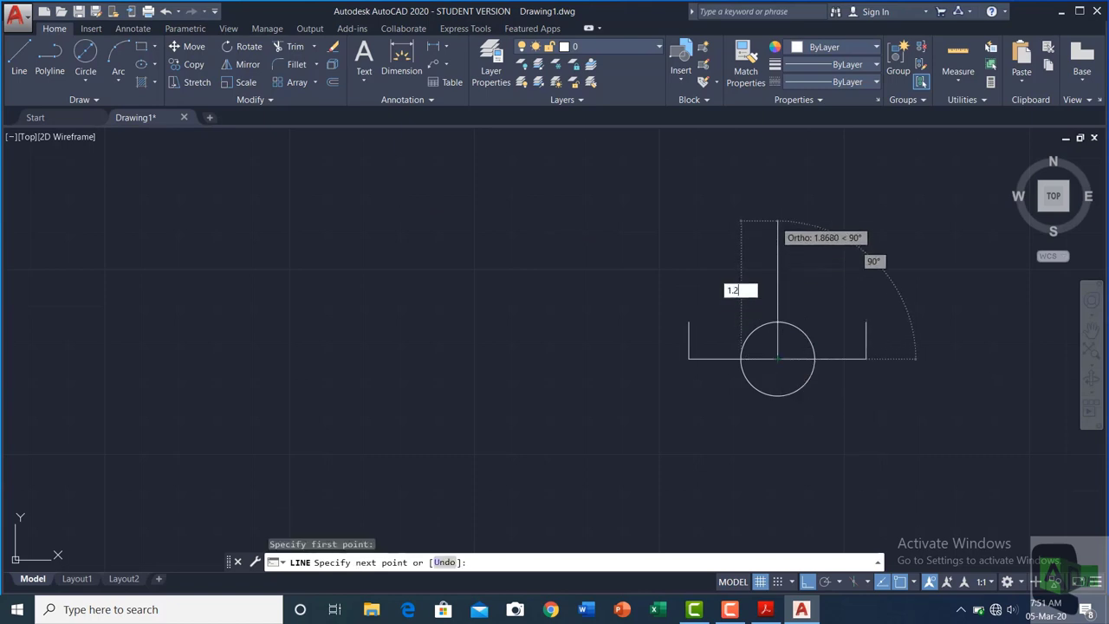
key("Return")
key("Escape")
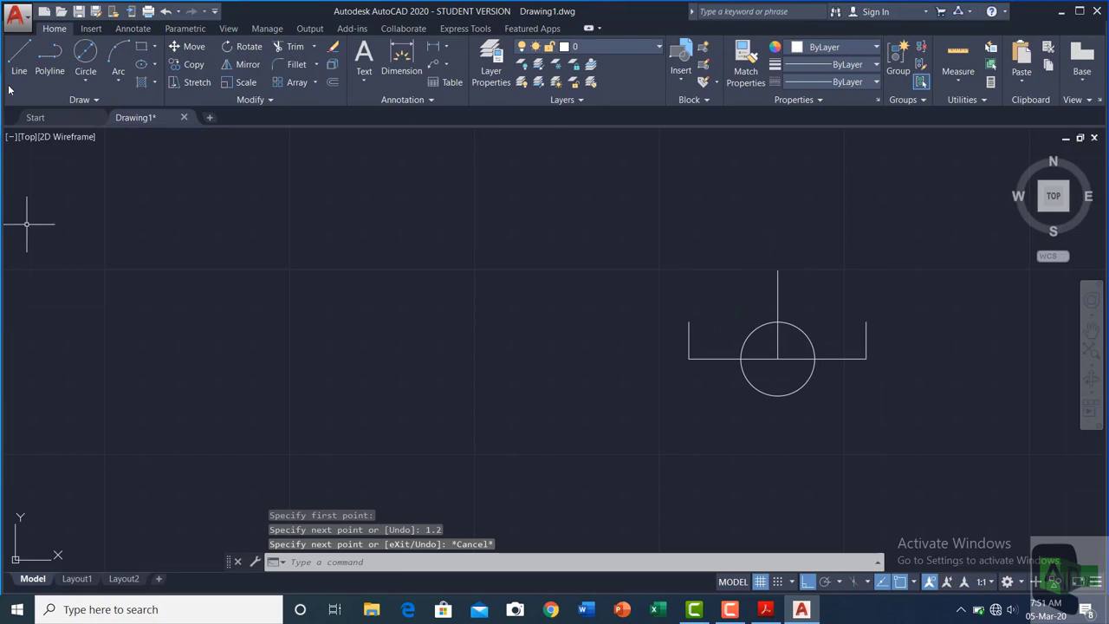
left_click(12, 50)
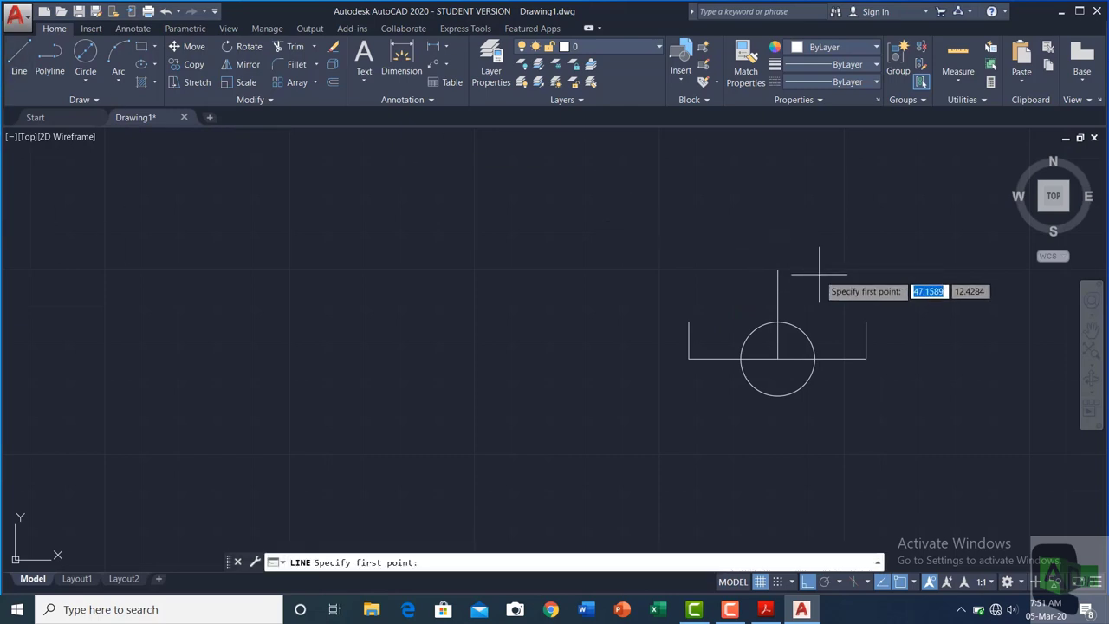
left_click(778, 272)
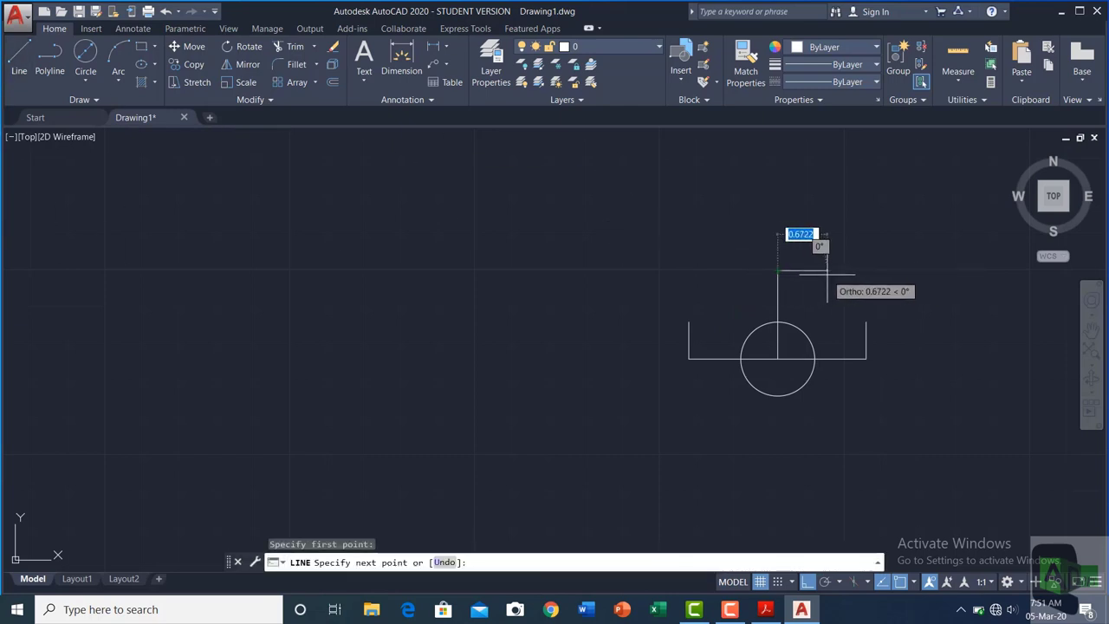
key("BackSpace")
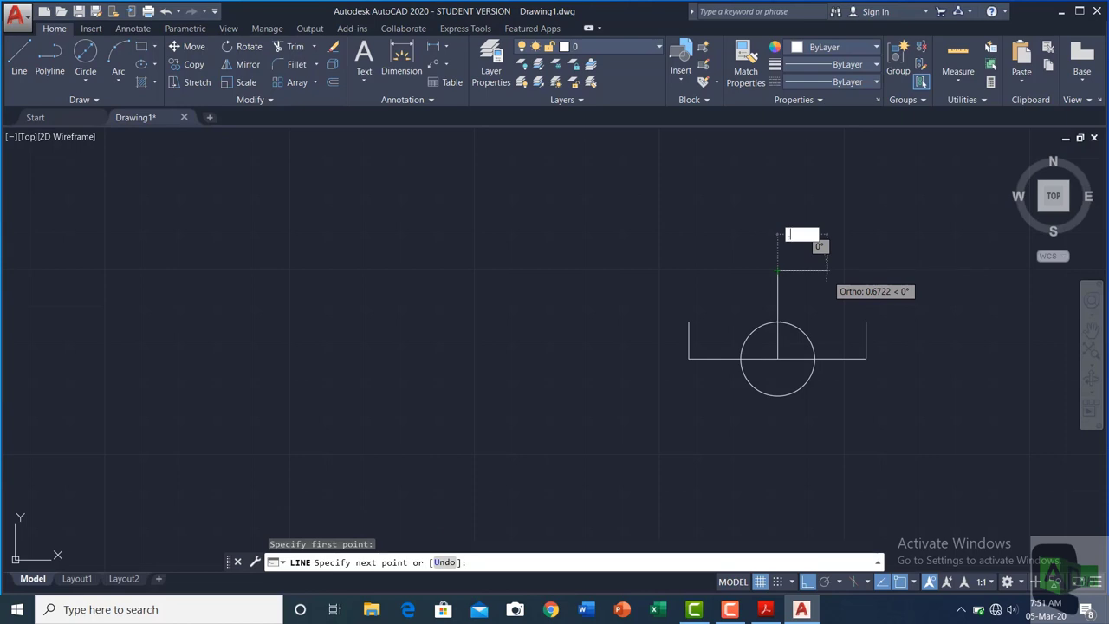
type(".5")
key("Return")
key("Escape")
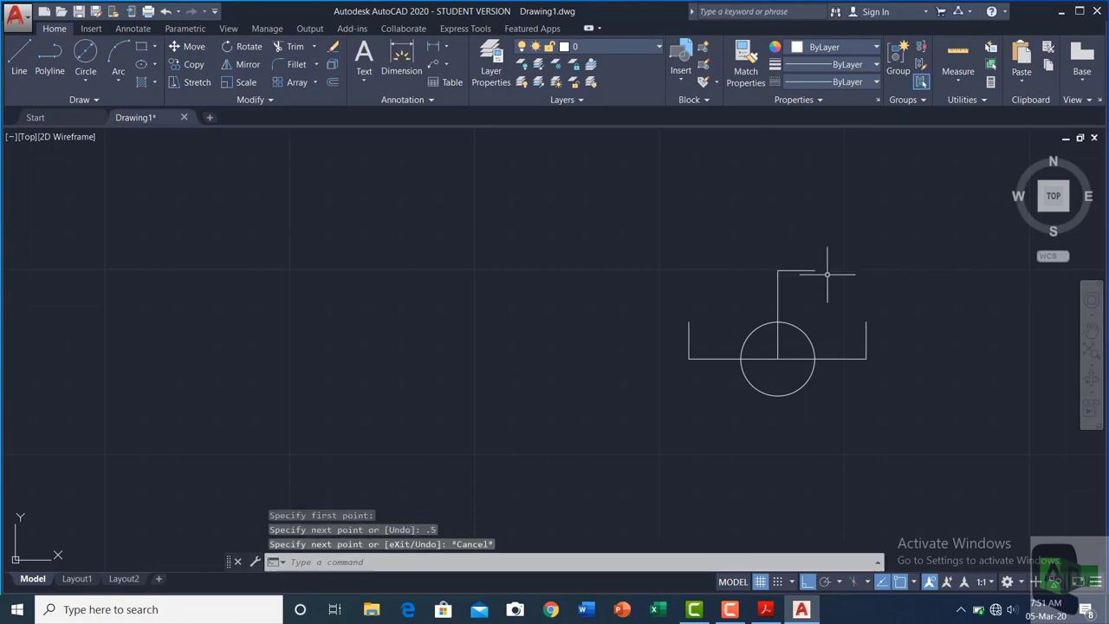
left_click(21, 59)
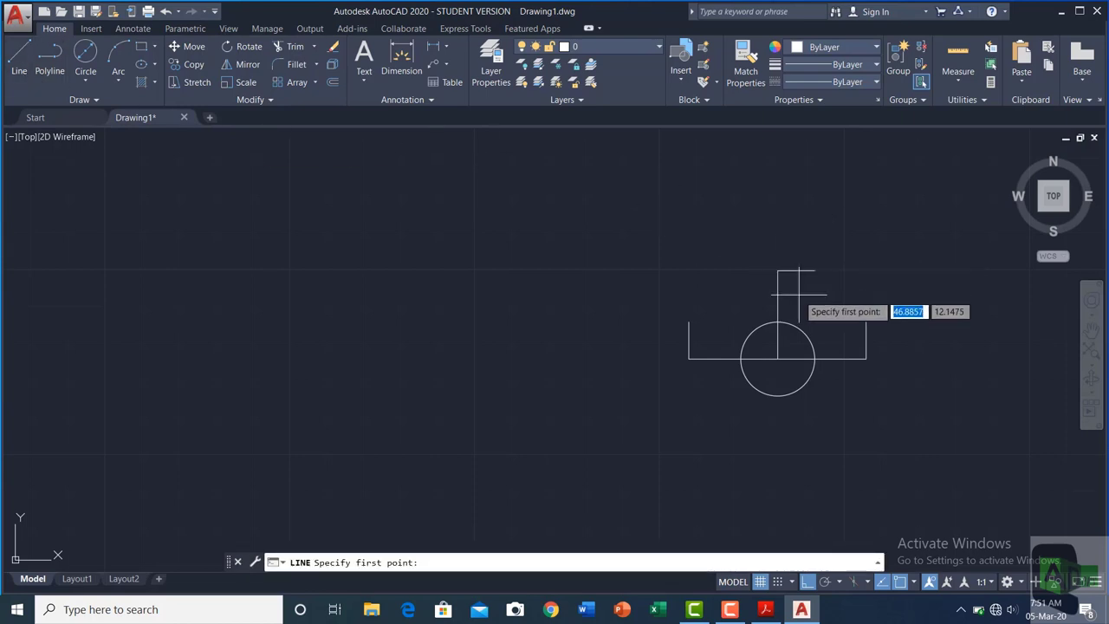
left_click(778, 272)
type(".5")
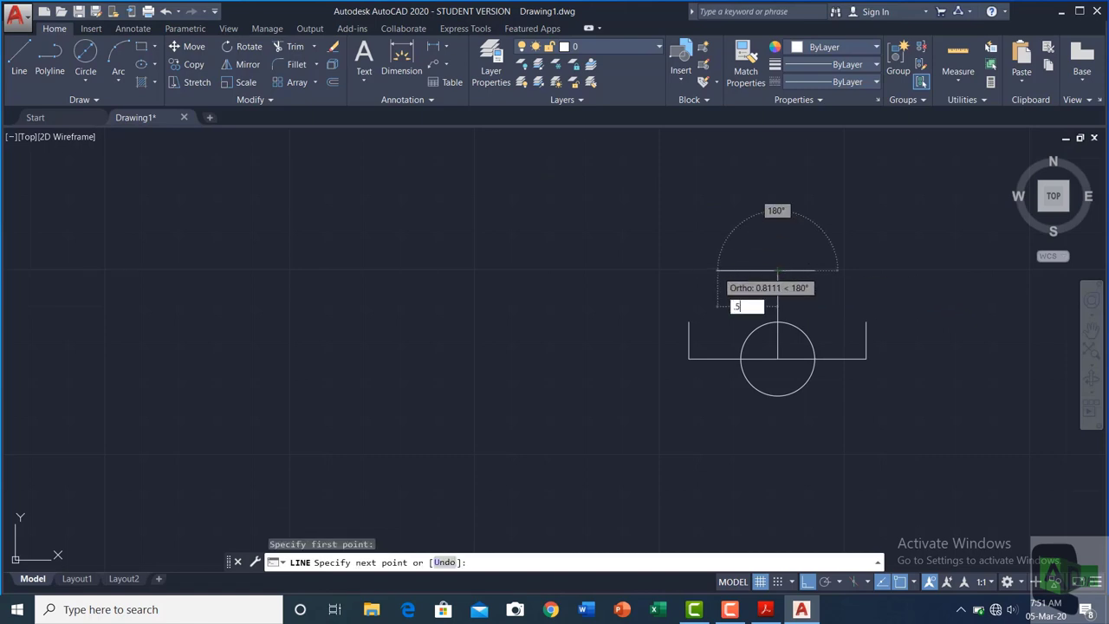
Step: Add a 0.5 top edge left of centre and diagonals joining both ends to the side uprights
key("Return")
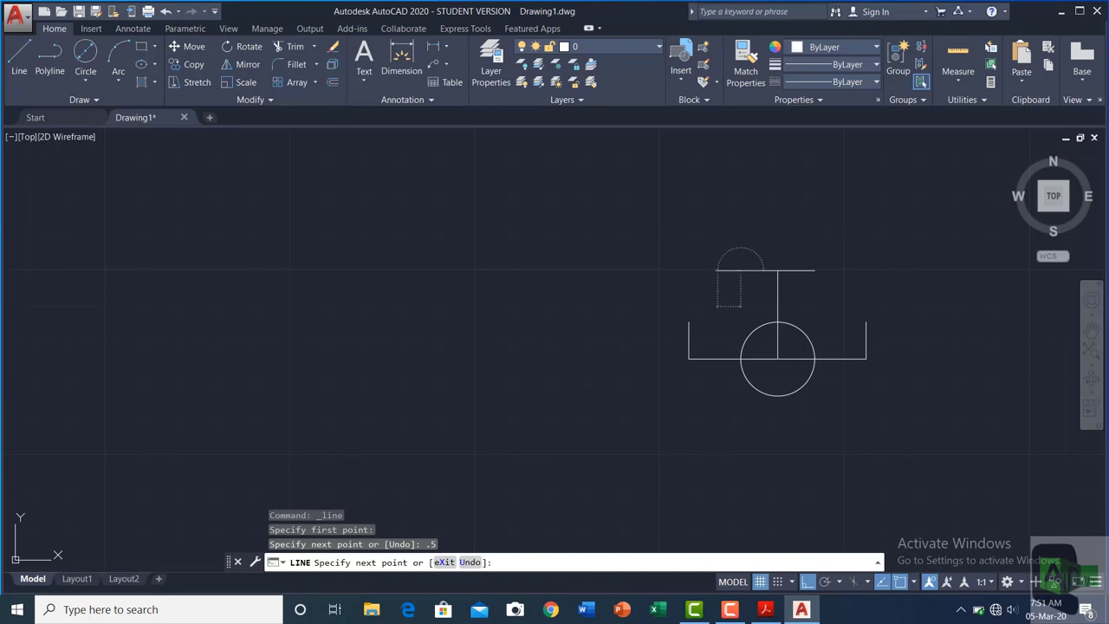
key("Escape")
left_click(12, 73)
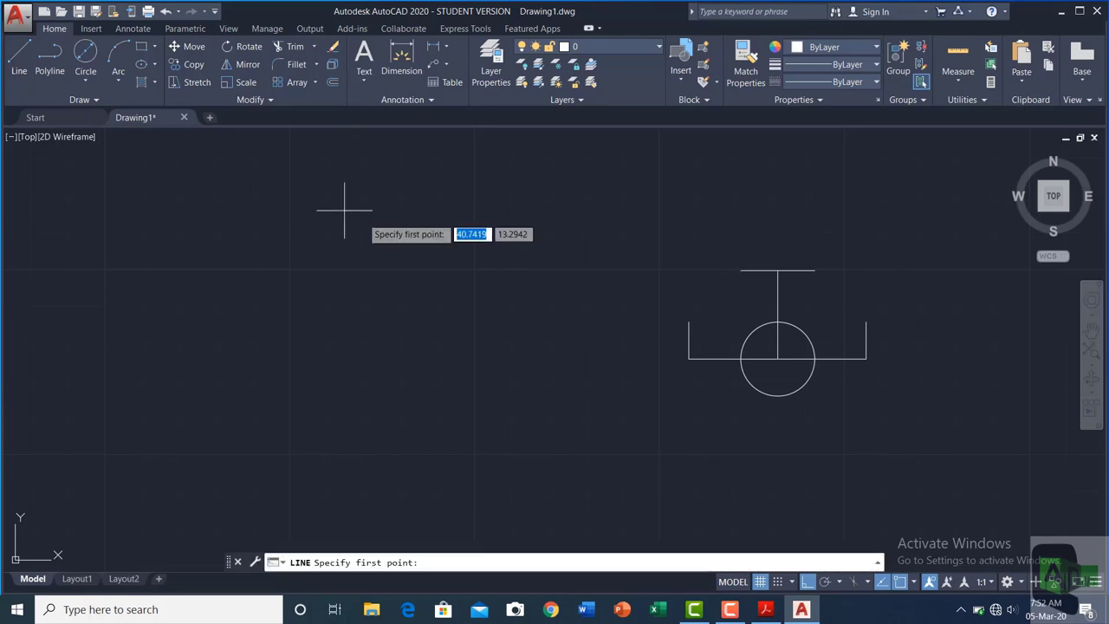
left_click(738, 270)
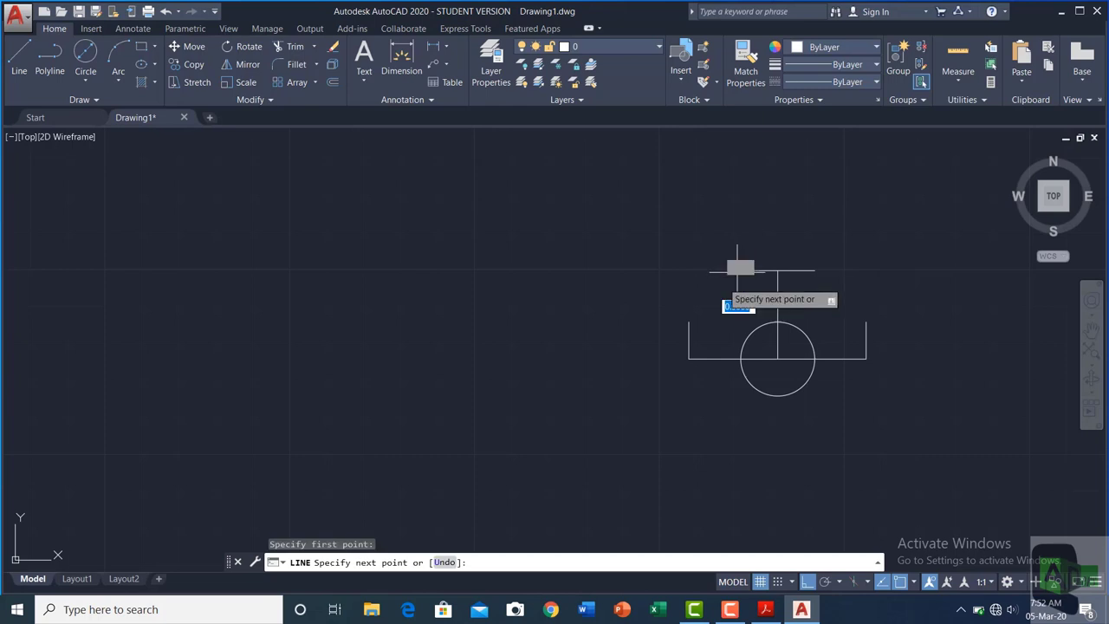
left_click(689, 318)
key("Escape")
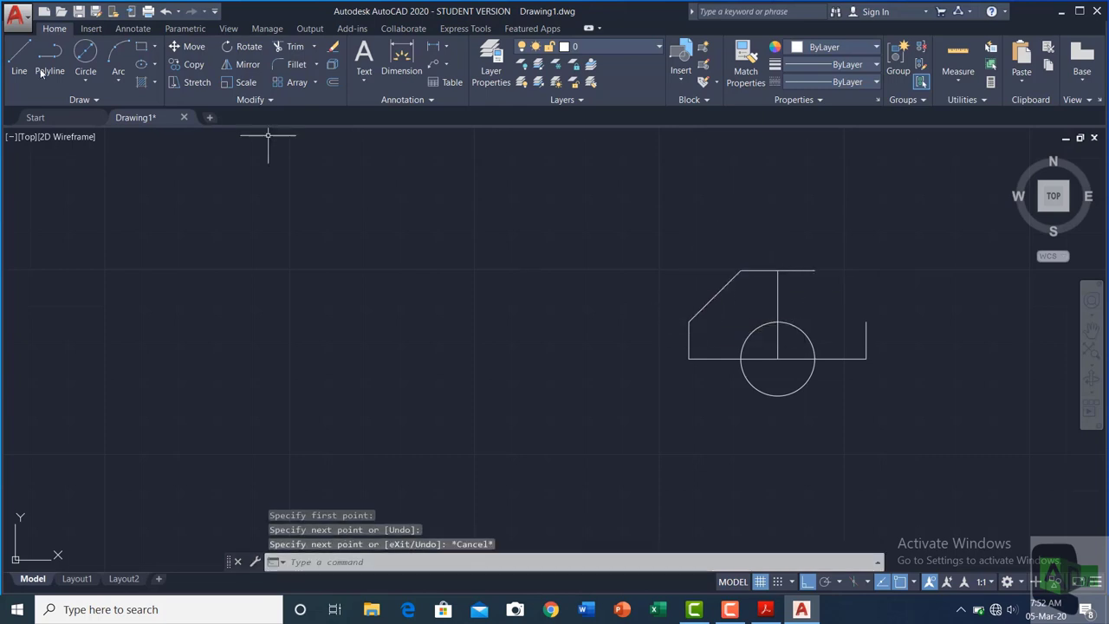
key("space")
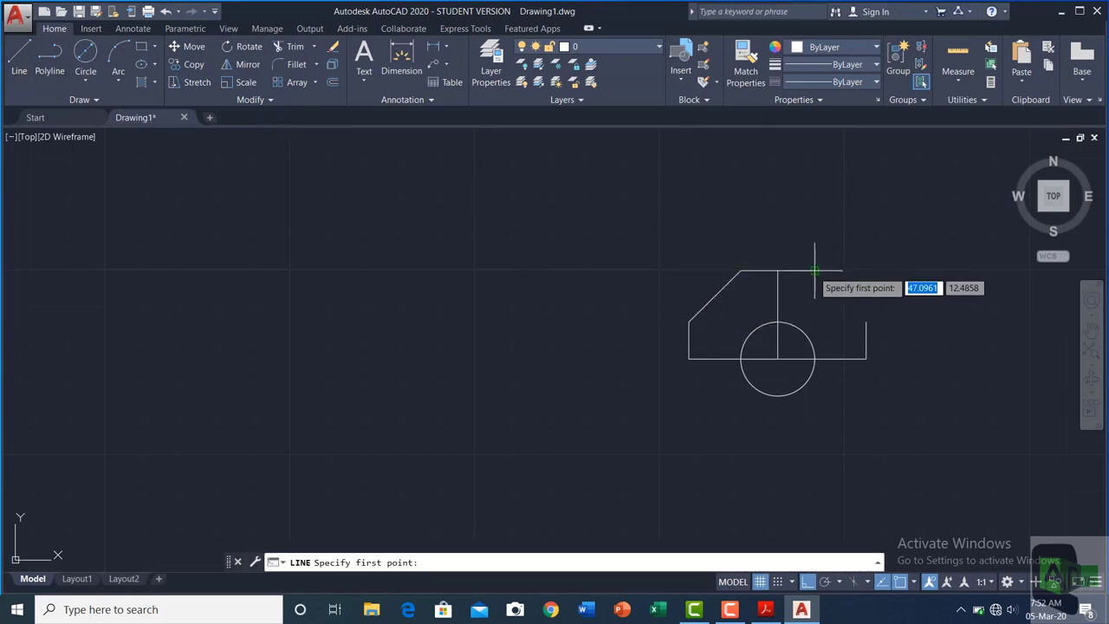
left_click(815, 271)
left_click(866, 322)
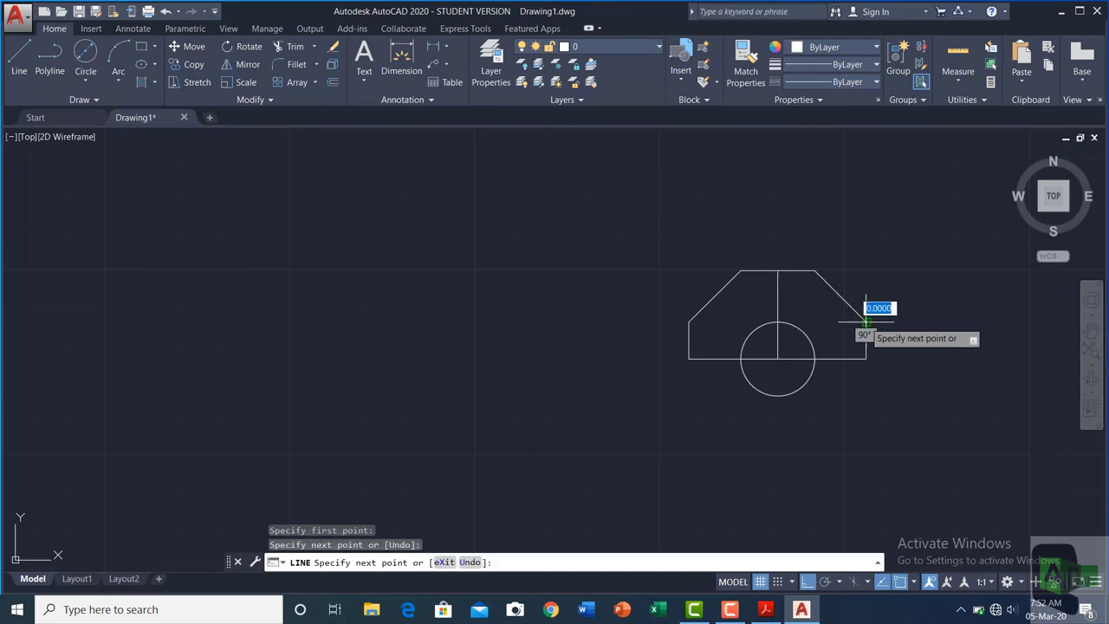
key("Escape")
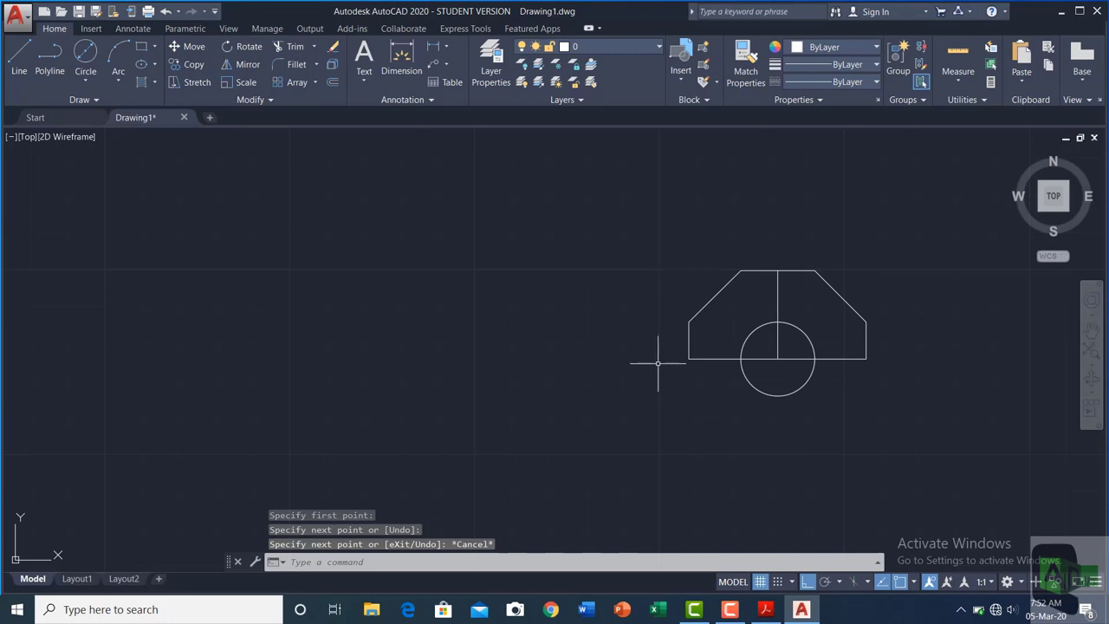
Step: Delete the lower right base segment, vertical centre line and bottom horizontal line
left_click(830, 358)
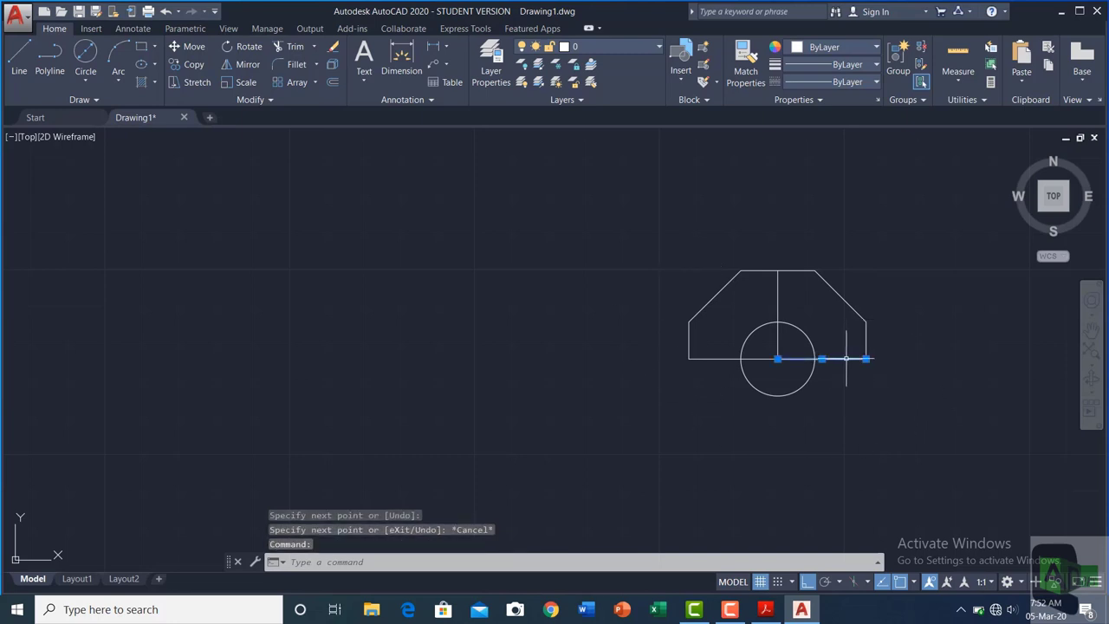
key("Delete")
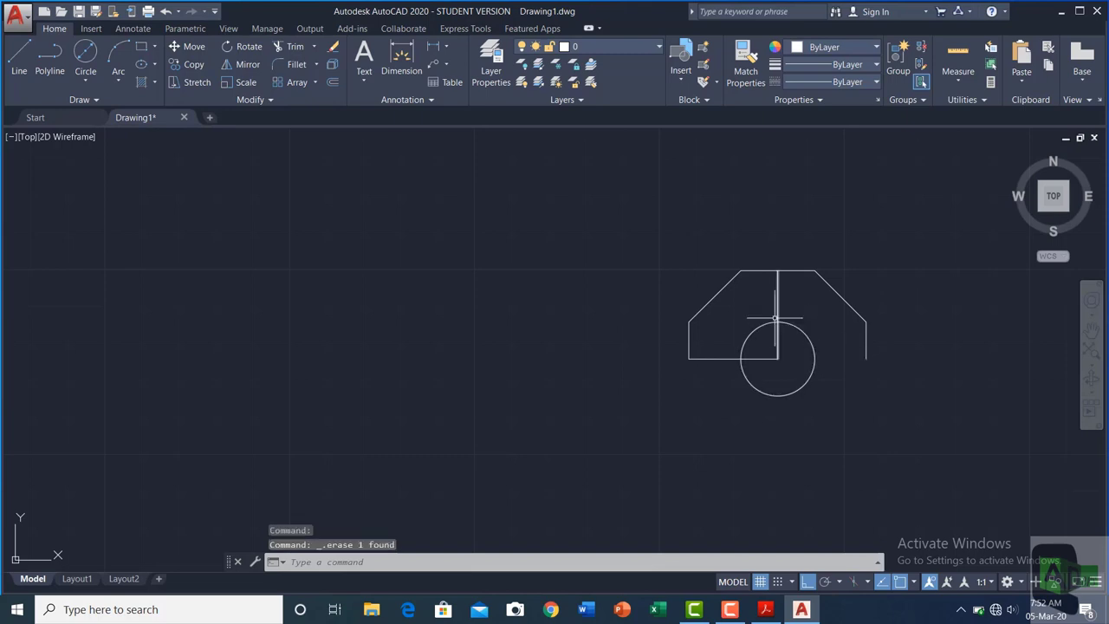
left_click(777, 317)
key("Delete")
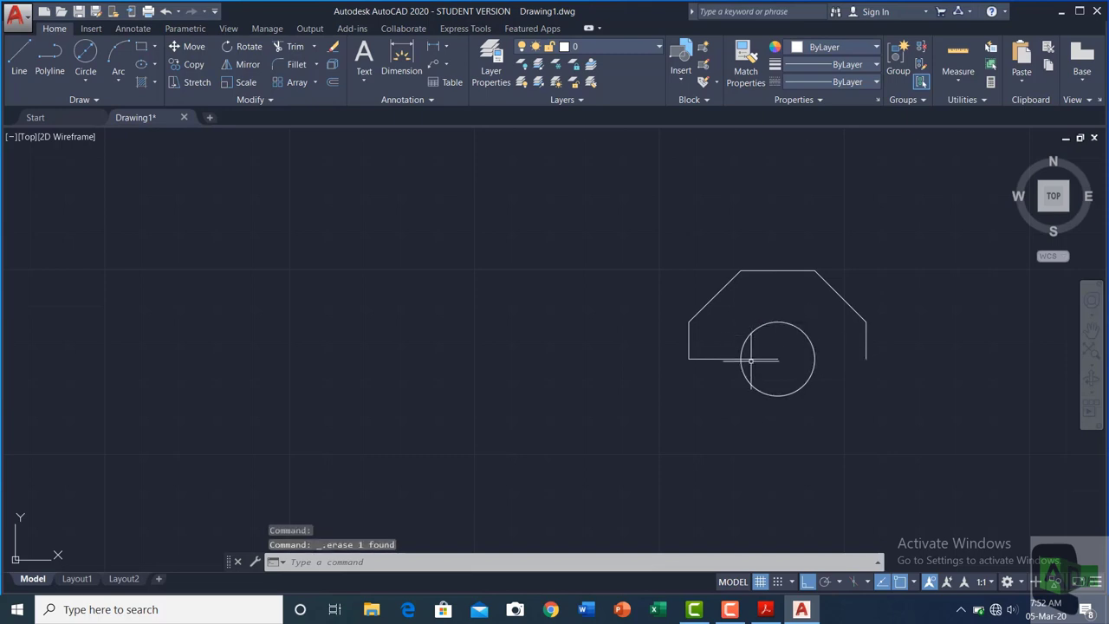
left_click(750, 359)
key("Delete")
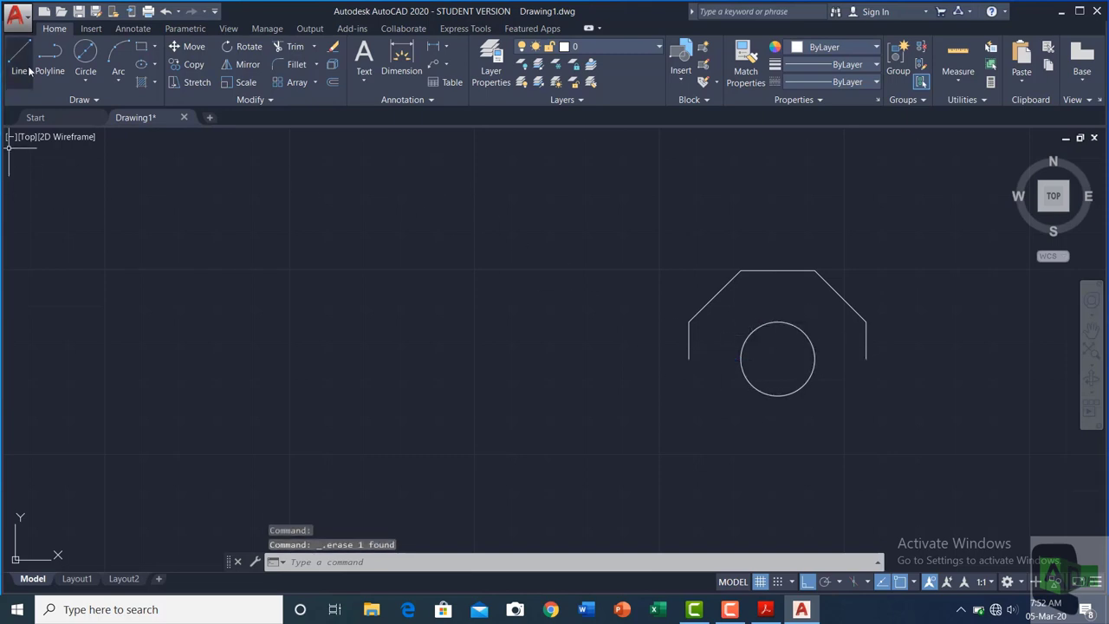
Step: Draw a 2-unit horizontal line left from the large circle's centre
left_click(21, 69)
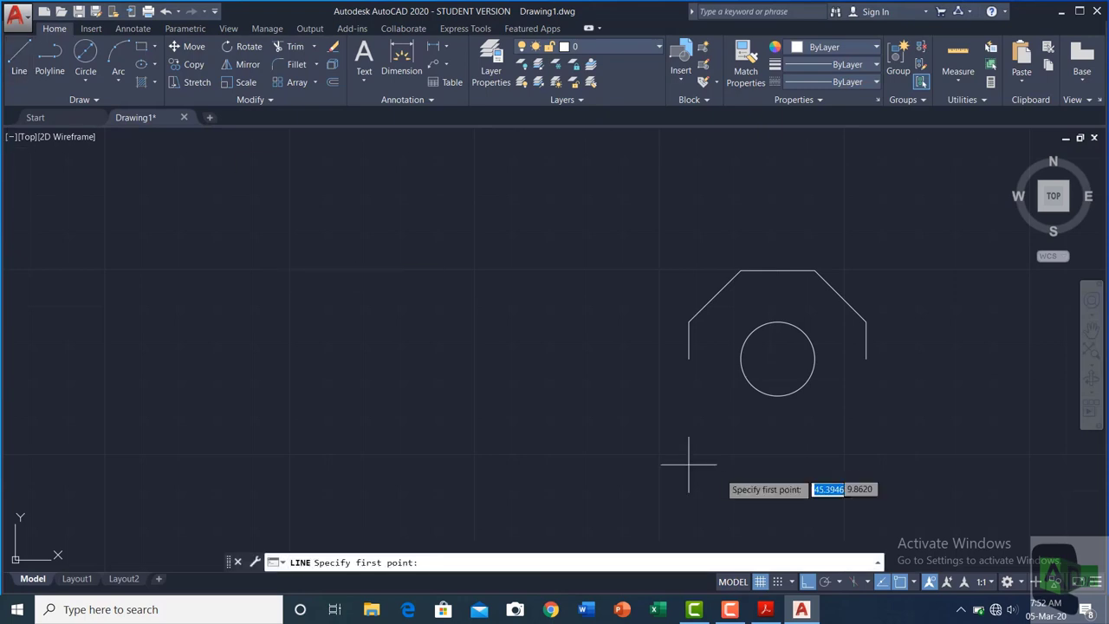
left_click(778, 358)
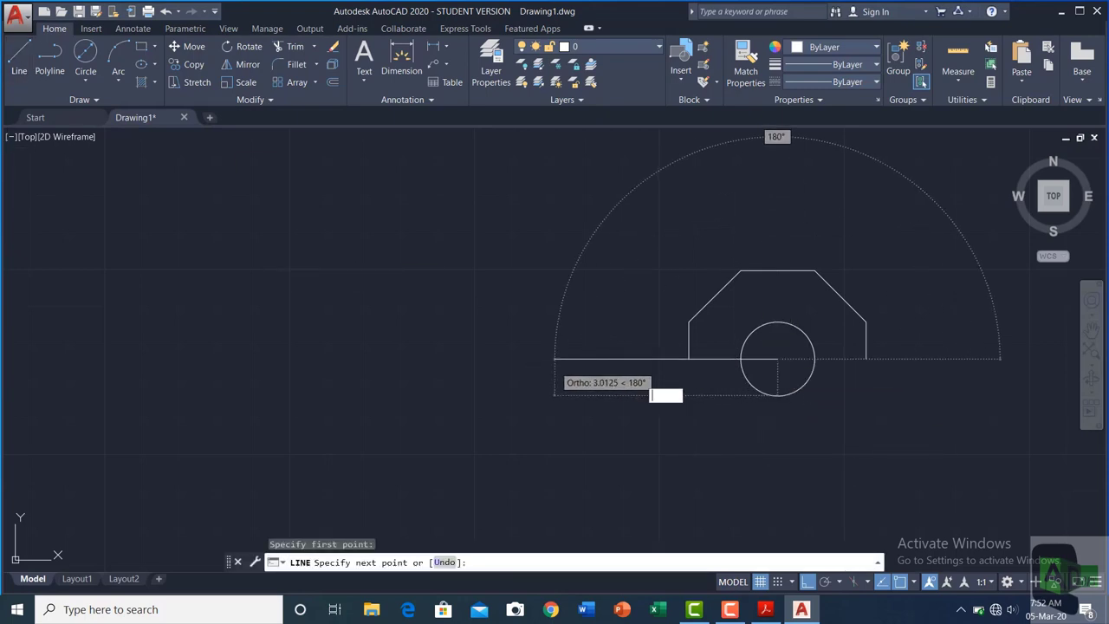
type("2")
key("Return")
key("Escape")
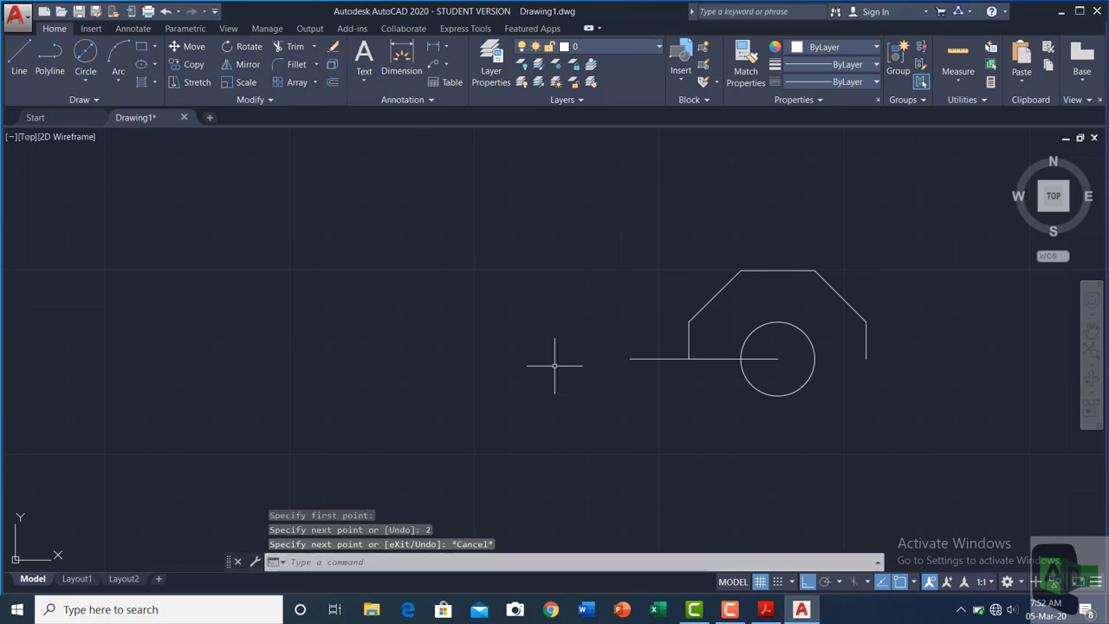
Step: Draw a 0.3-radius circle at the line's left end and a 1-unit line further left
left_click(85, 83)
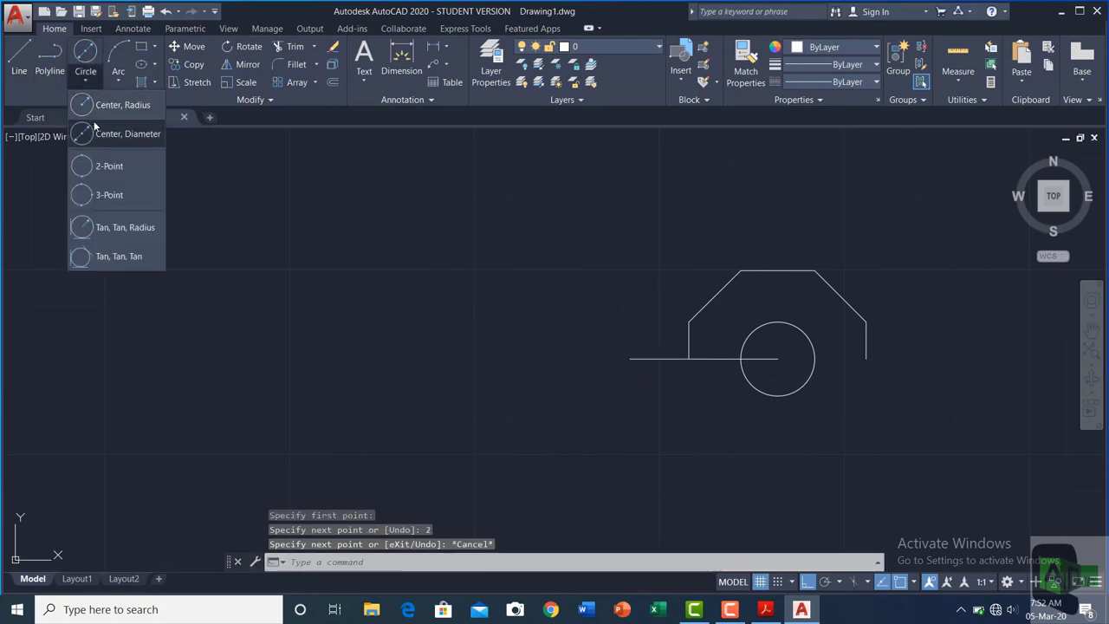
left_click(112, 130)
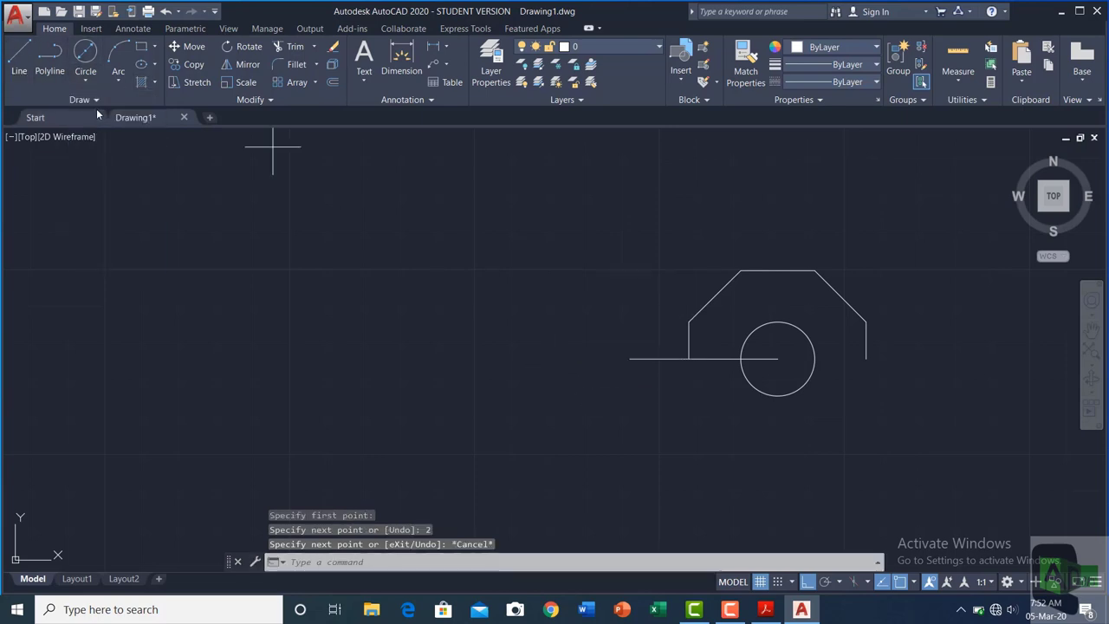
left_click(629, 357)
key("BackSpace")
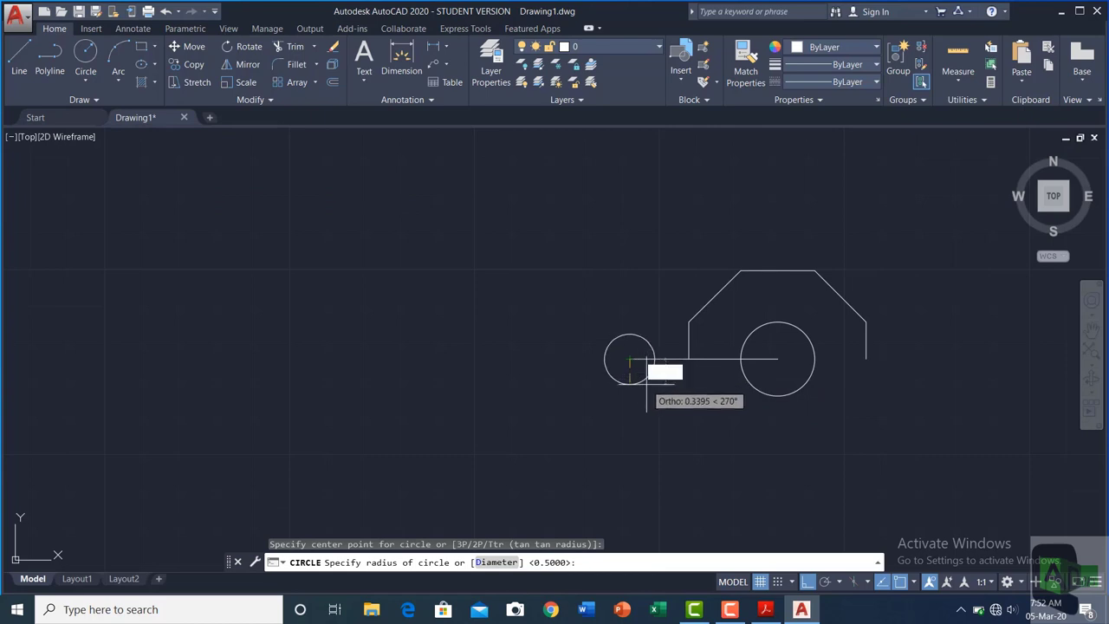
type(".3")
key("Return")
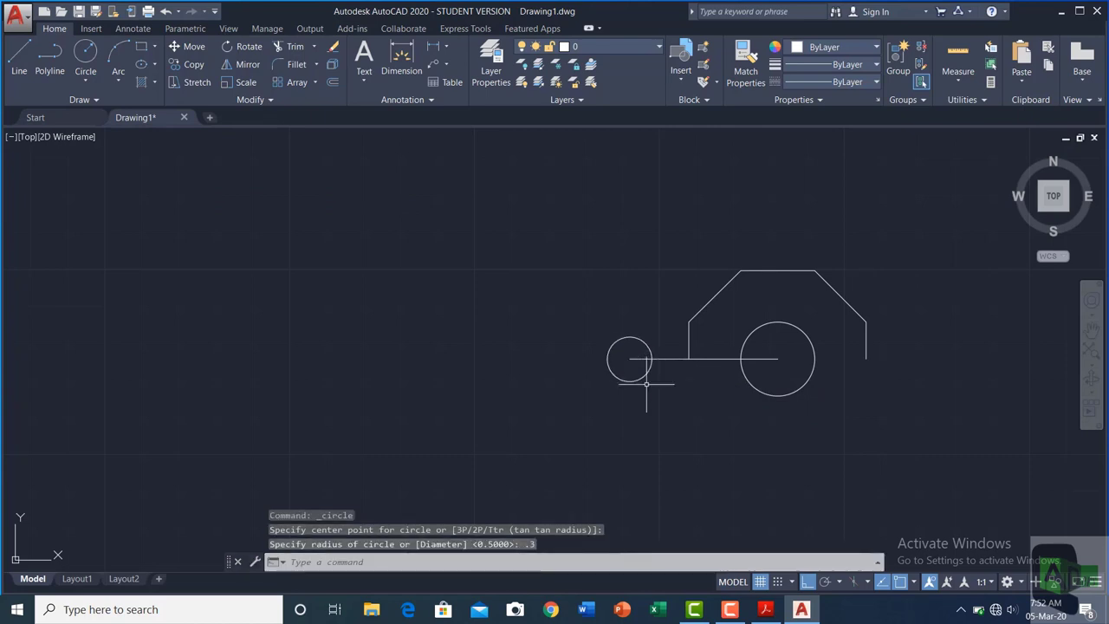
left_click(19, 61)
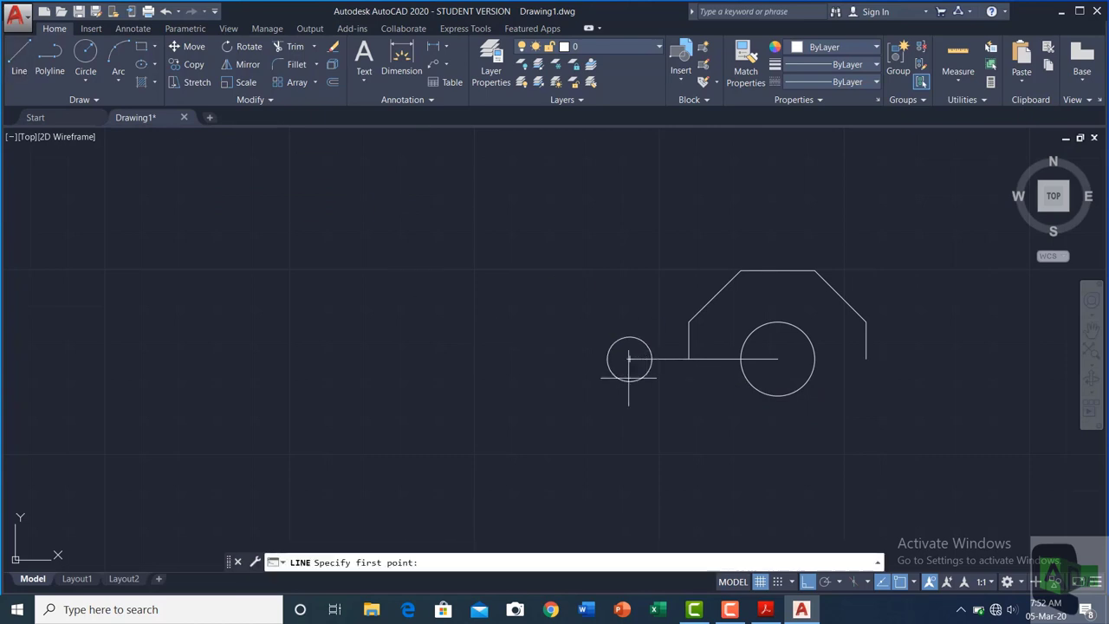
left_click(629, 358)
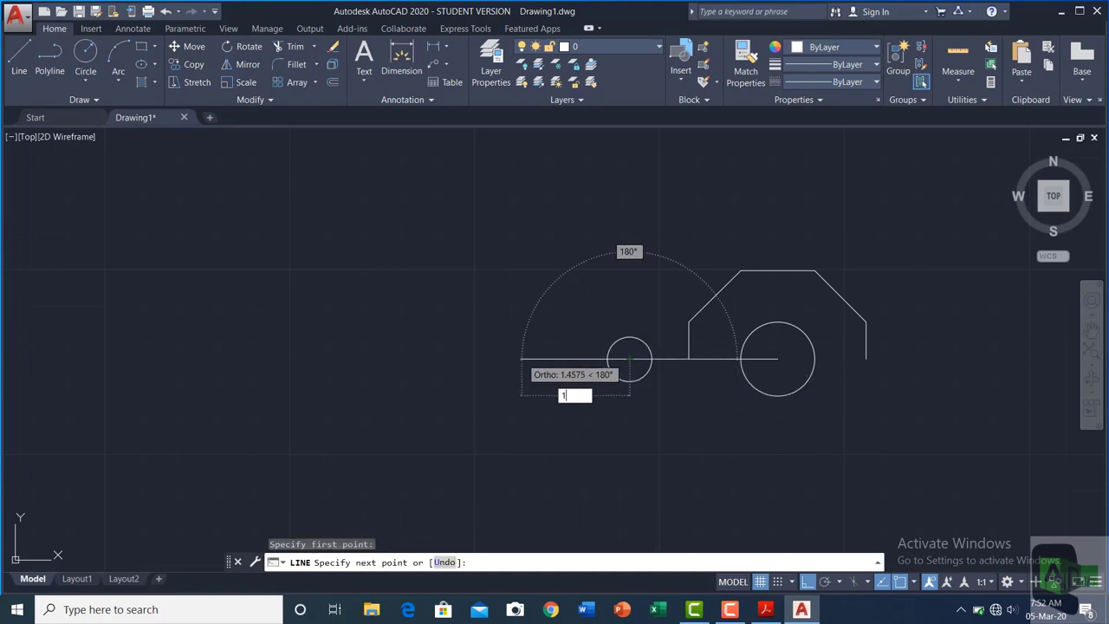
key("Return")
key("Escape")
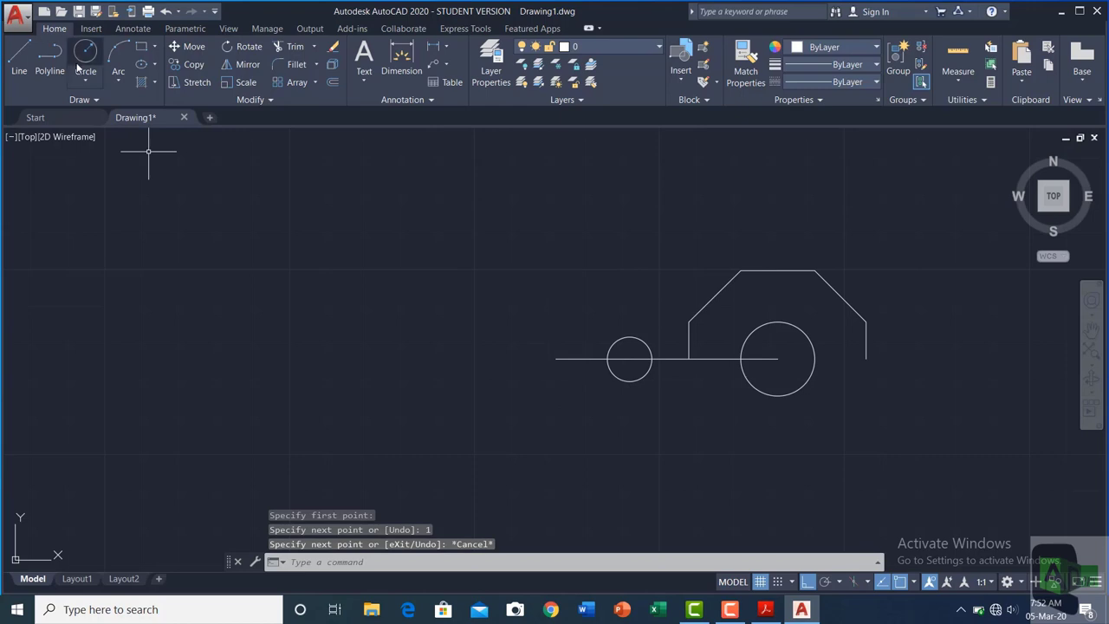
Step: Add a second 0.3-radius circle at the new line's left end
left_click(85, 61)
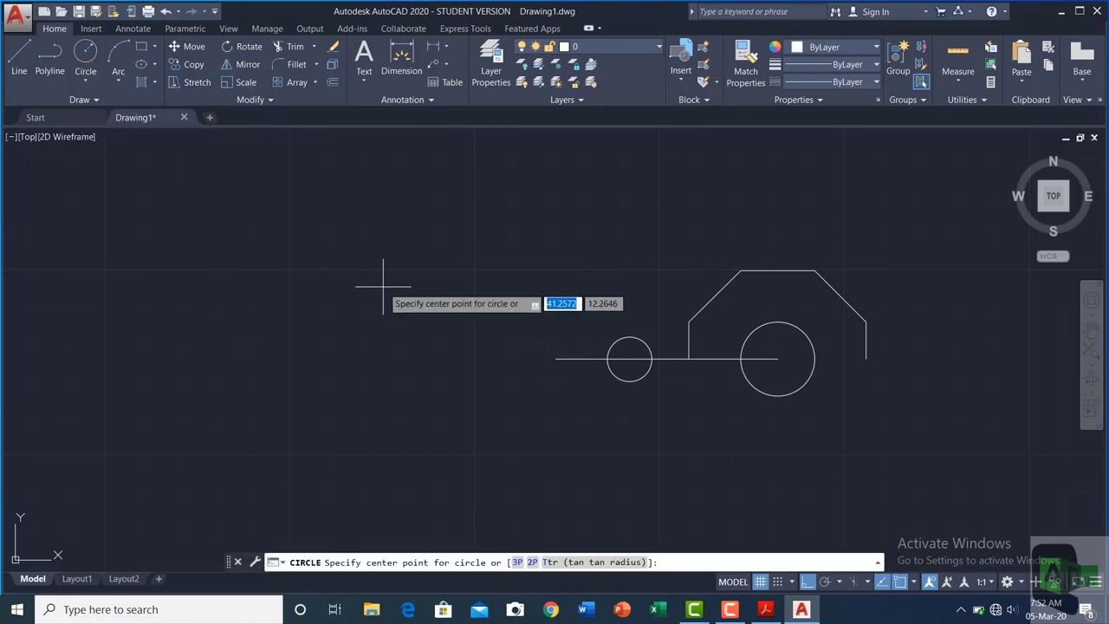
left_click(80, 80)
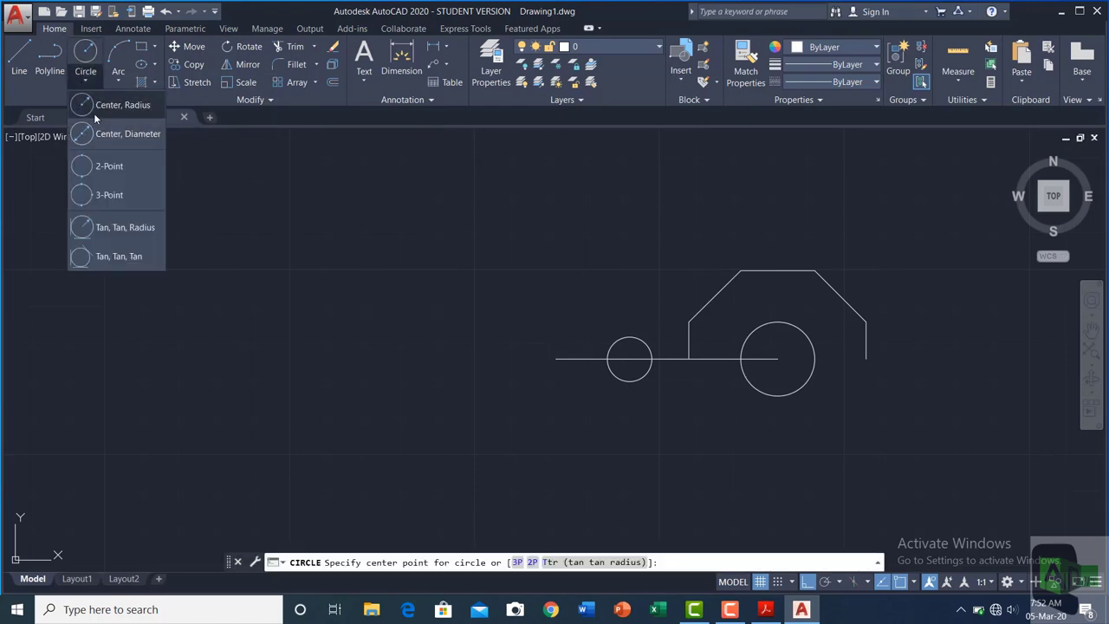
left_click(94, 112)
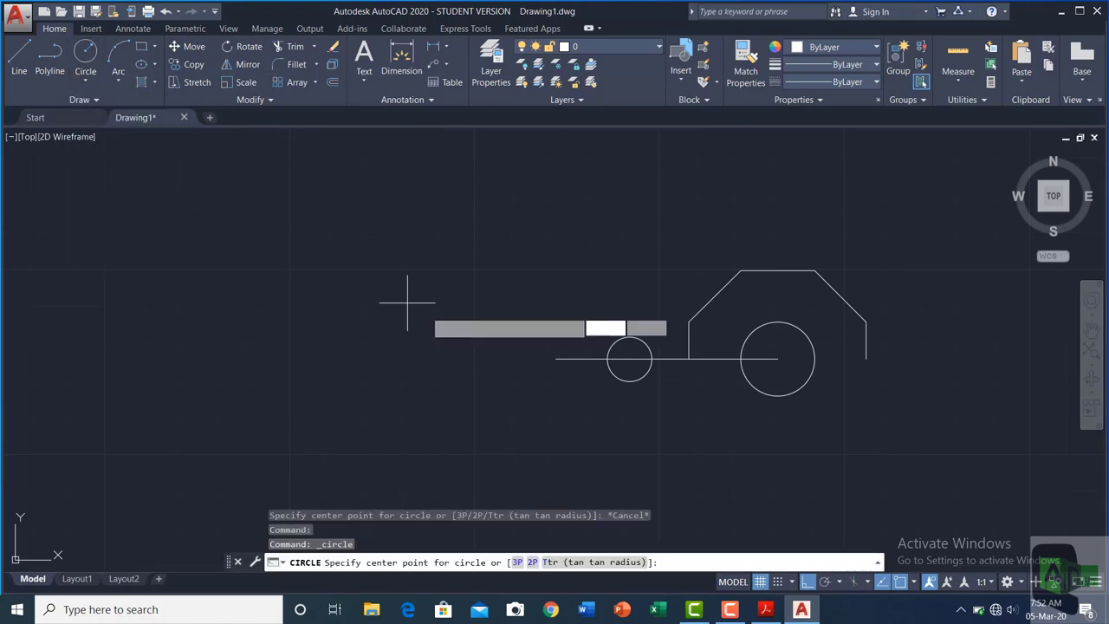
left_click(555, 359)
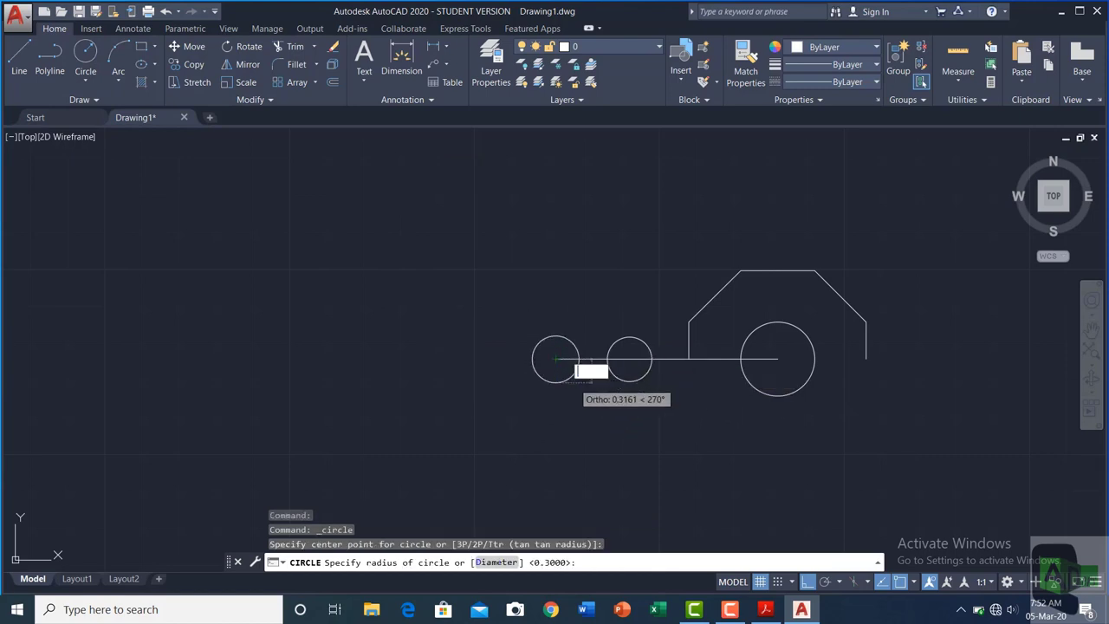
type("3")
key("Return")
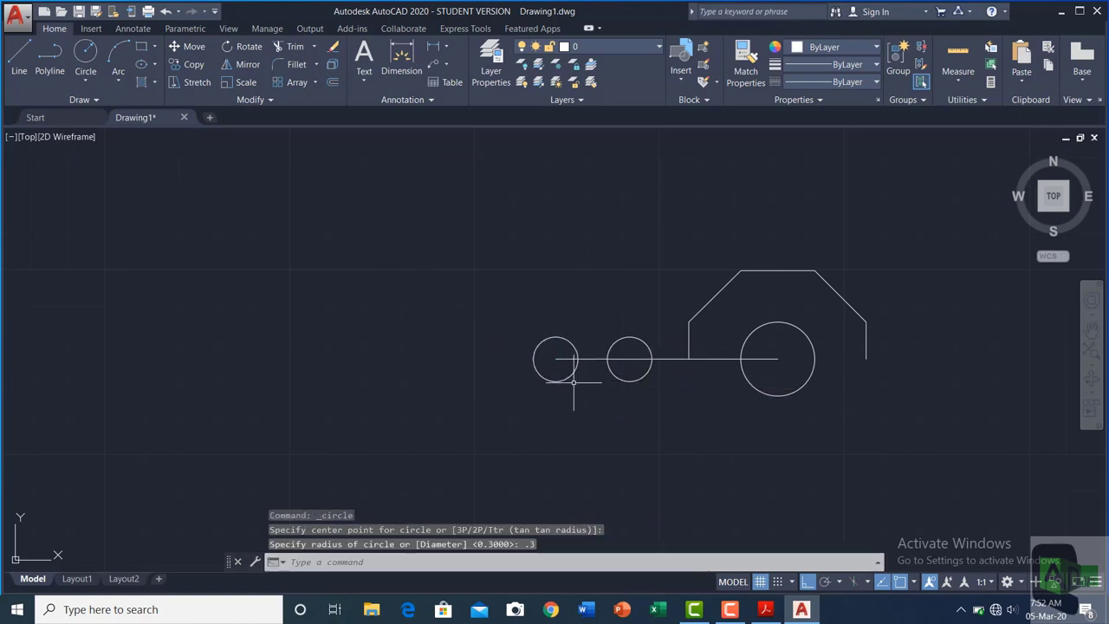
Step: Draw a 1-unit line left from the leftmost circle's centre and a 0.25 upright at its end
left_click(19, 56)
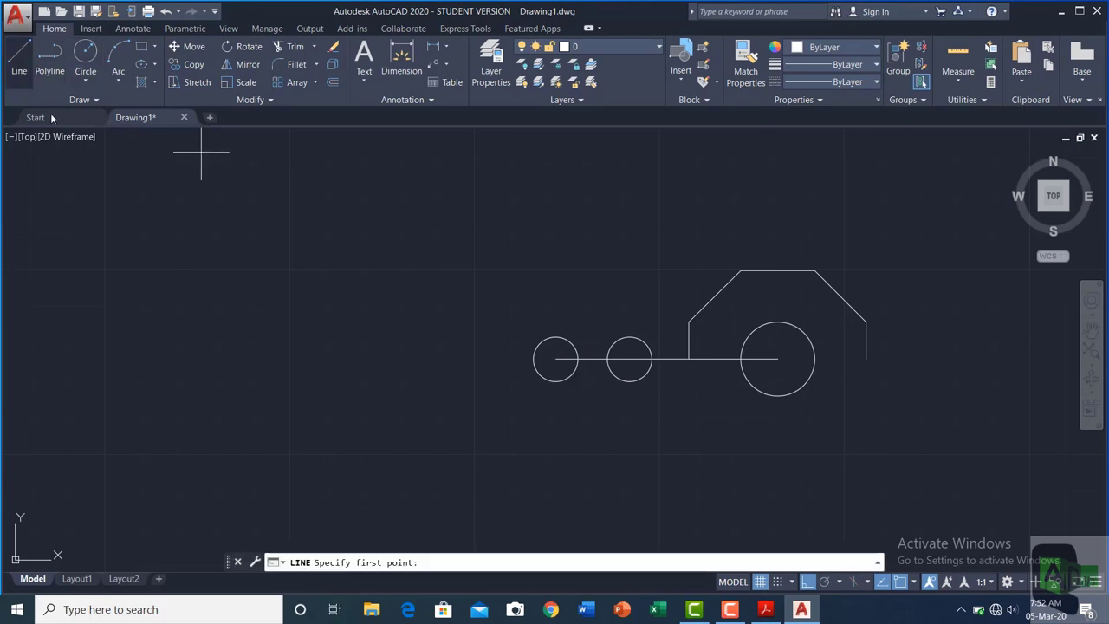
left_click(555, 358)
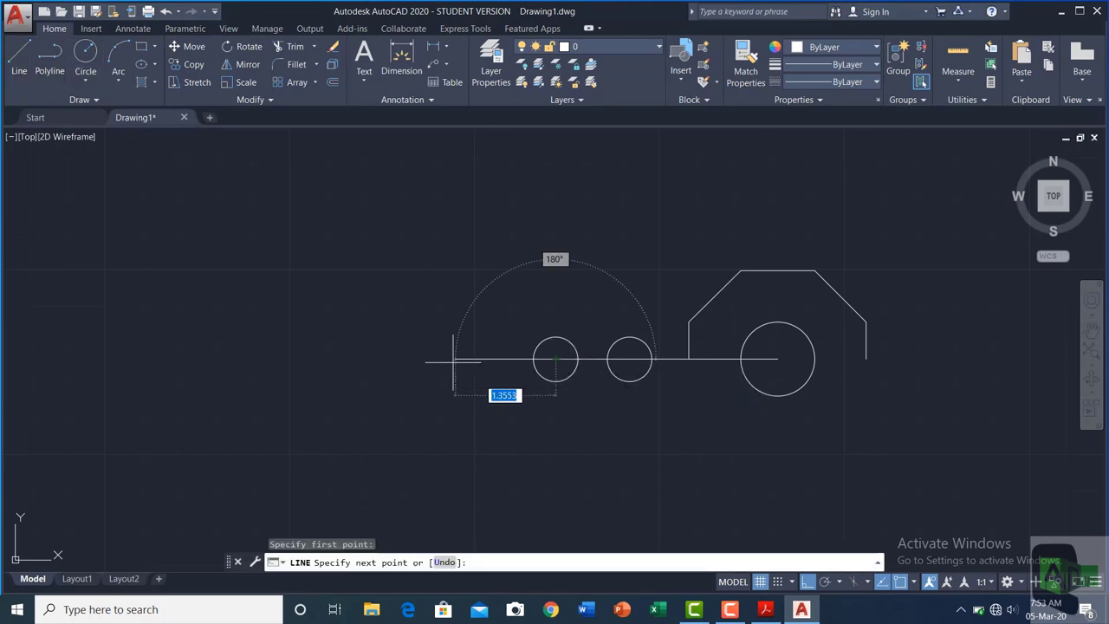
type("1")
key("Return")
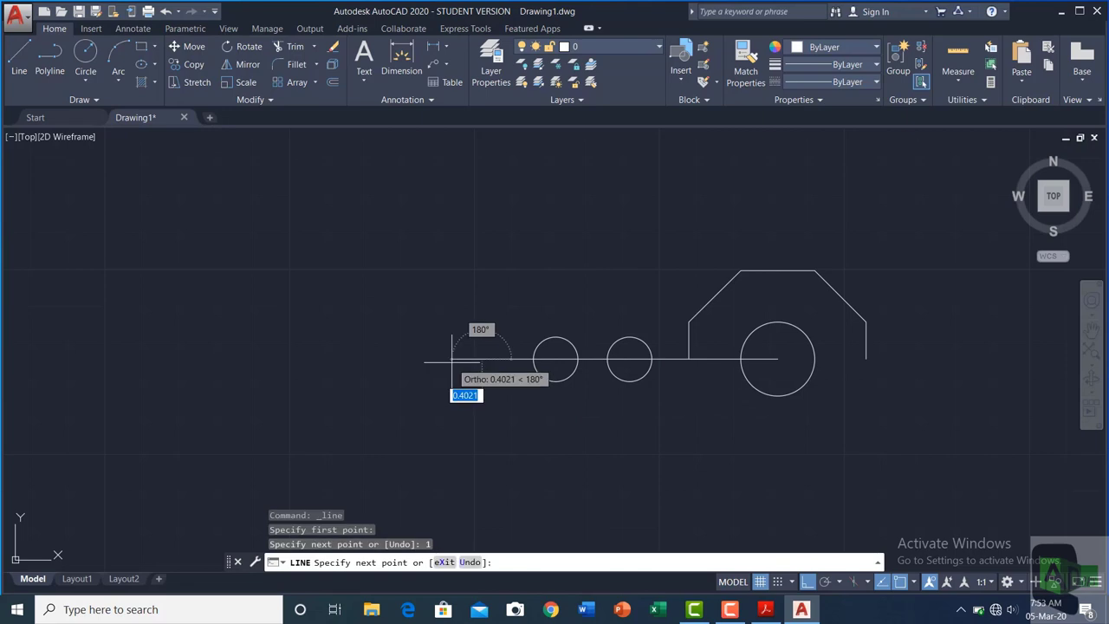
key("Escape")
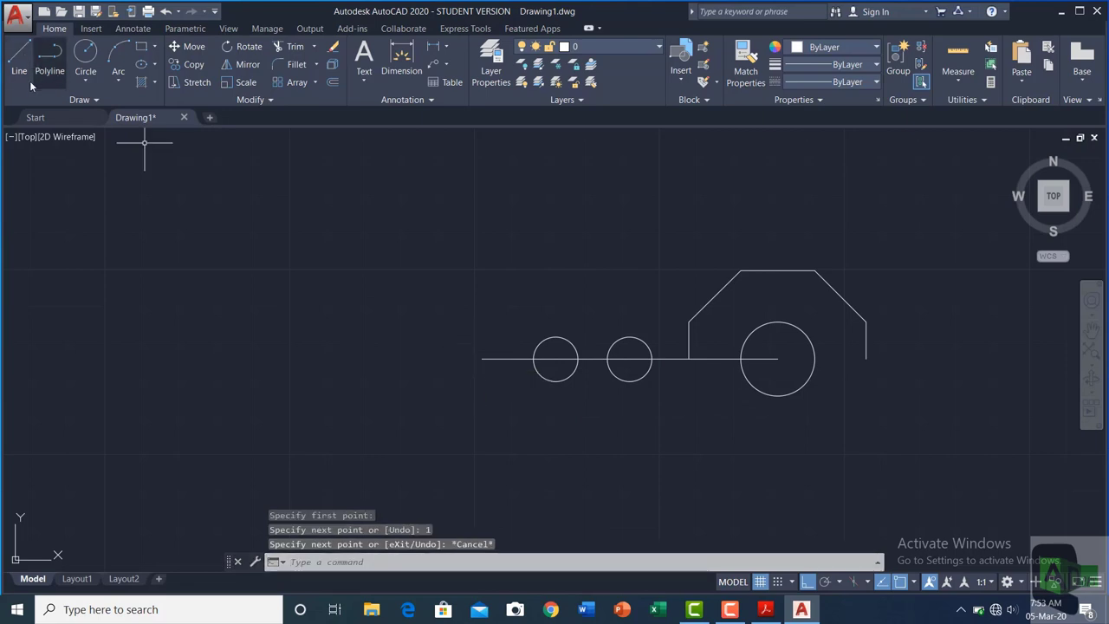
left_click(19, 56)
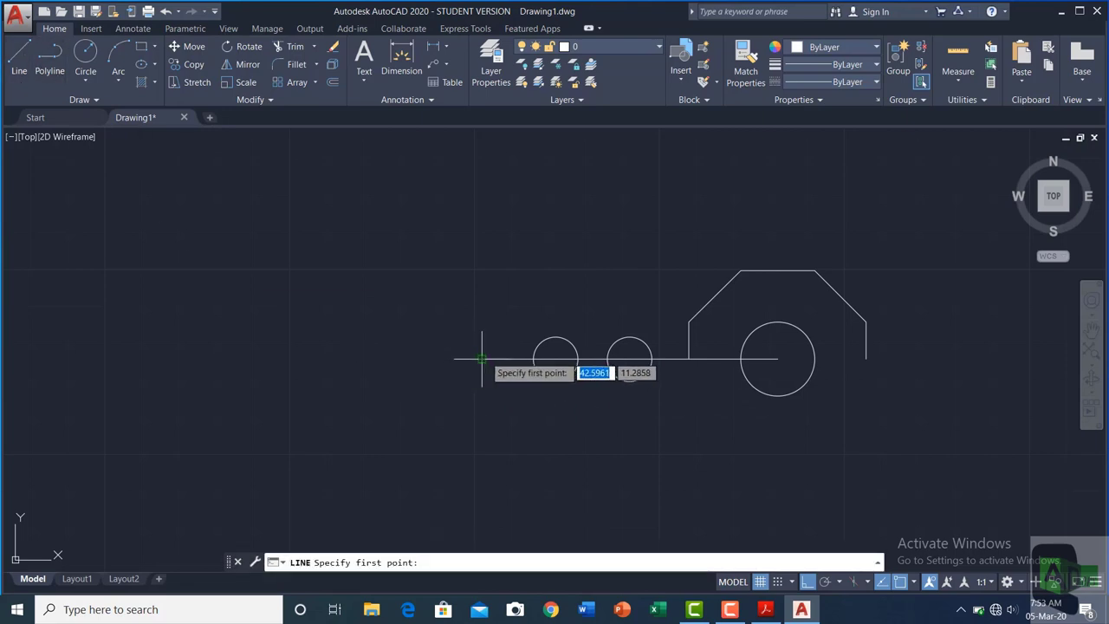
left_click(482, 358)
type(".25")
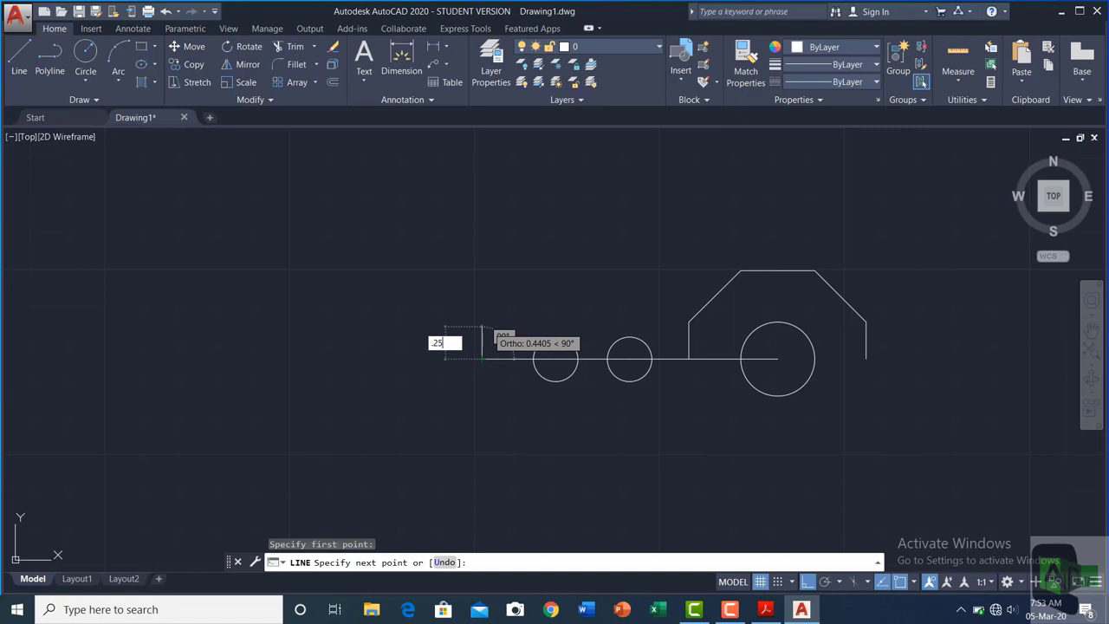
key("Return")
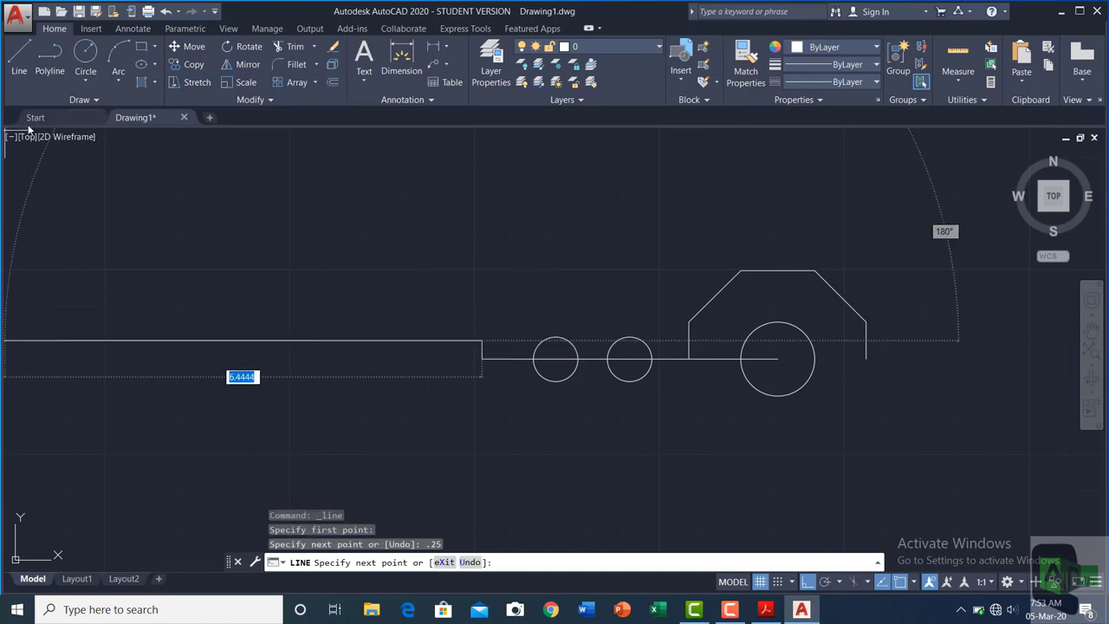
key("Return")
Step: Draw 0.25-unit lines starting from the top endpoint of the upright
left_click(19, 58)
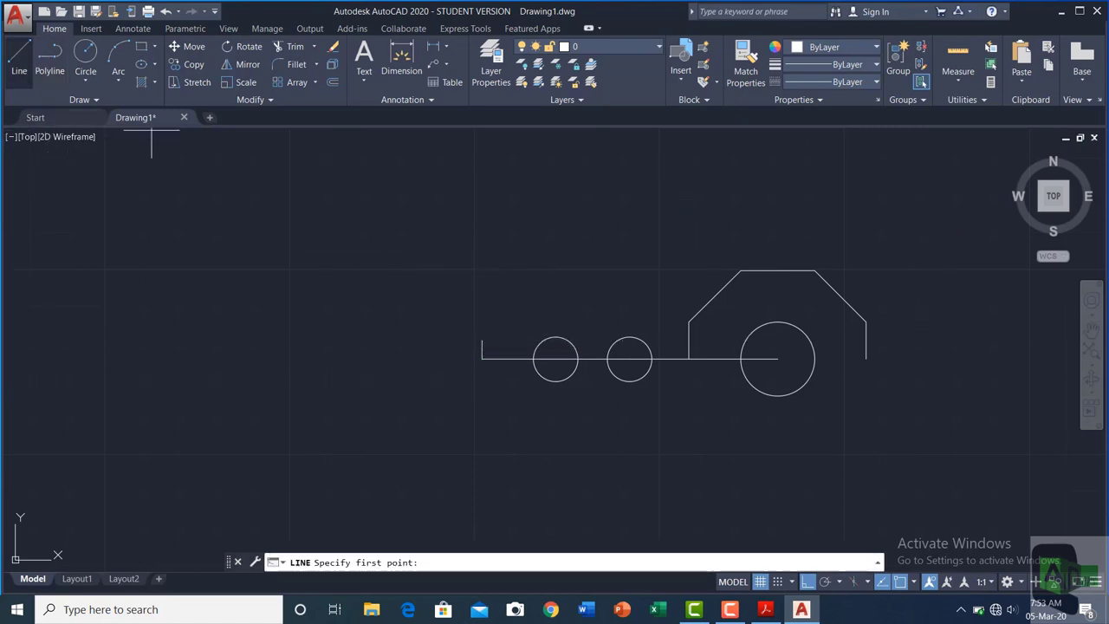
left_click(482, 341)
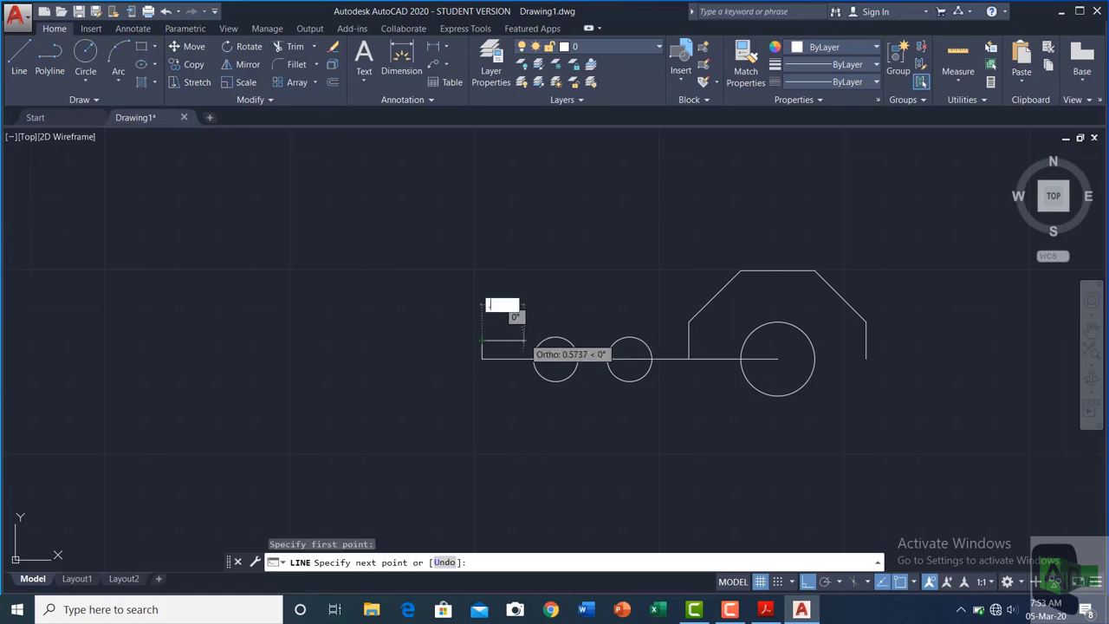
key("Return")
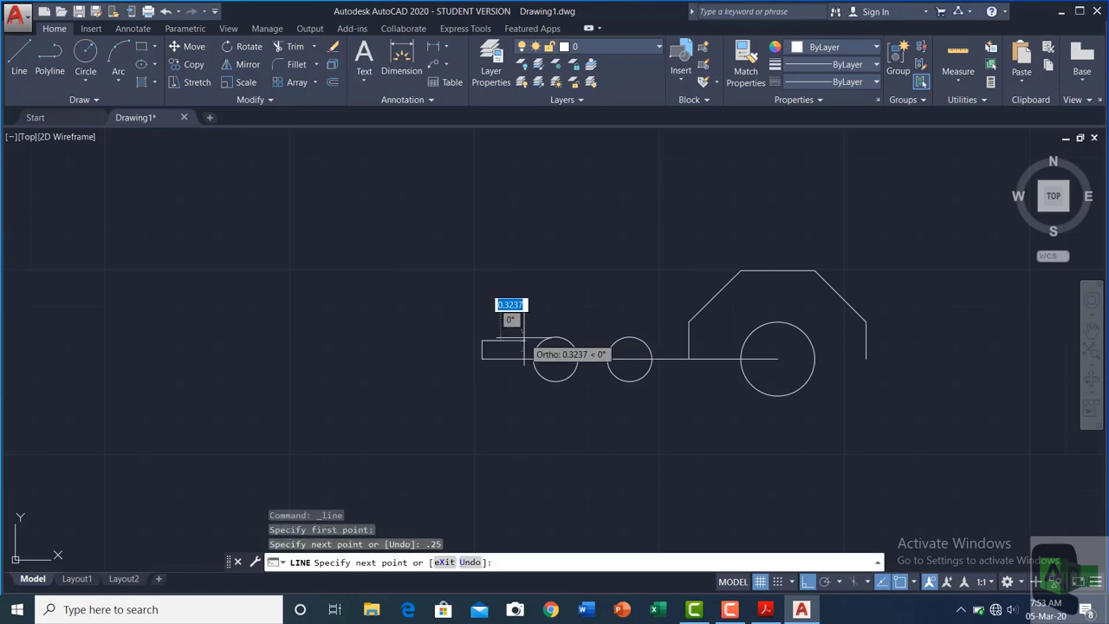
key("Escape")
left_click(19, 56)
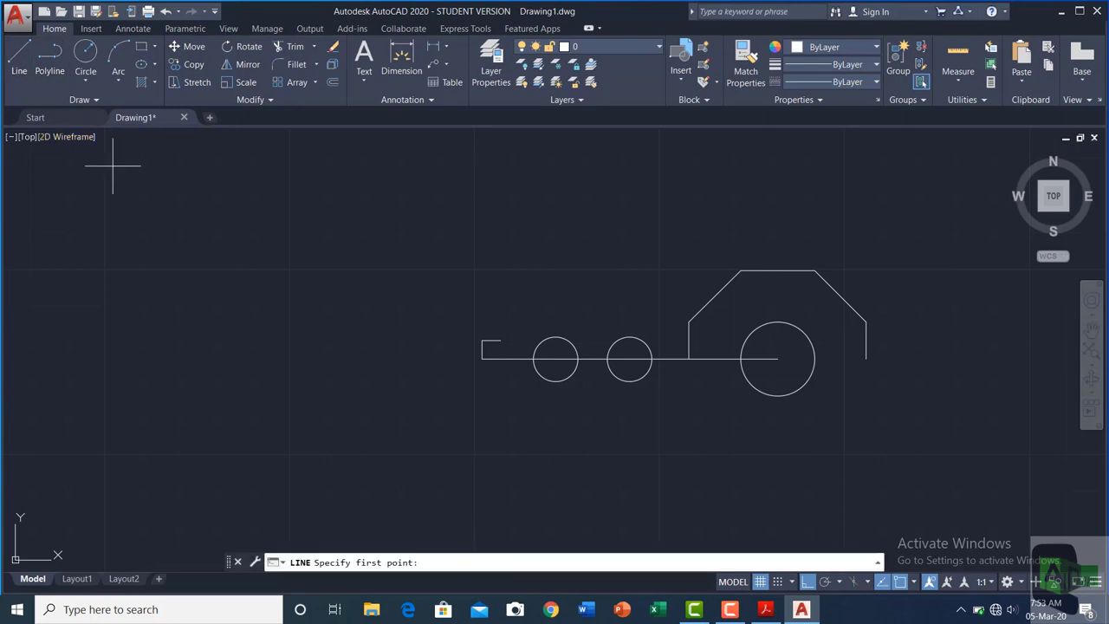
left_click(482, 341)
type(".25")
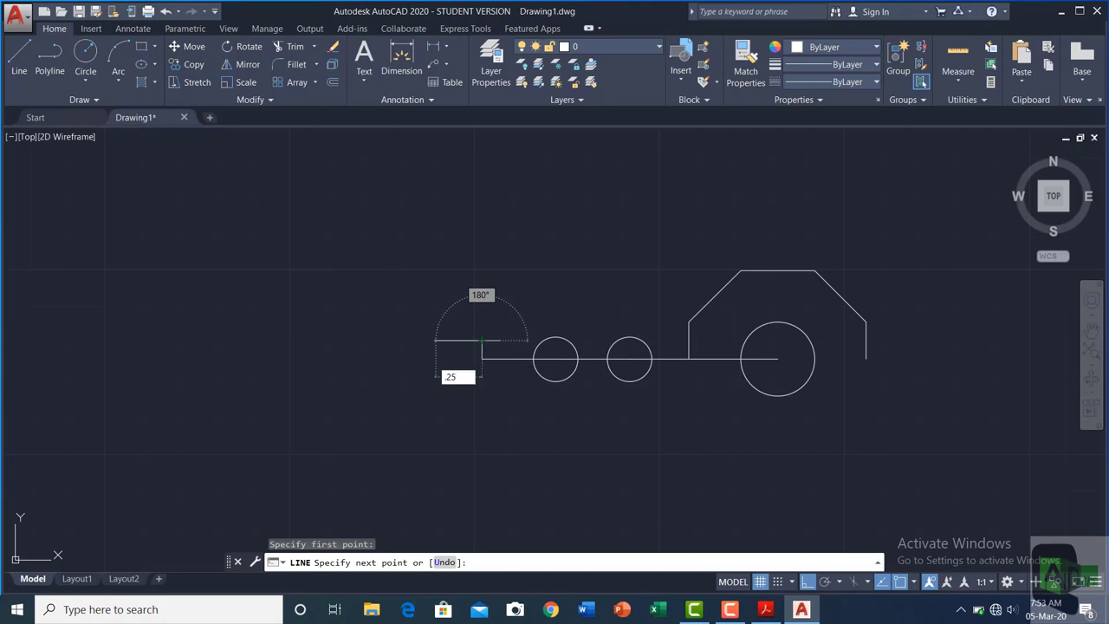
key("Return")
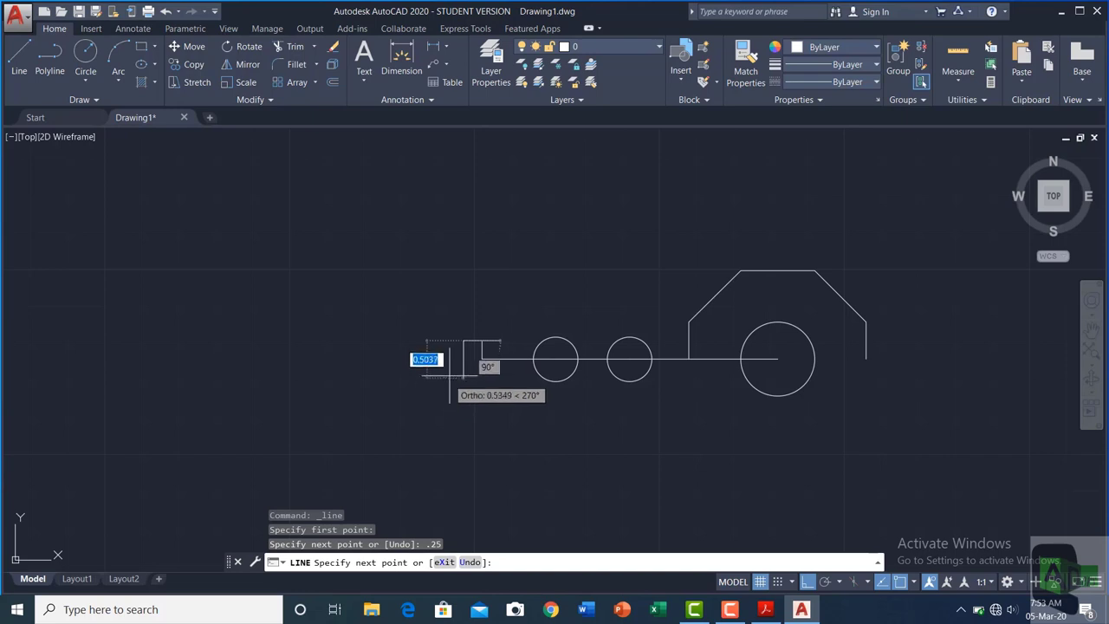
key("Escape")
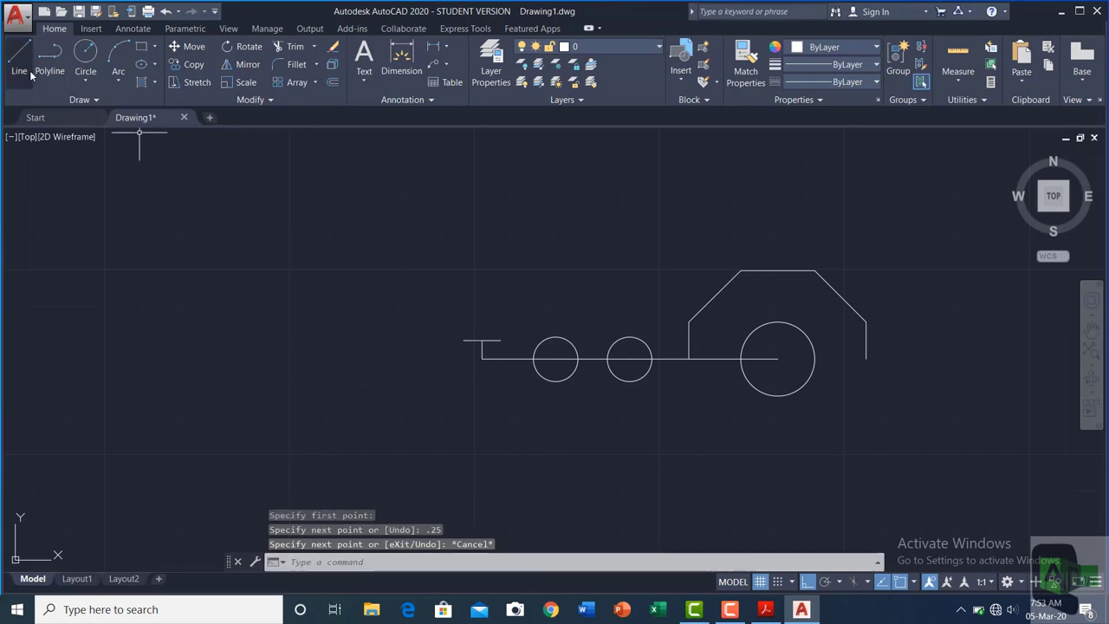
Step: Draw a 0.25-unit line from the short segment's endpoint
left_click(20, 69)
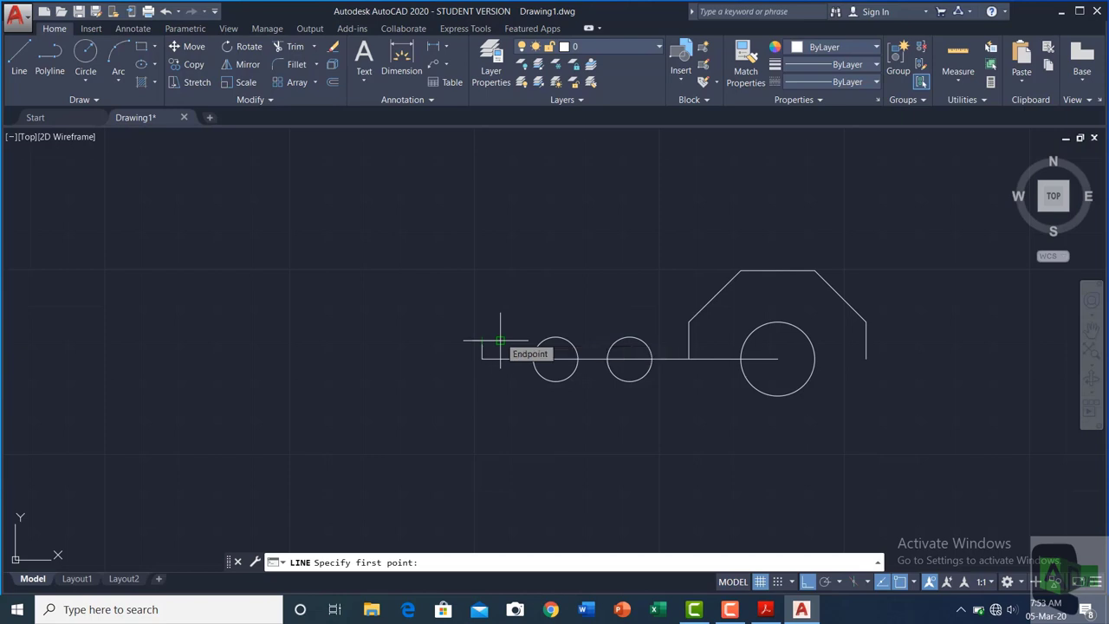
left_click(500, 340)
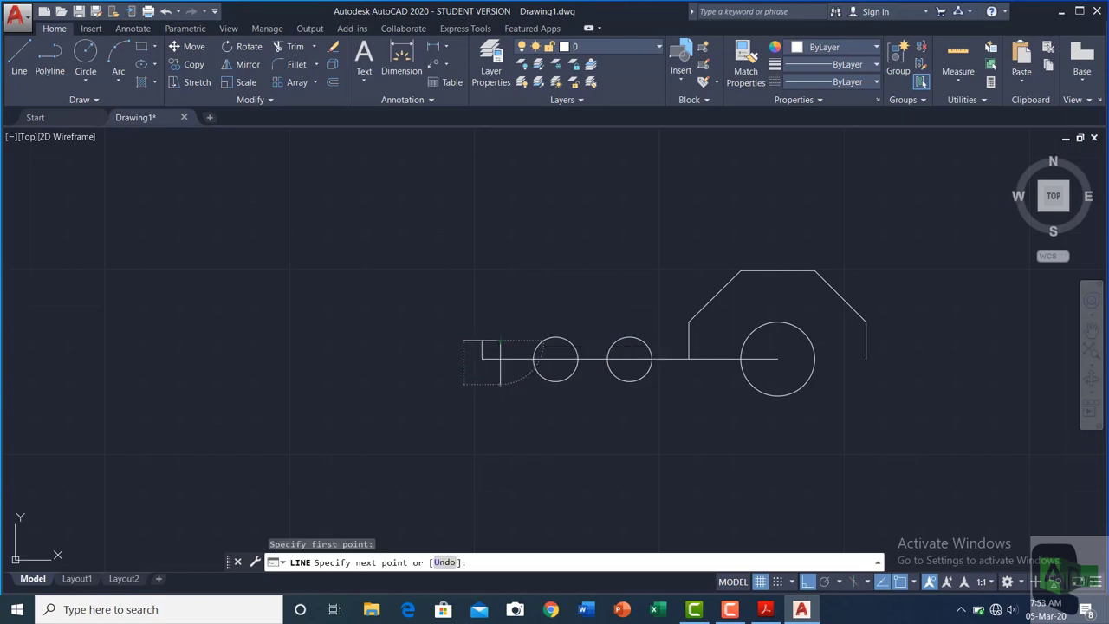
key("Return")
key("Escape")
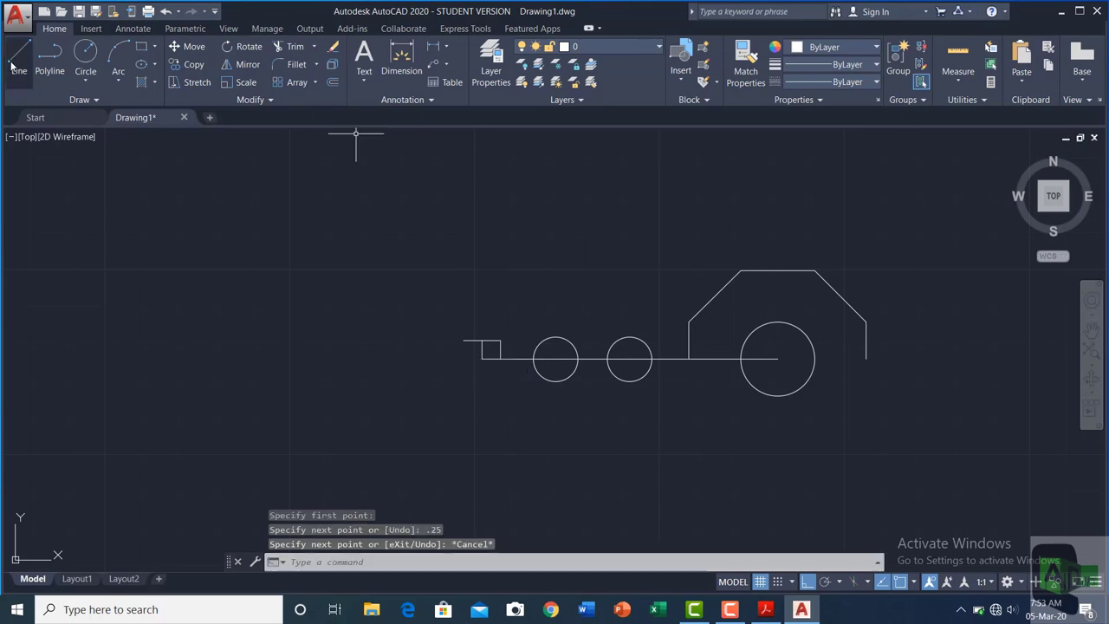
Step: Drop a 0.25-unit vertical line from the bracket's left endpoint
left_click(19, 57)
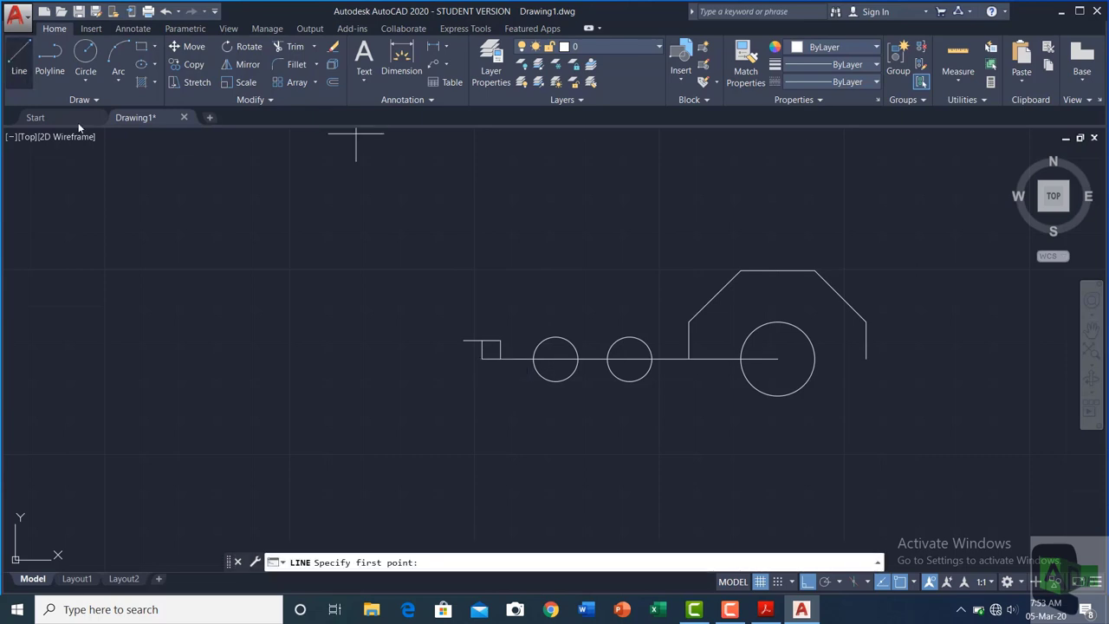
left_click(463, 341)
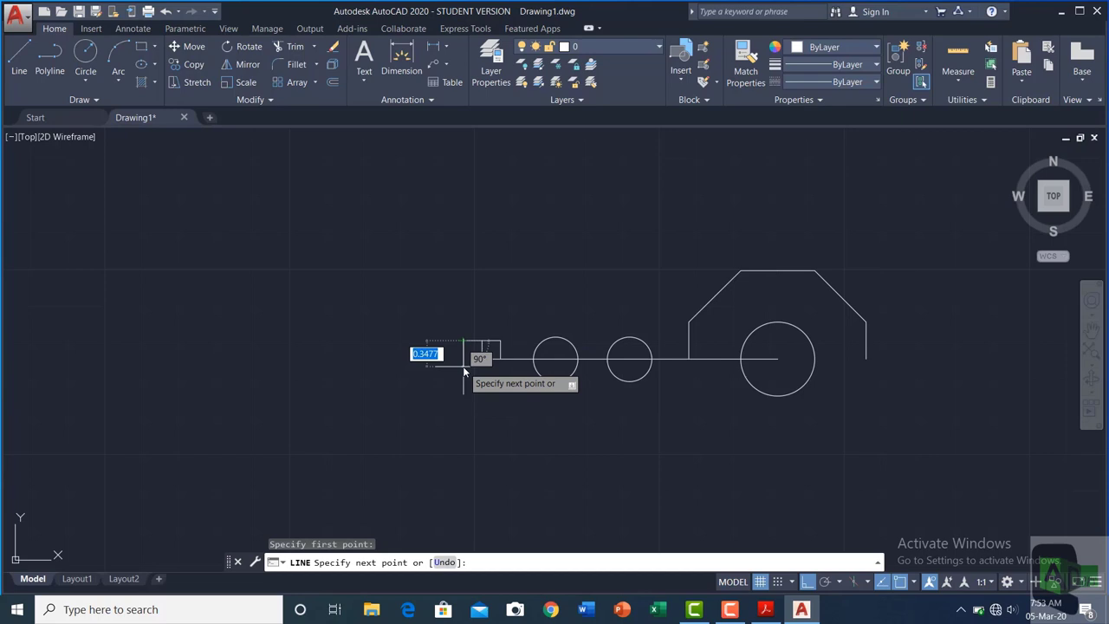
type(".25")
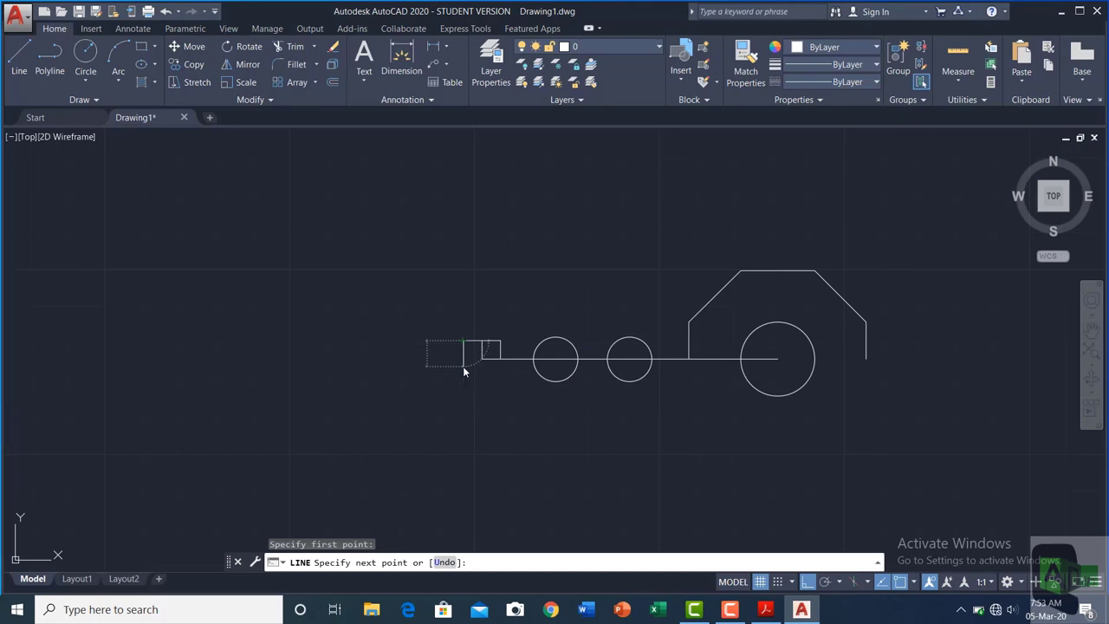
key("Return")
key("Escape")
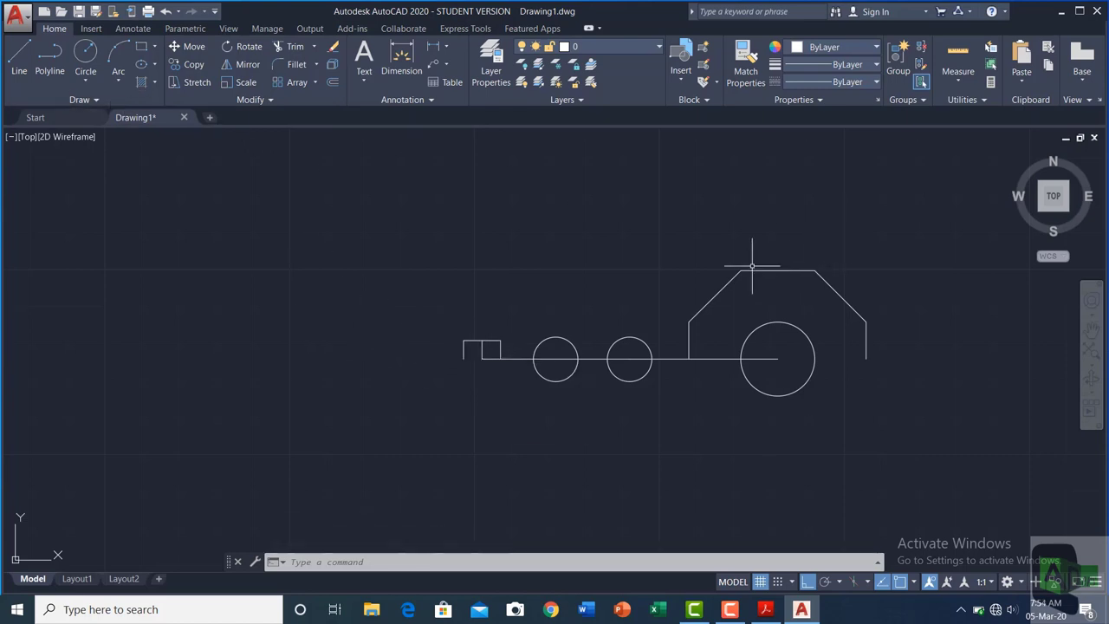
Step: Extend the roof line 3 units to the left from its corner
left_click(22, 68)
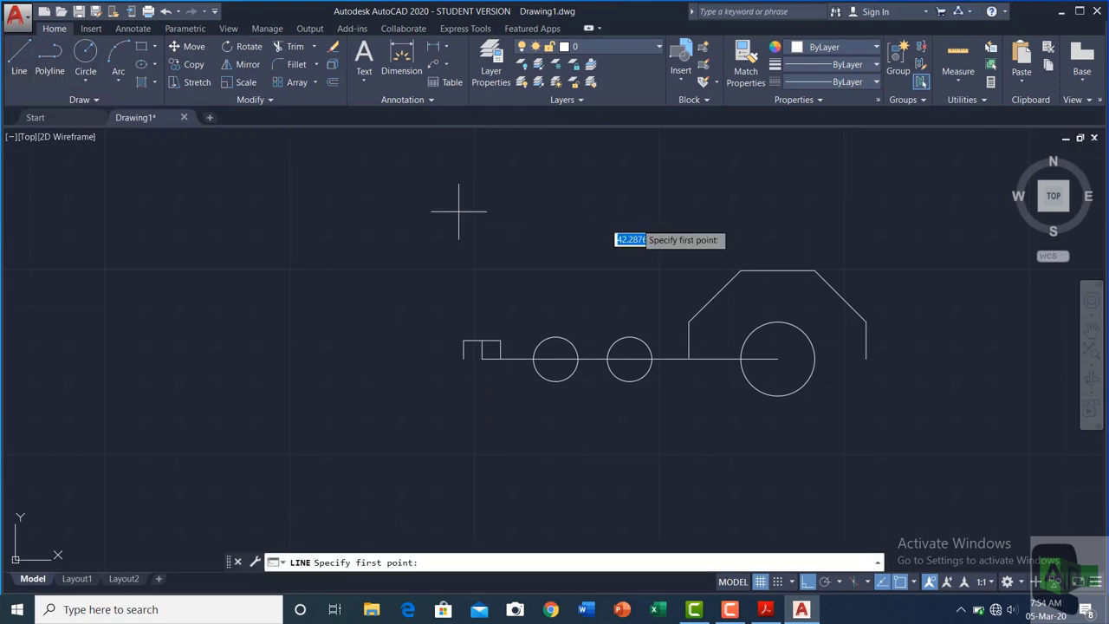
left_click(741, 271)
type("3")
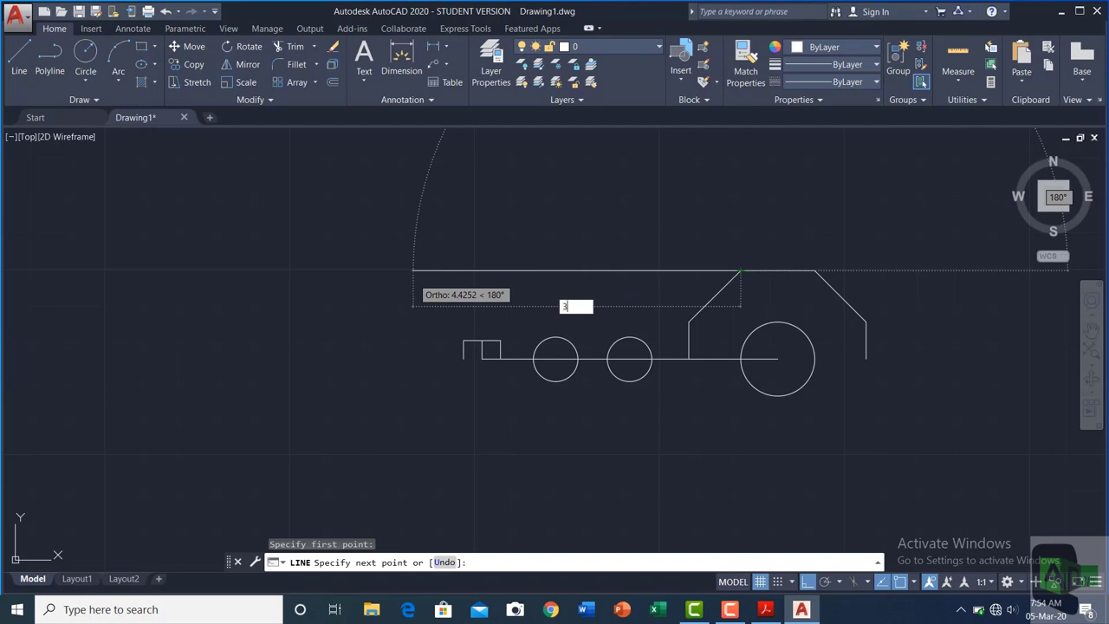
key("Return")
key("Escape")
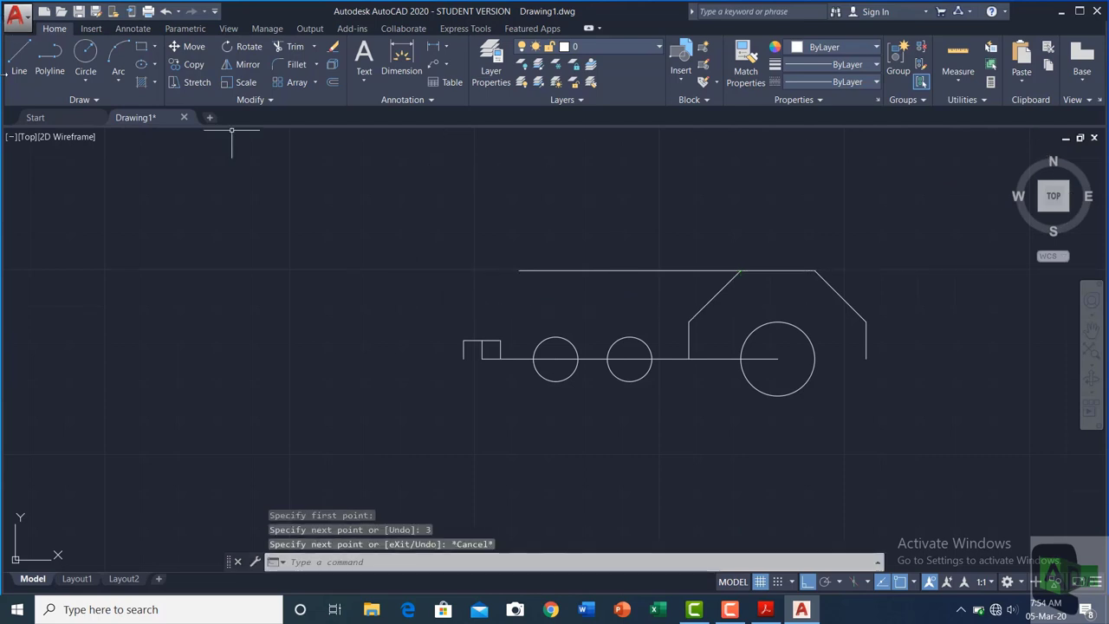
Step: Draw a 1.2-unit vertical line from the roof line's left end to the base line
left_click(19, 73)
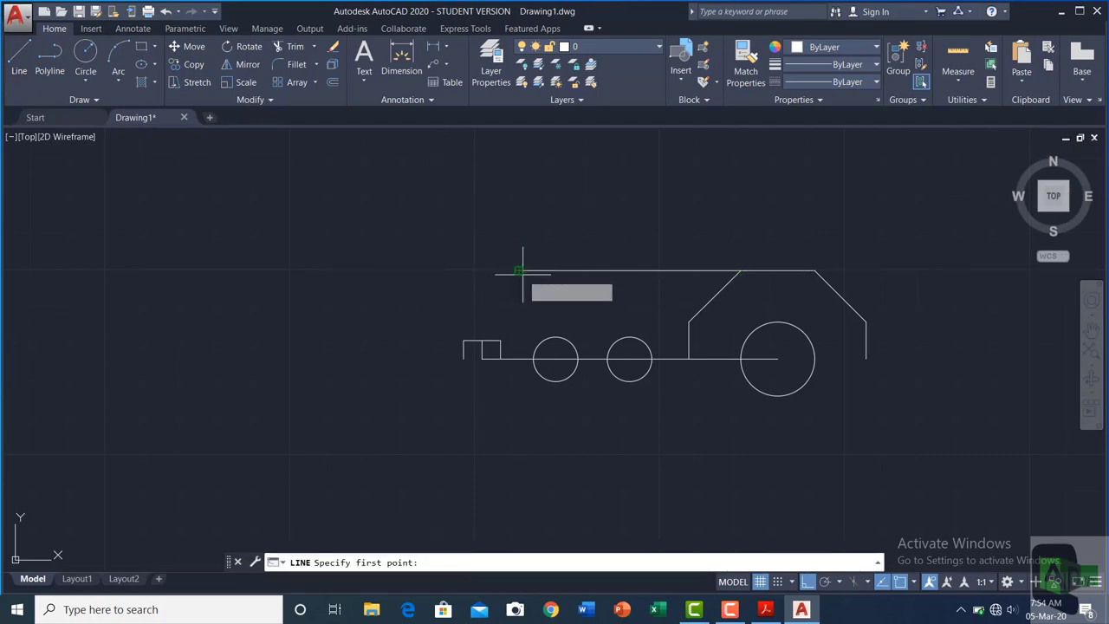
left_click(519, 270)
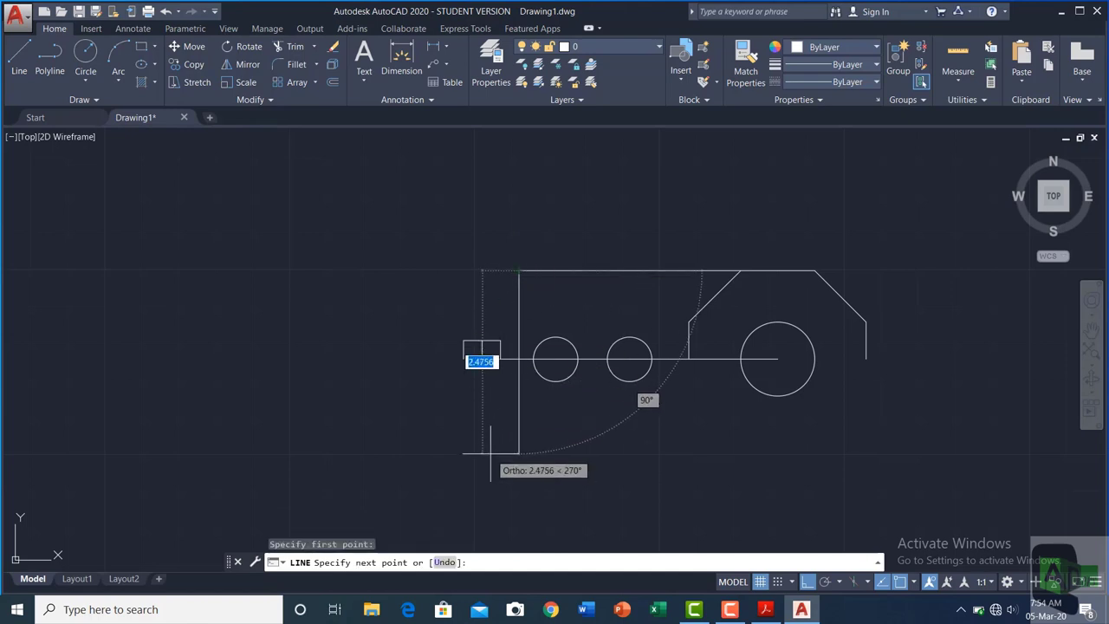
type("1.2")
key("Return")
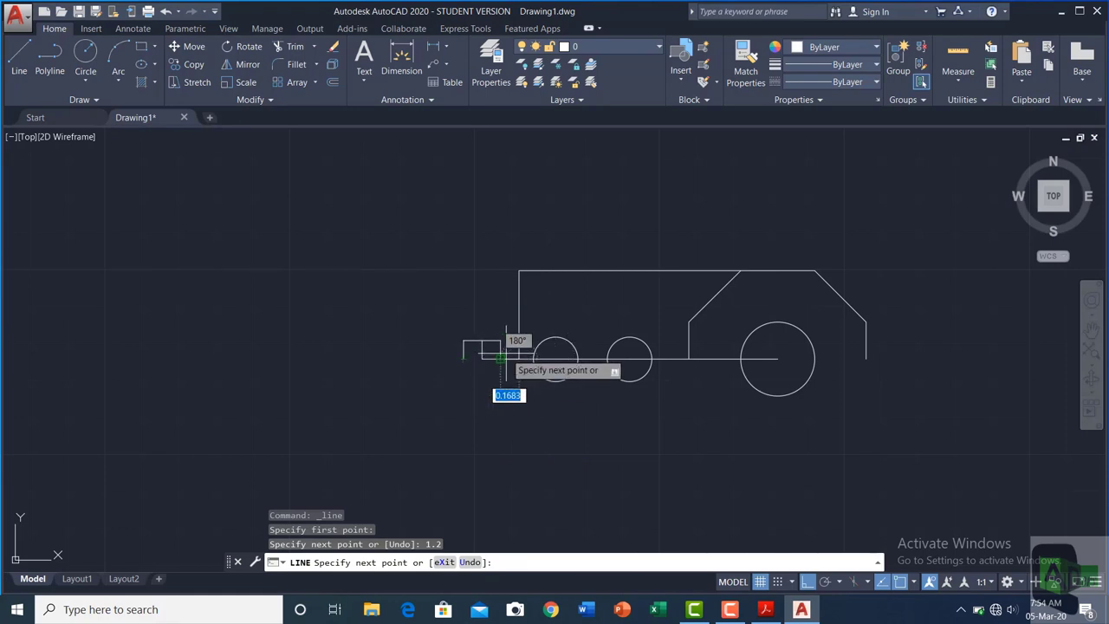
left_click(519, 357)
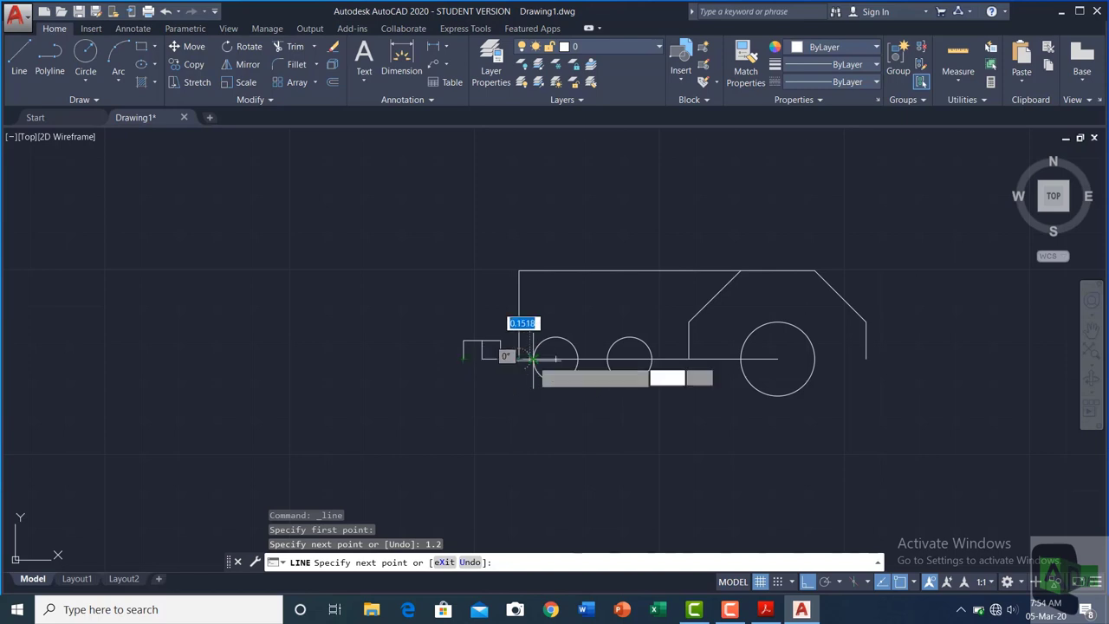
key("Escape")
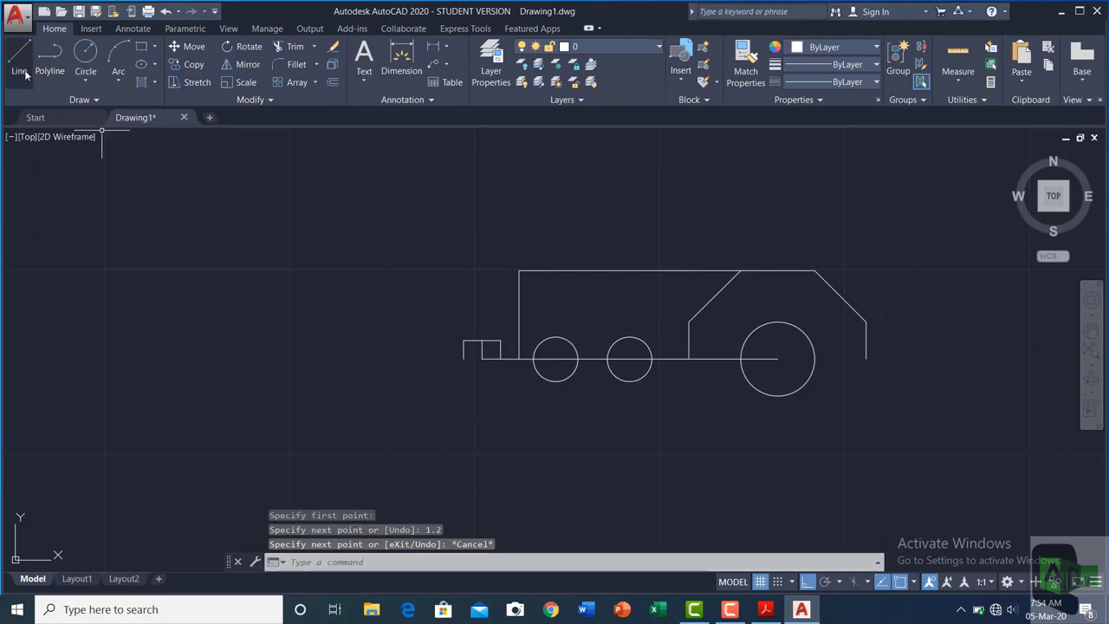
Step: Draw a start-centre-end arc from the vertical line's top down to base level on the left
left_click(118, 81)
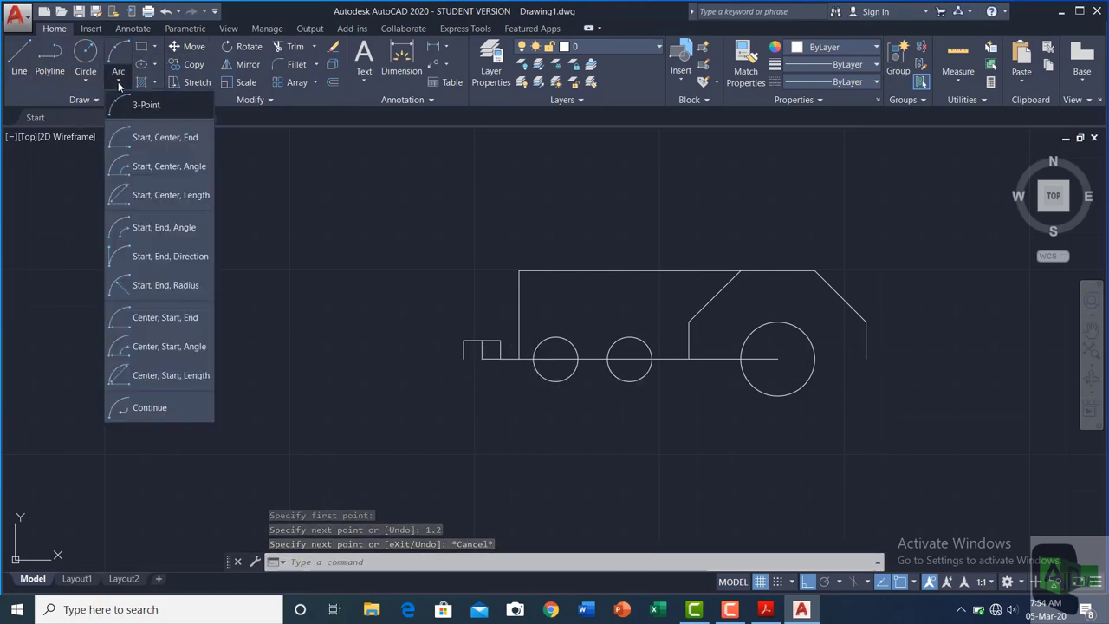
left_click(137, 139)
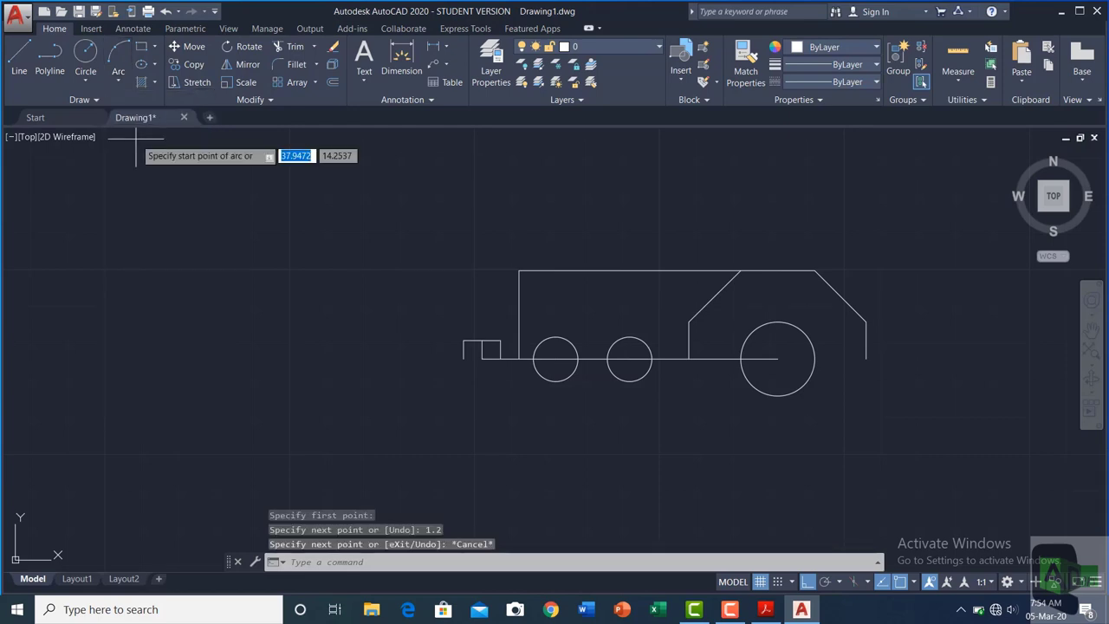
left_click(517, 272)
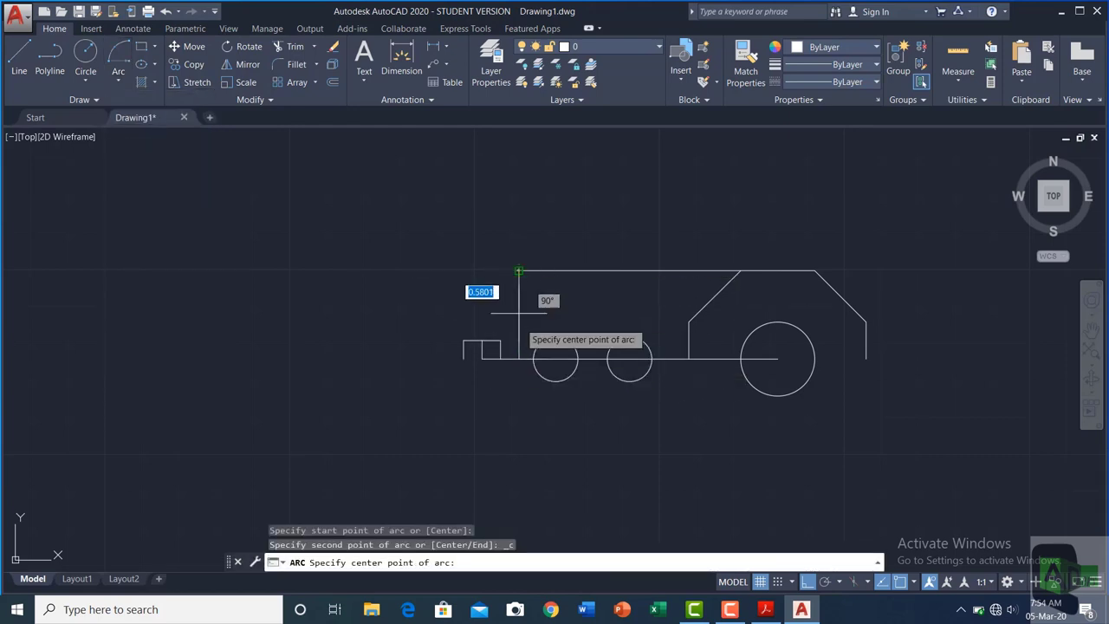
left_click(519, 358)
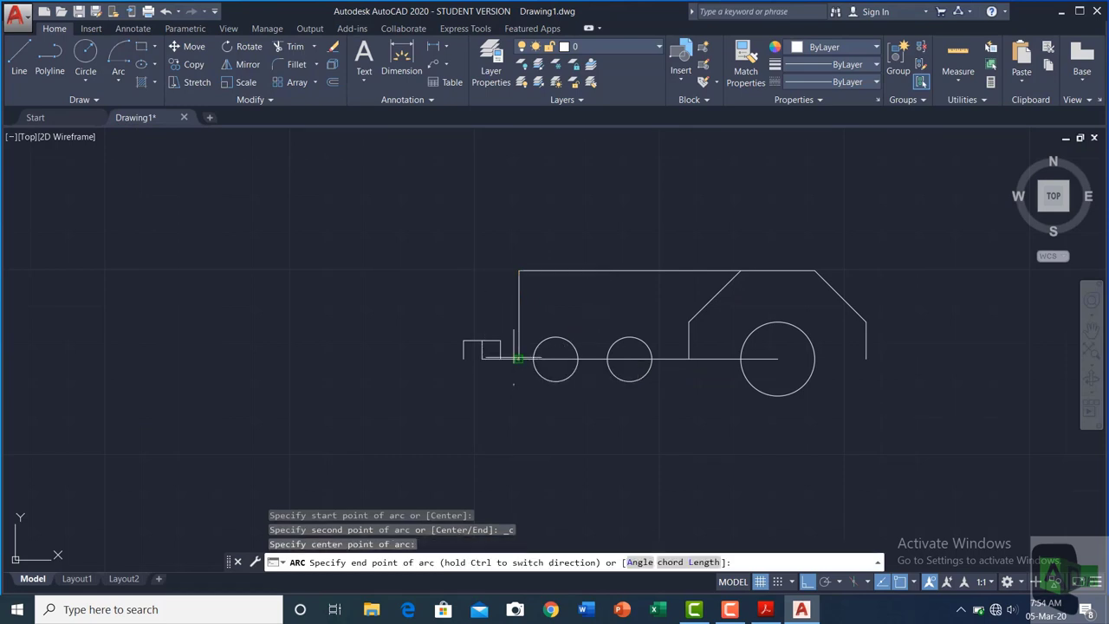
left_click(429, 359)
left_click(428, 358)
key("Escape")
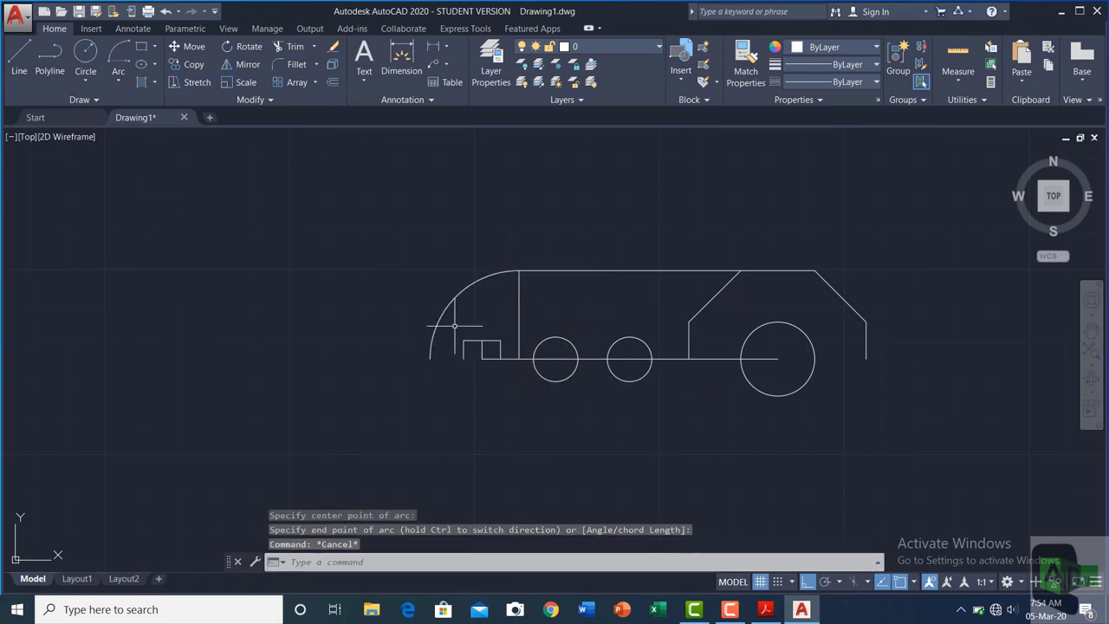
Step: Erase the vertical guide line and the base-line pieces between the circles
left_click(518, 309)
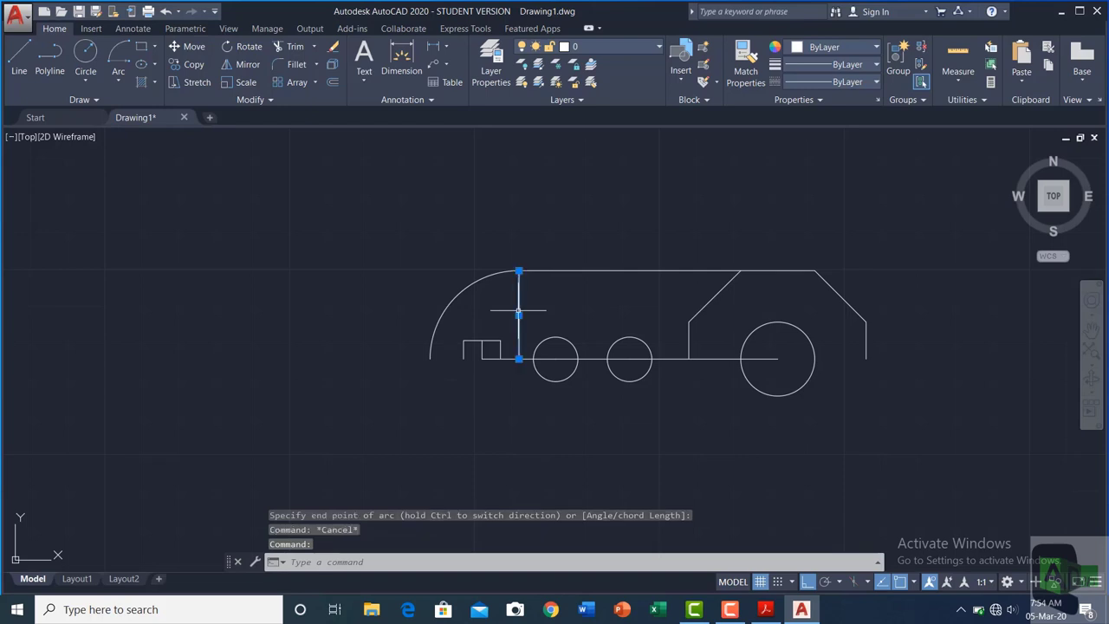
key("Delete")
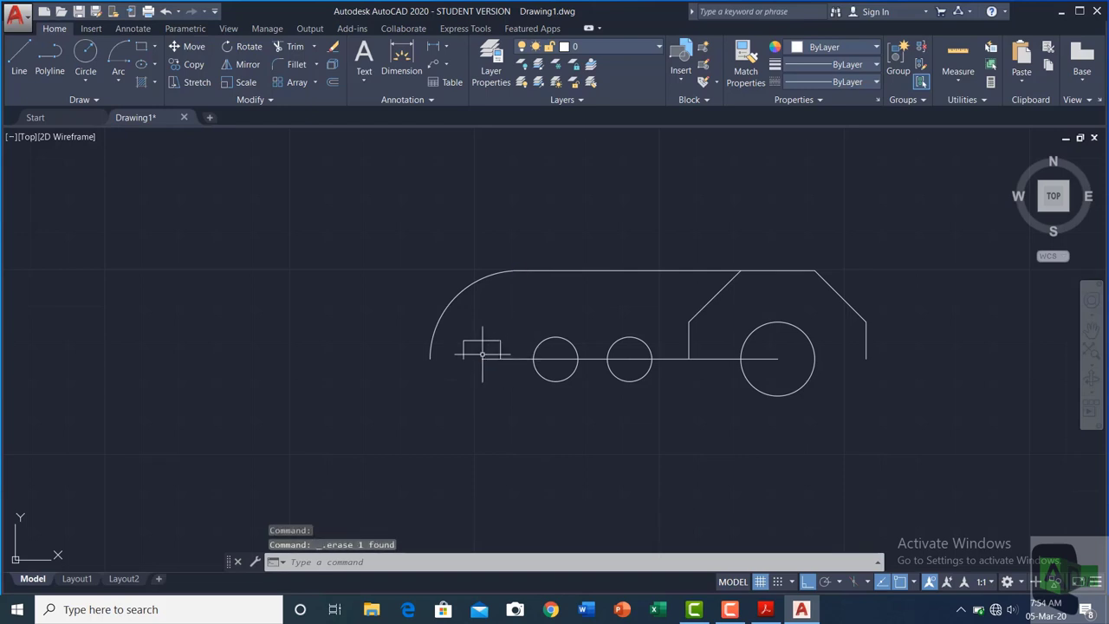
left_click(494, 357)
key("Delete")
left_click(576, 358)
left_click(586, 396)
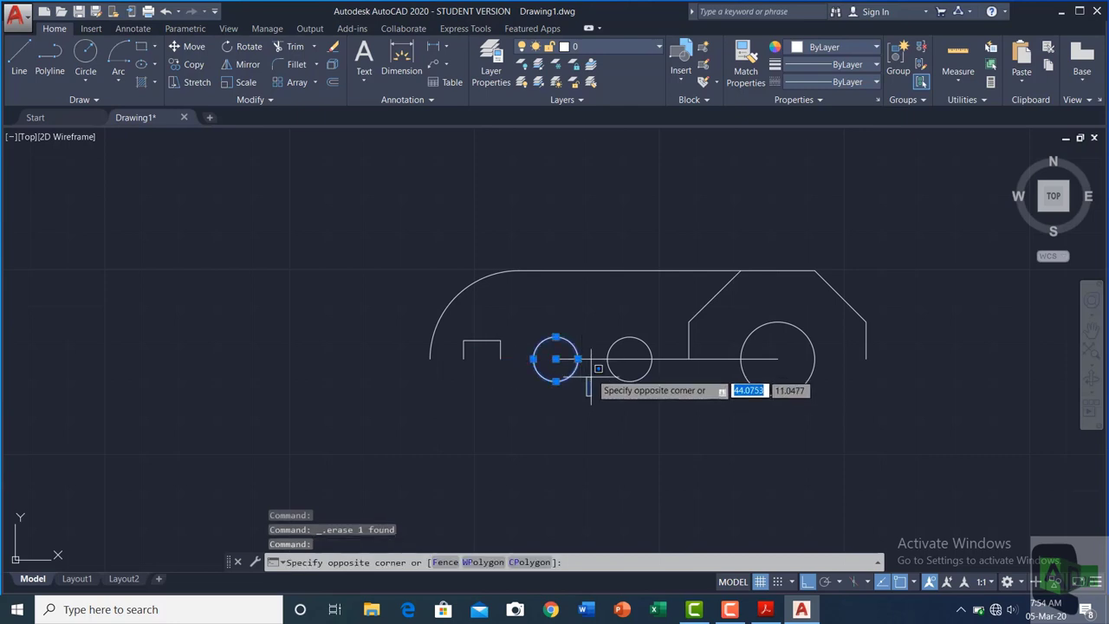
key("Escape")
key("Escape")
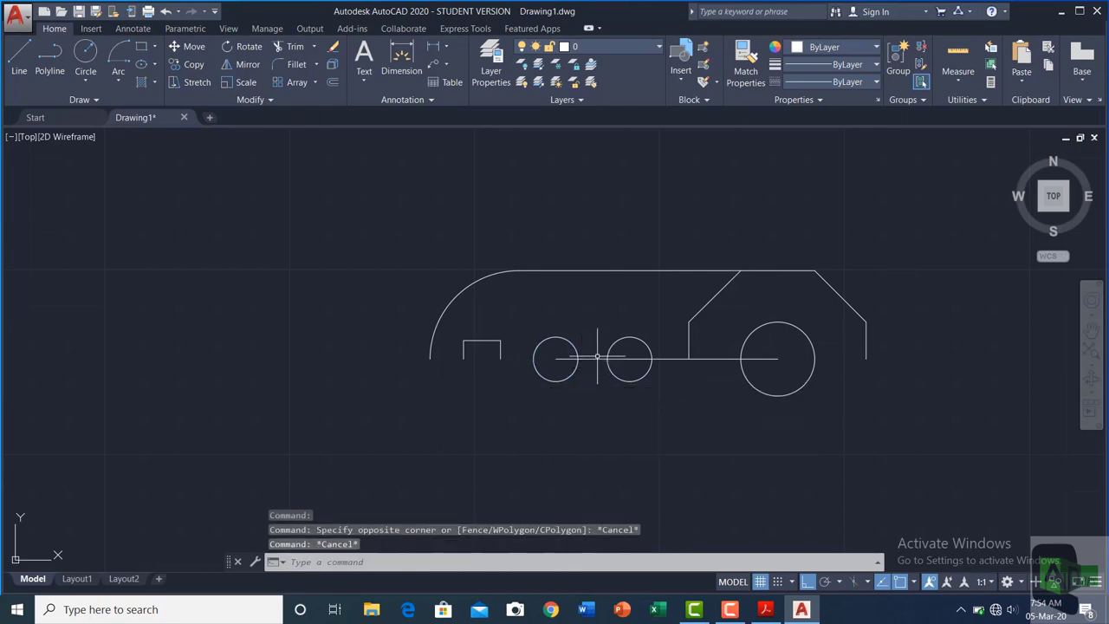
left_click(598, 358)
key("Delete")
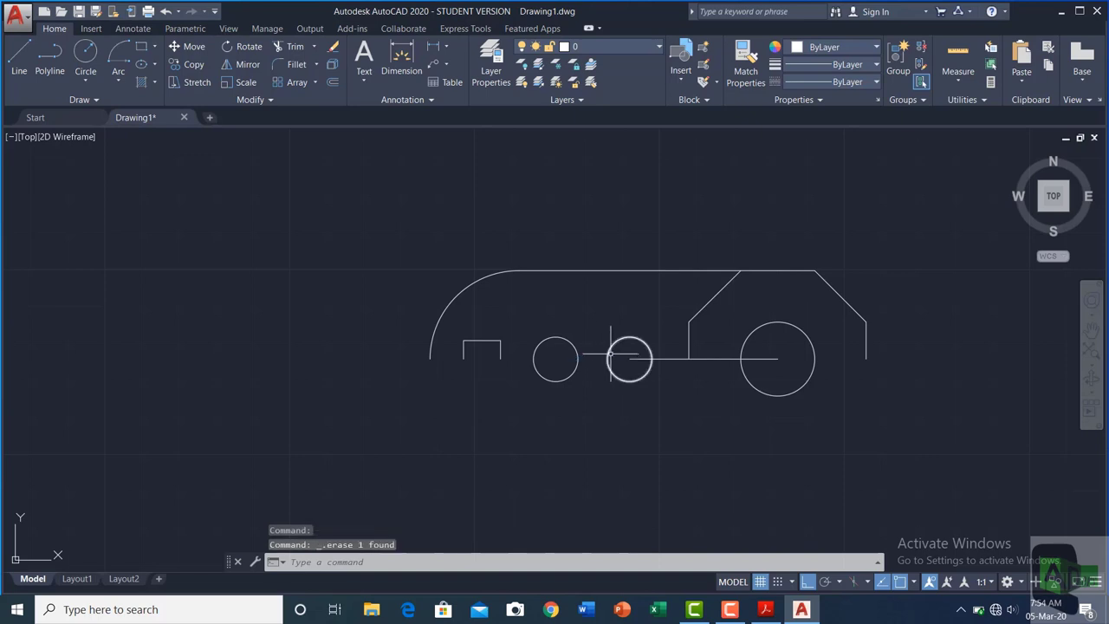
left_click(649, 358)
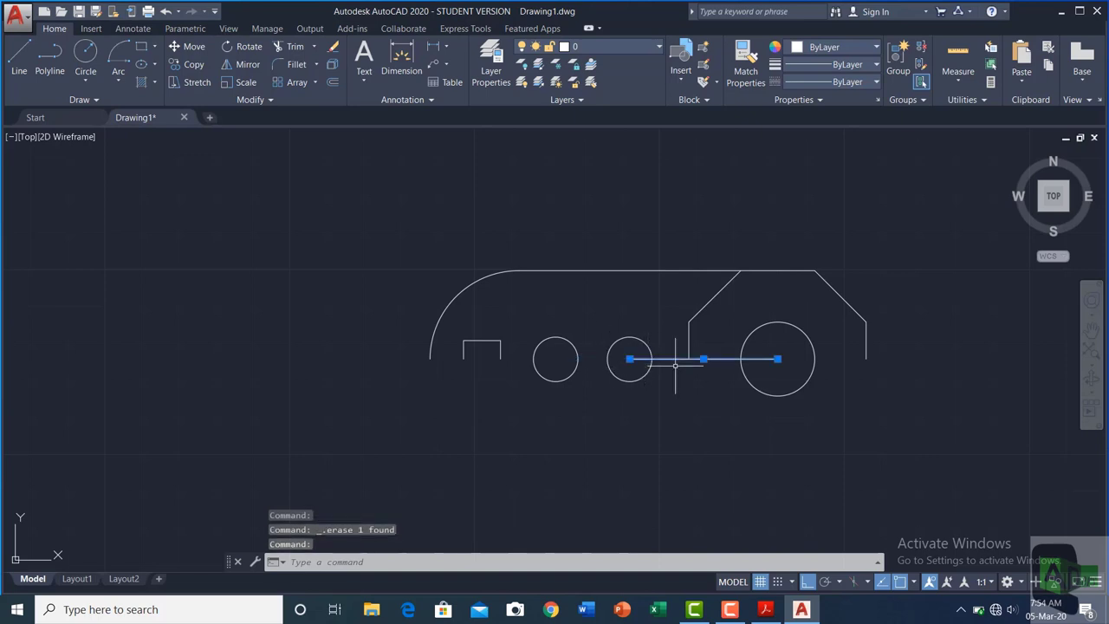
key("Delete")
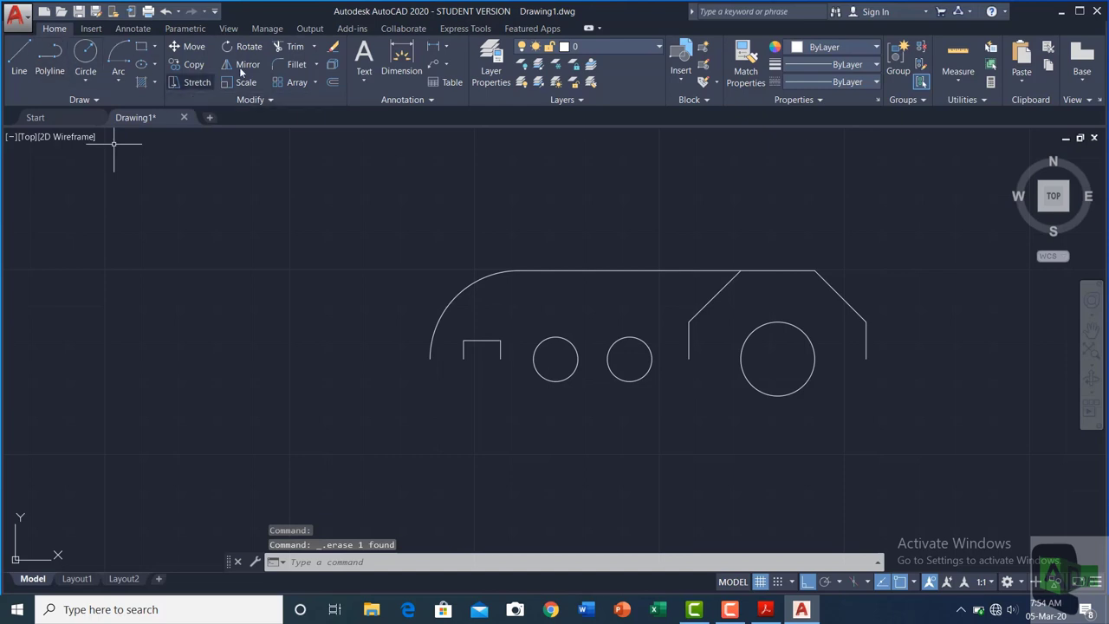
Step: Mirror the top-half arc, roof lines, square and octagon edges across the centreline, keeping originals
left_click(246, 64)
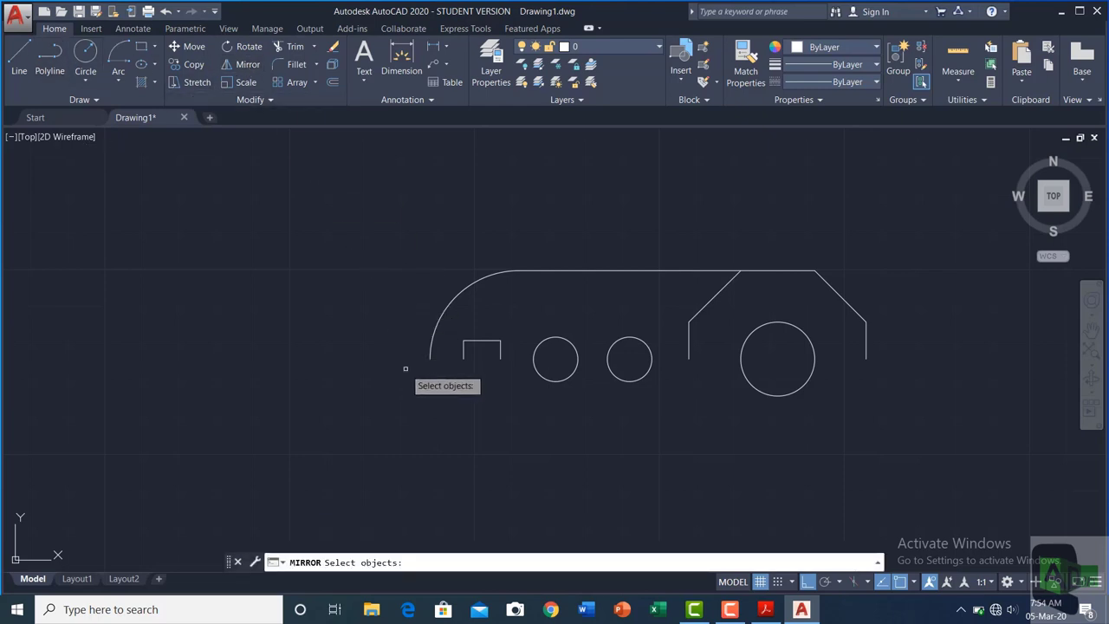
left_click(429, 351)
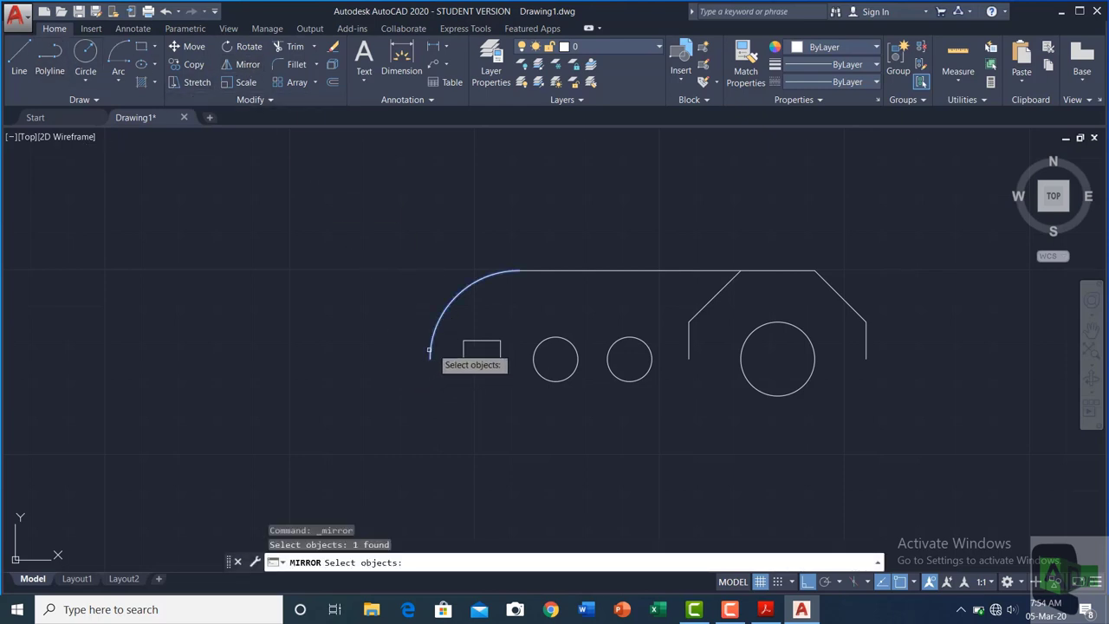
left_click(534, 272)
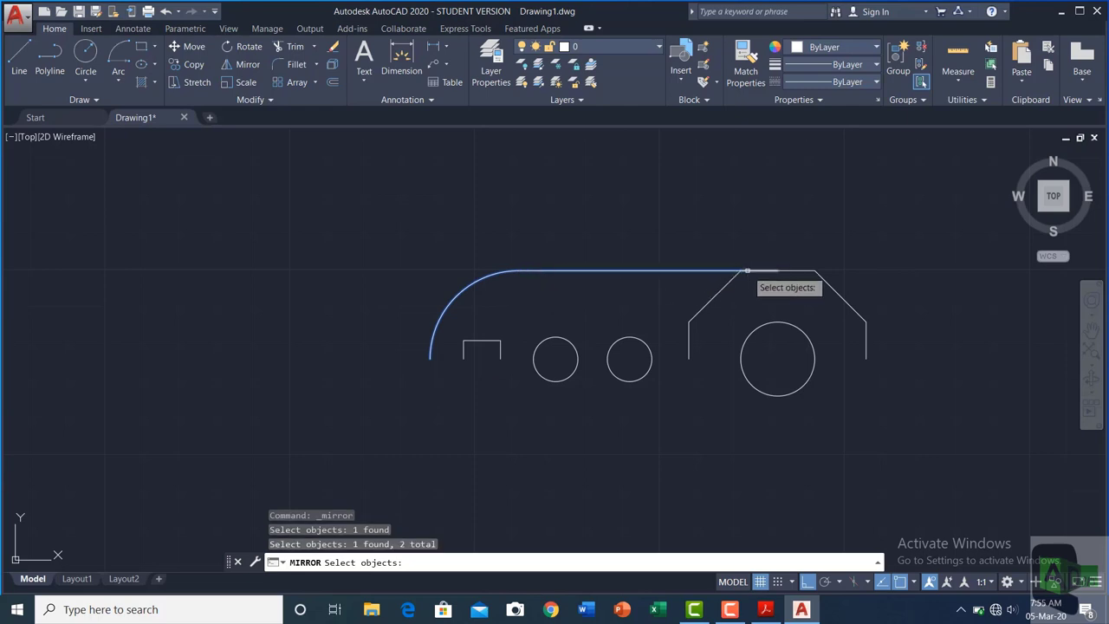
left_click(763, 270)
left_click(792, 272)
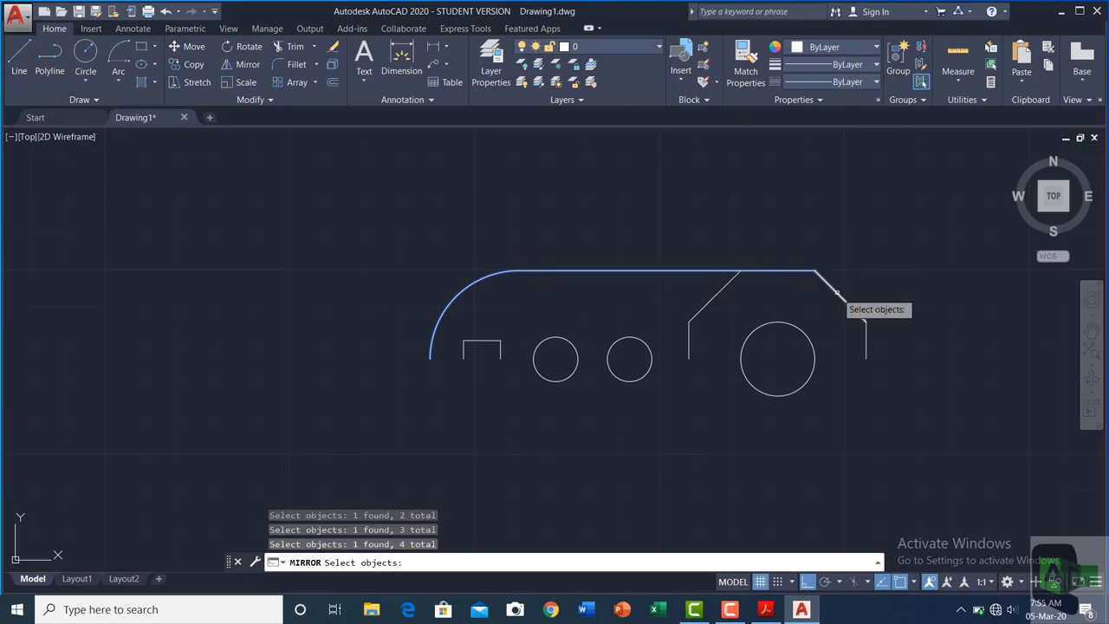
left_click(835, 290)
left_click(867, 344)
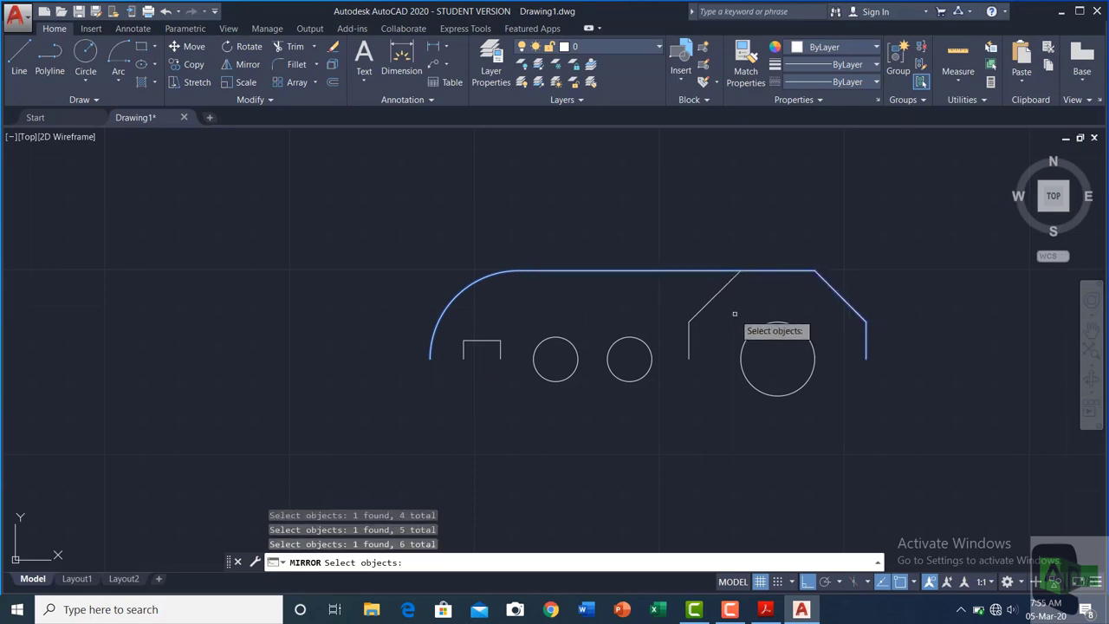
left_click(712, 298)
left_click(689, 351)
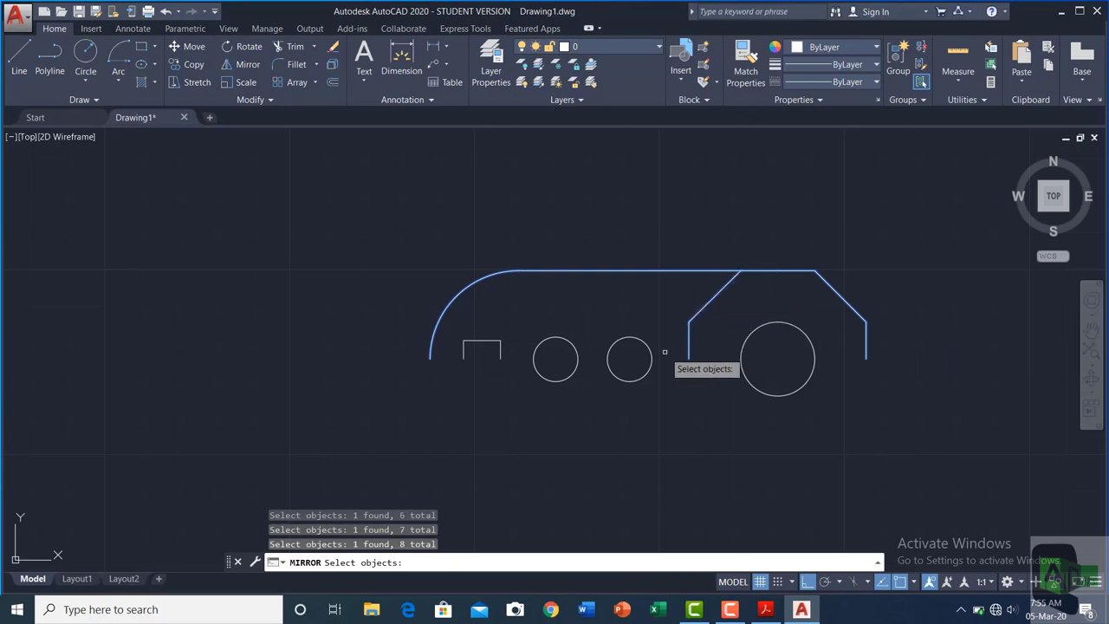
left_click(499, 347)
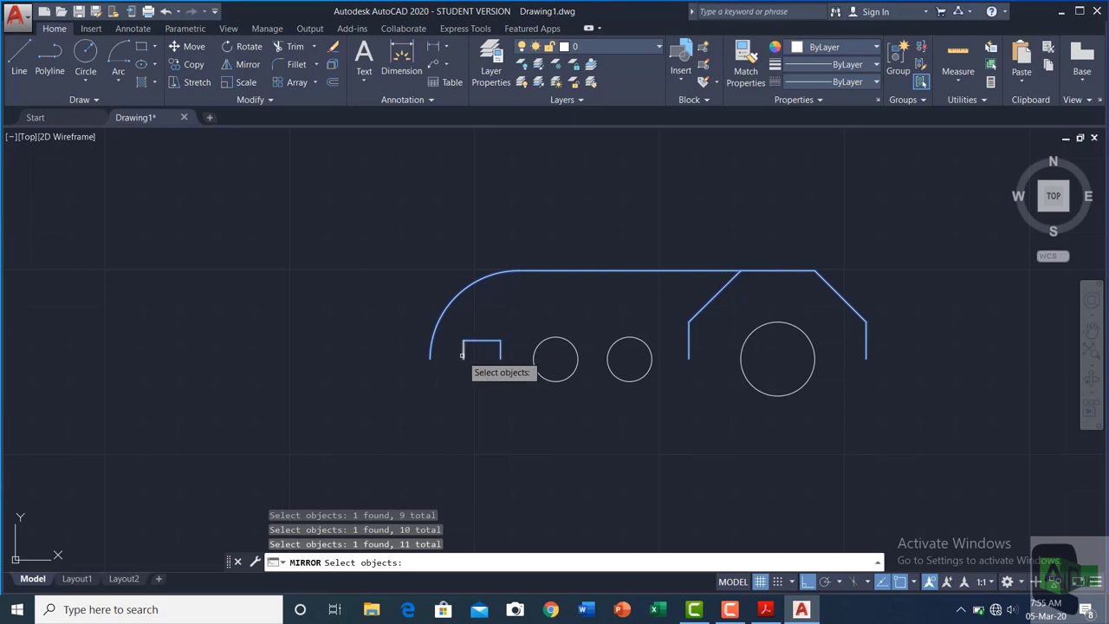
key("Return")
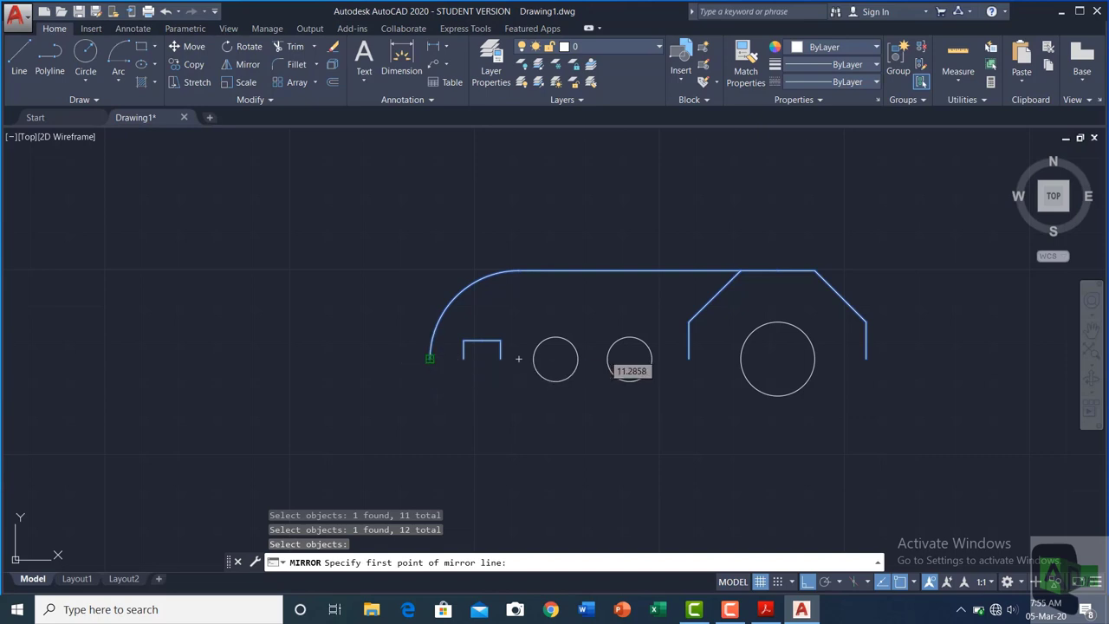
left_click(430, 356)
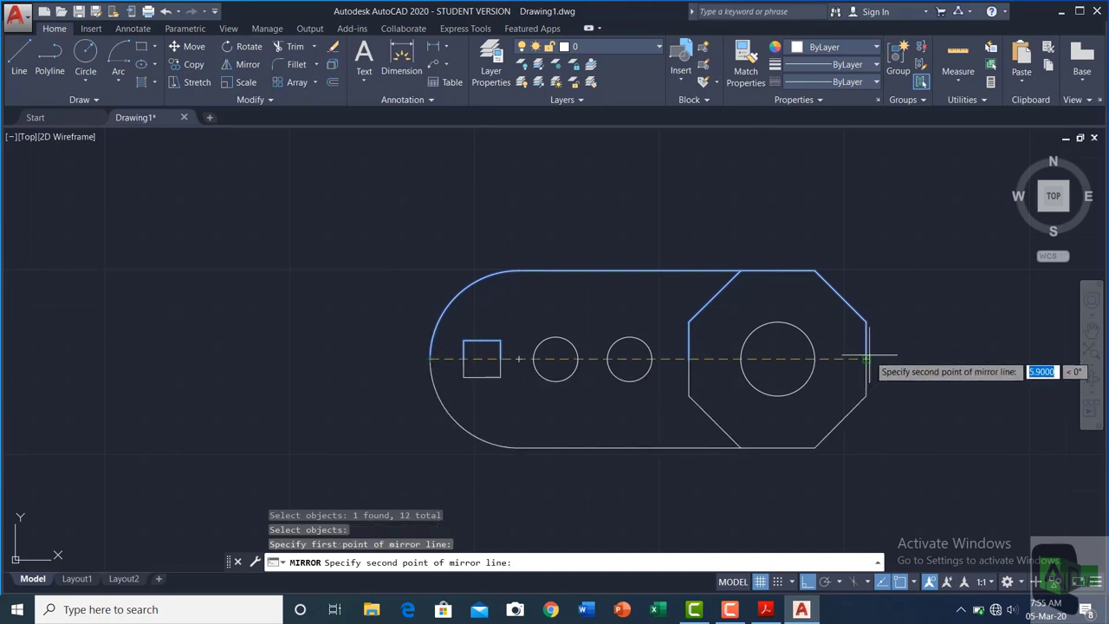
left_click(866, 359)
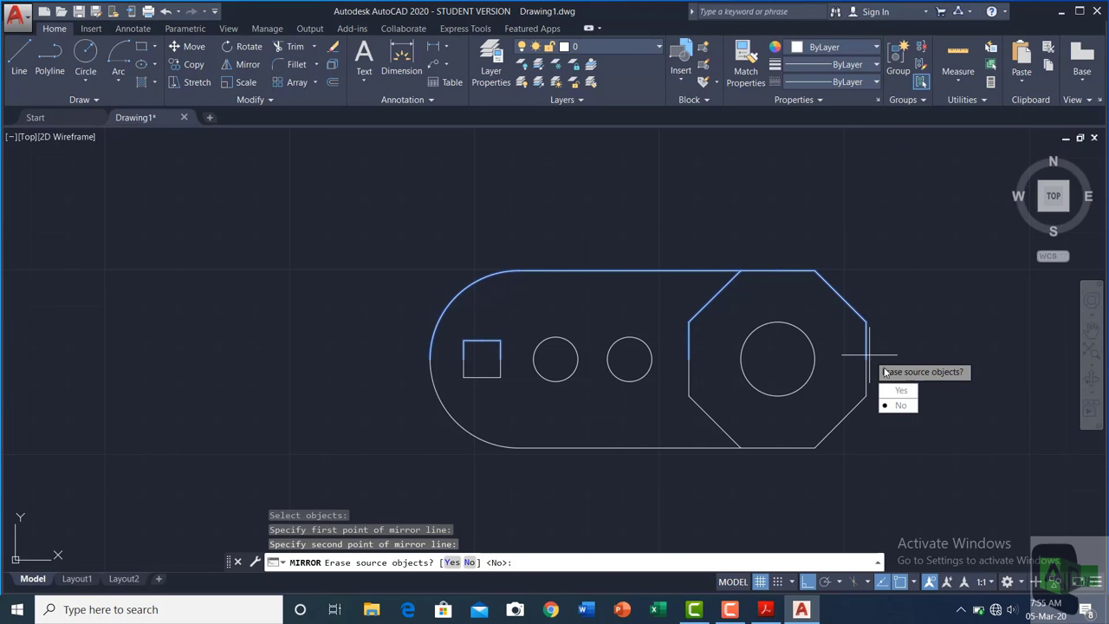
left_click(901, 404)
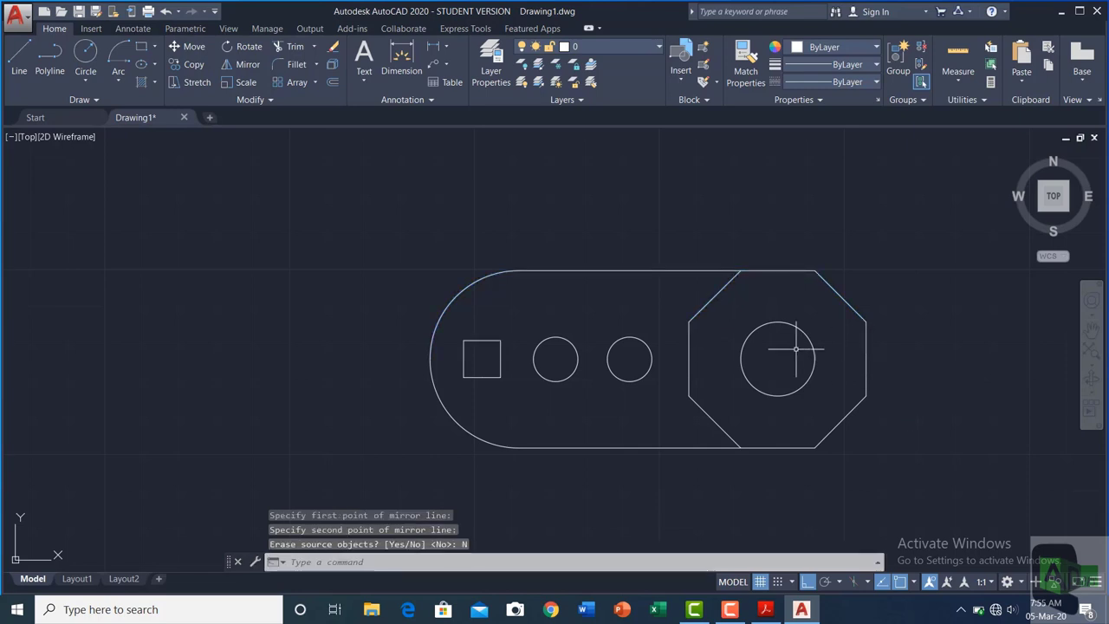
Step: Dimension the octagon's top edge at 1.0000
left_click(129, 29)
left_click(245, 70)
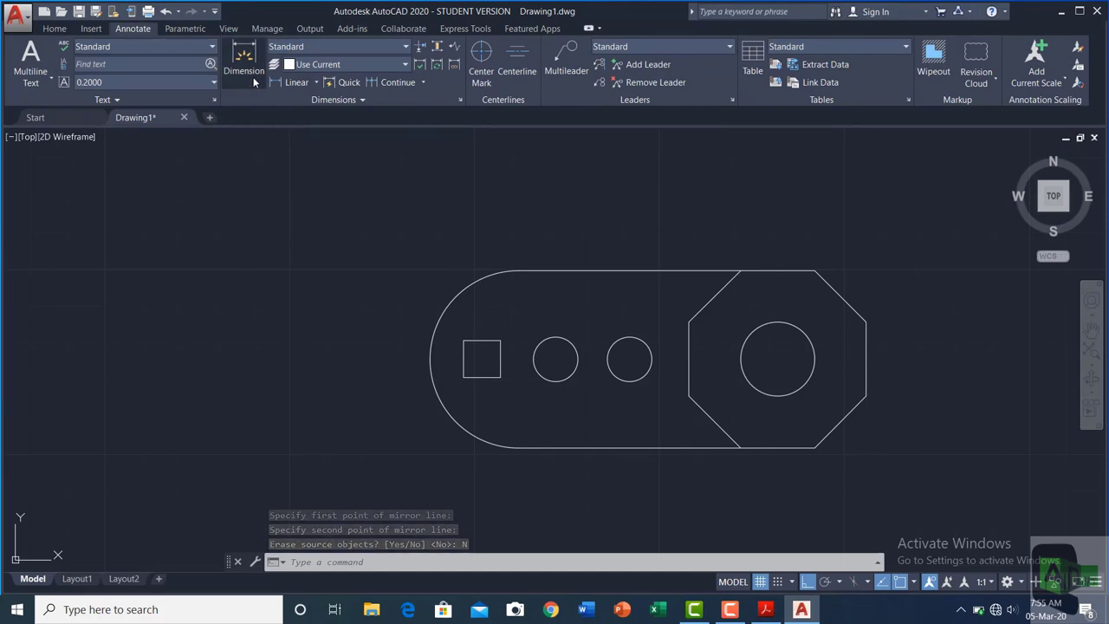
left_click(737, 247)
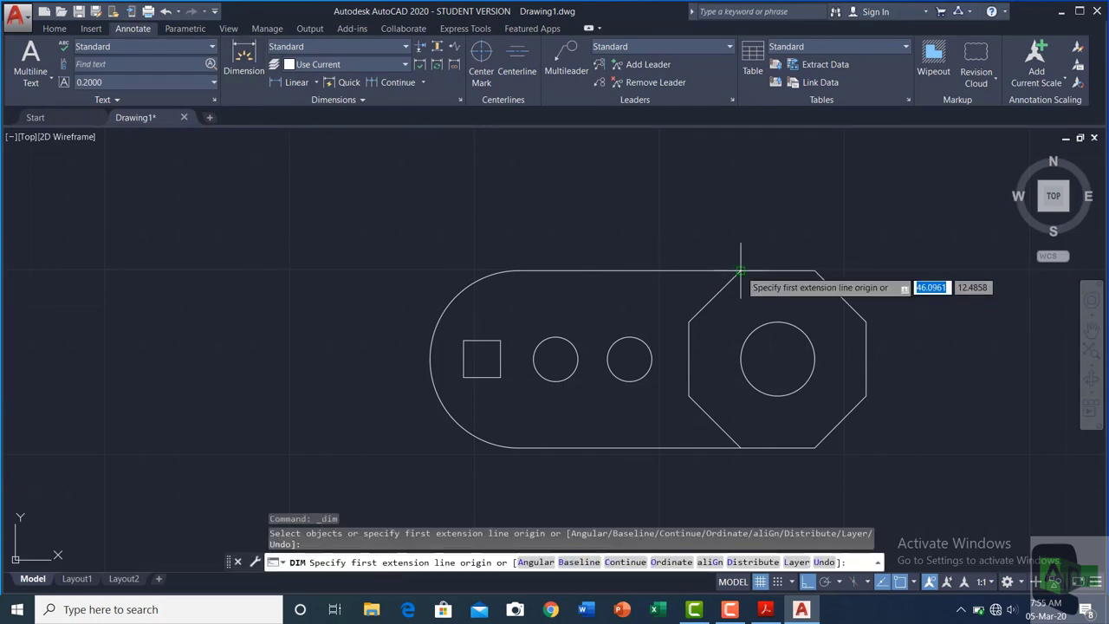
left_click(815, 271)
left_click(792, 230)
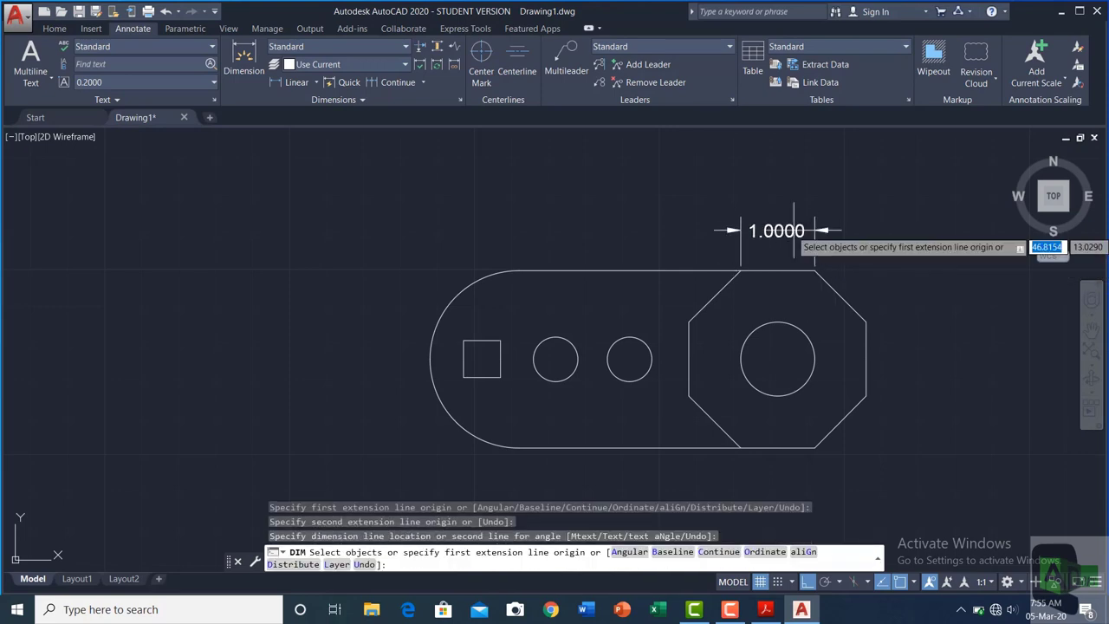
key("Escape")
Step: Add a vertical 1.0000 dimension on the octagon's right side
left_click(243, 65)
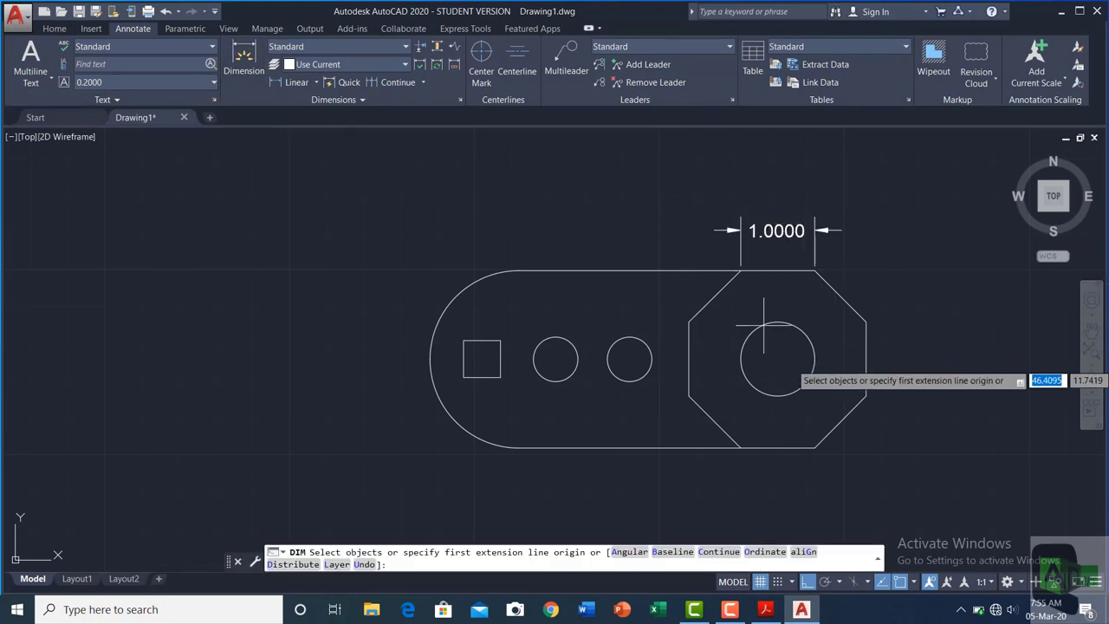
left_click(863, 322)
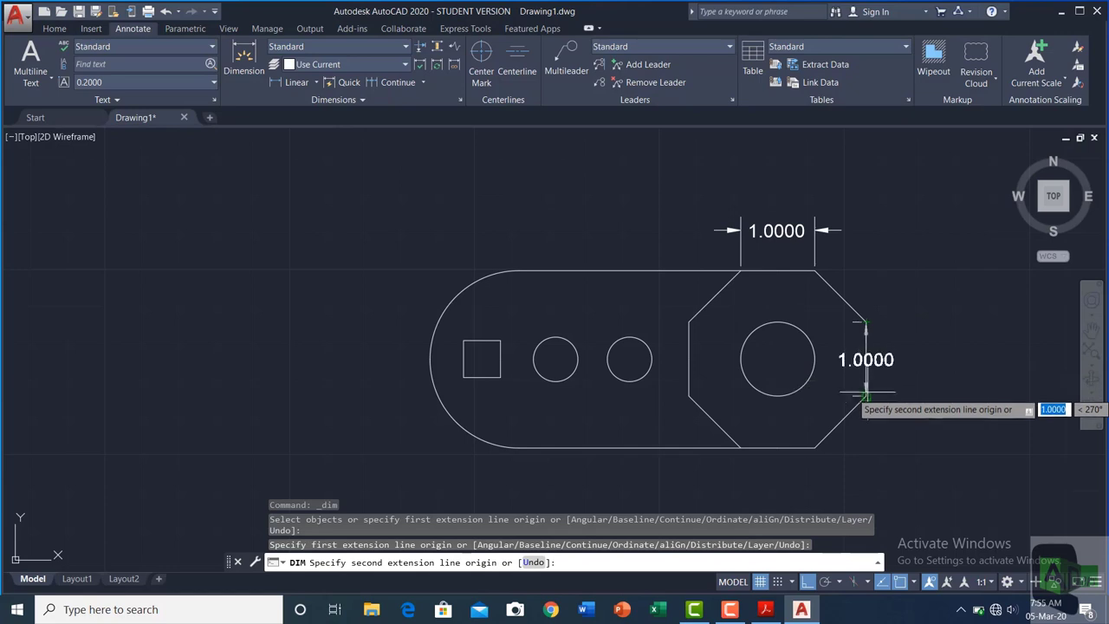
left_click(864, 396)
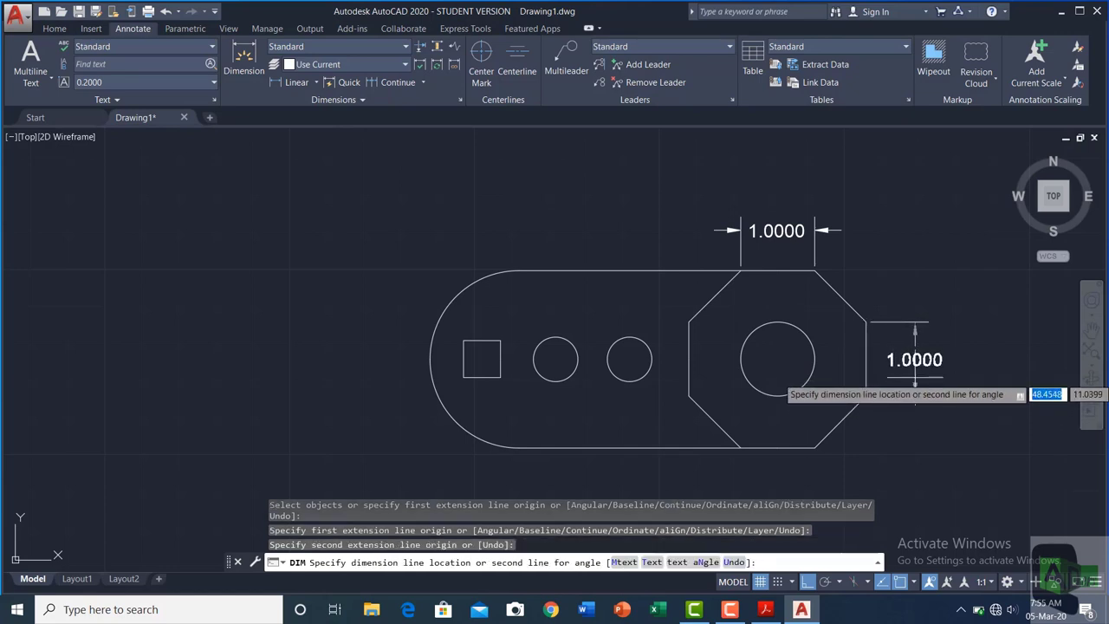
left_click(926, 385)
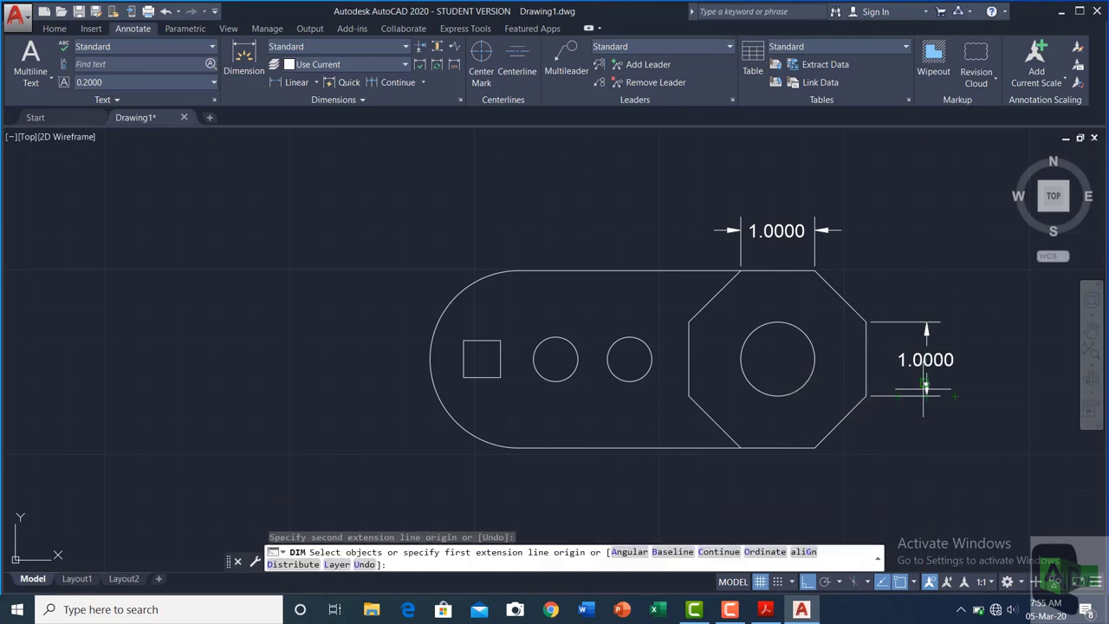
key("Return")
Step: Add the 2.4000 overall height dimension on the plate's right side
left_click(243, 61)
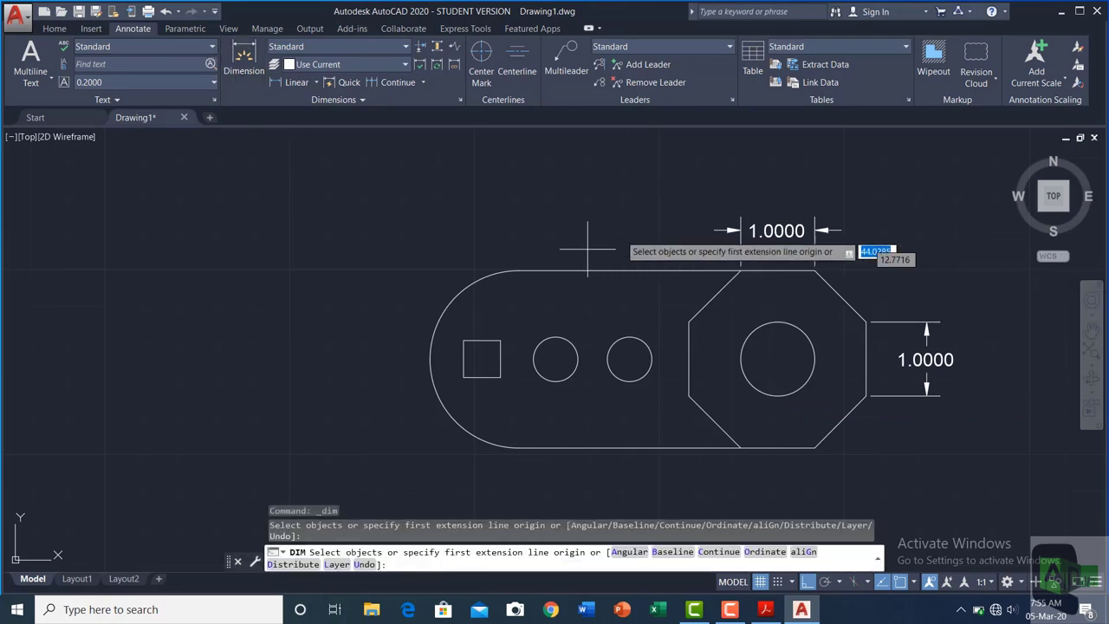
key("Return")
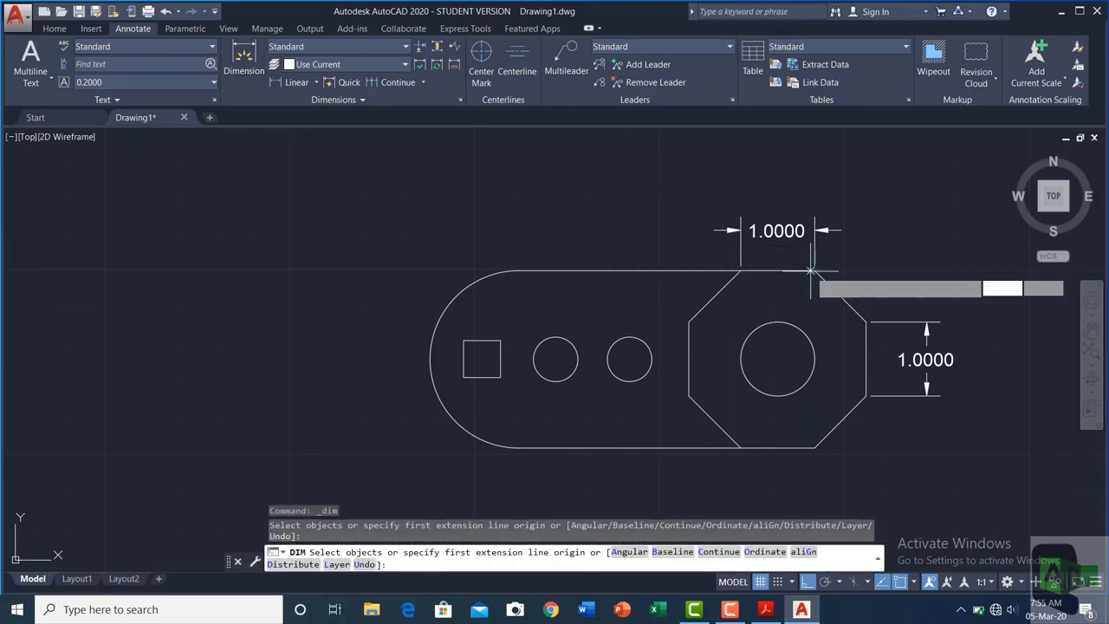
left_click(815, 271)
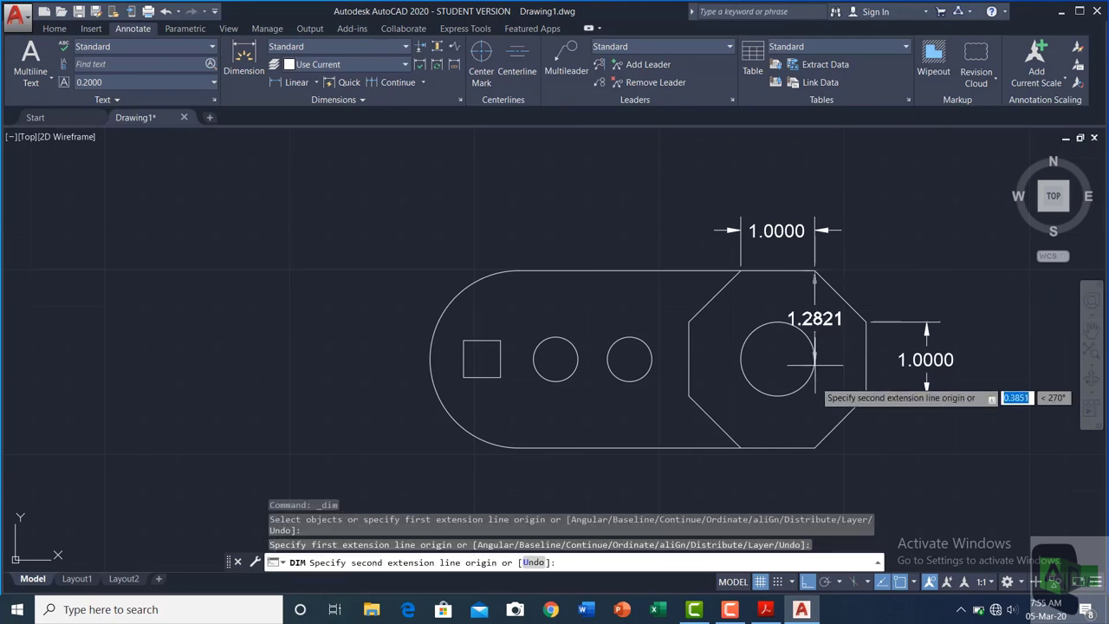
left_click(814, 448)
left_click(1002, 438)
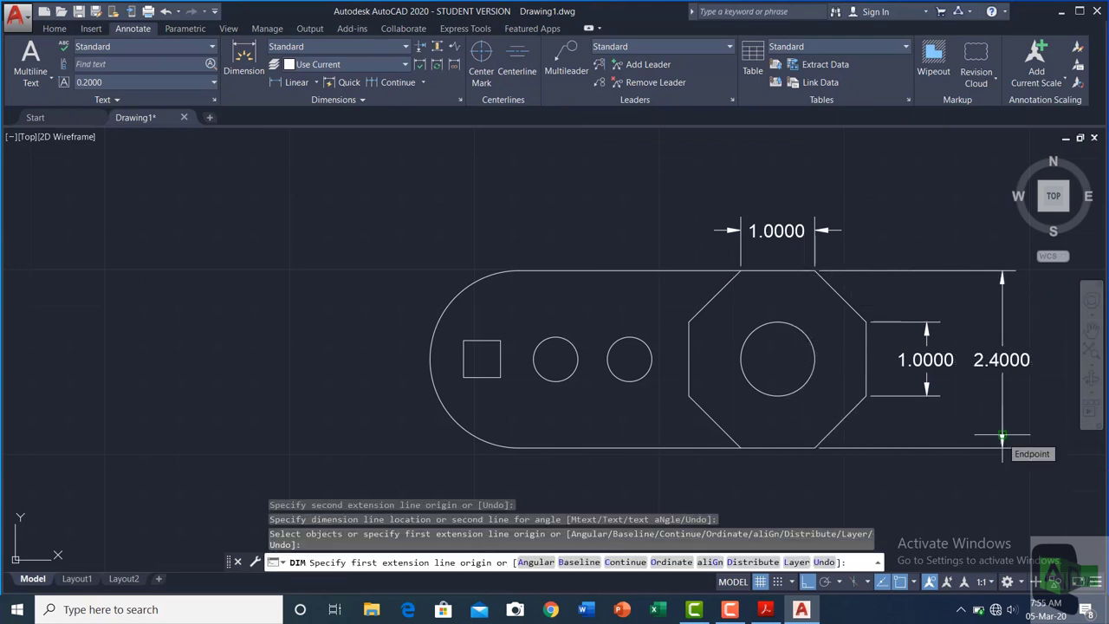
key("Return")
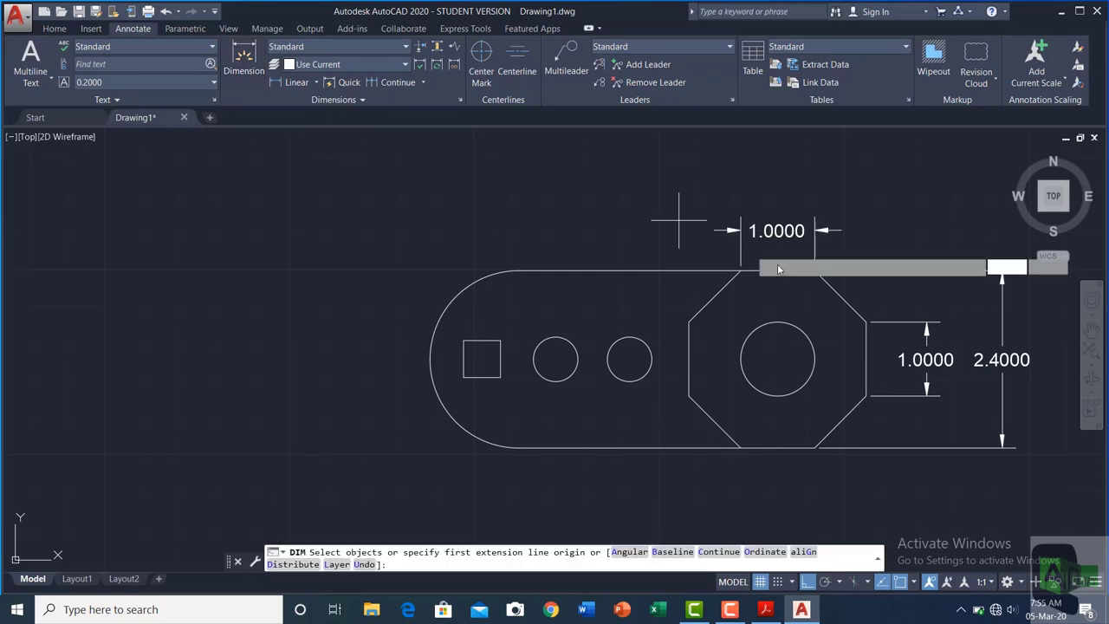
Step: Add the 3.0000 dimension along the top from the octagon corner to the arc
type("c")
key("Return")
key("Return")
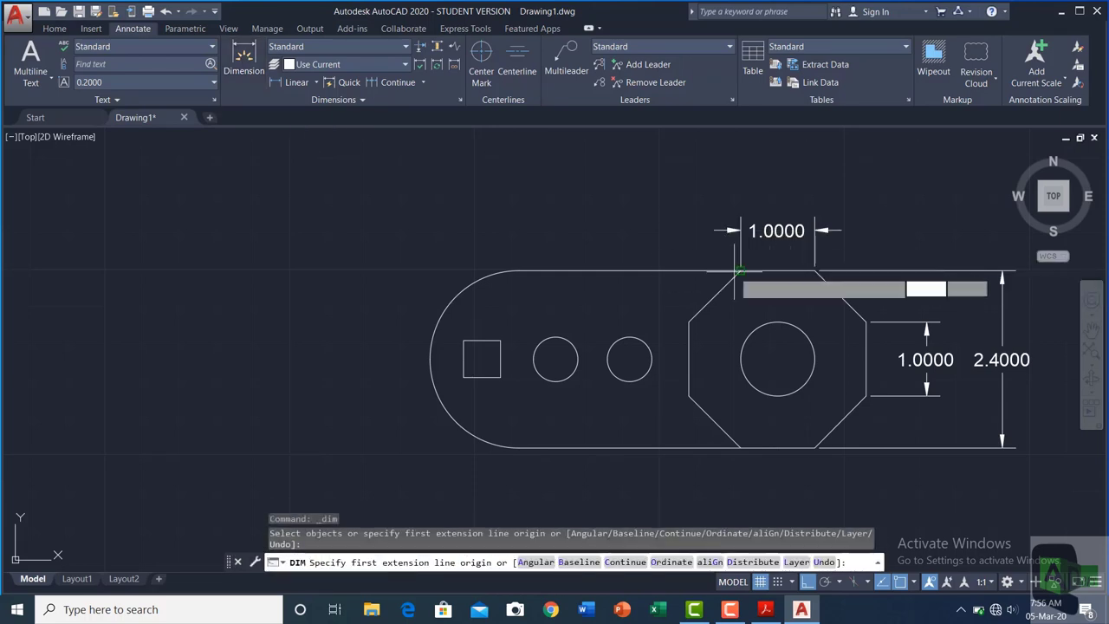
left_click(739, 268)
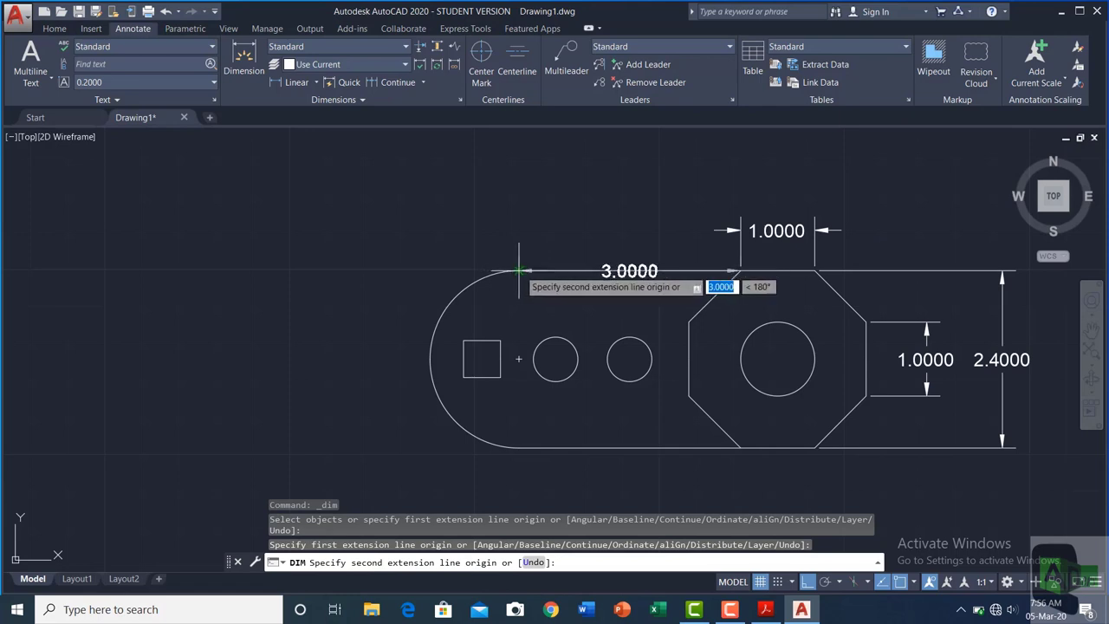
left_click(519, 271)
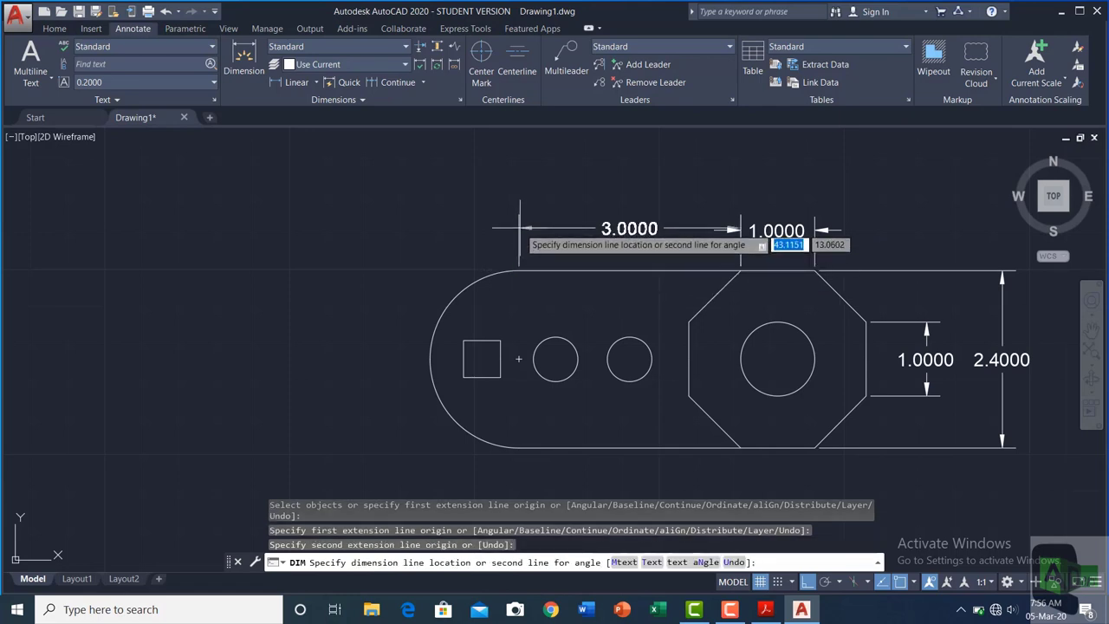
left_click(520, 229)
key("Return")
Step: Dimension the square's width and height at 0.5000 each
left_click(246, 73)
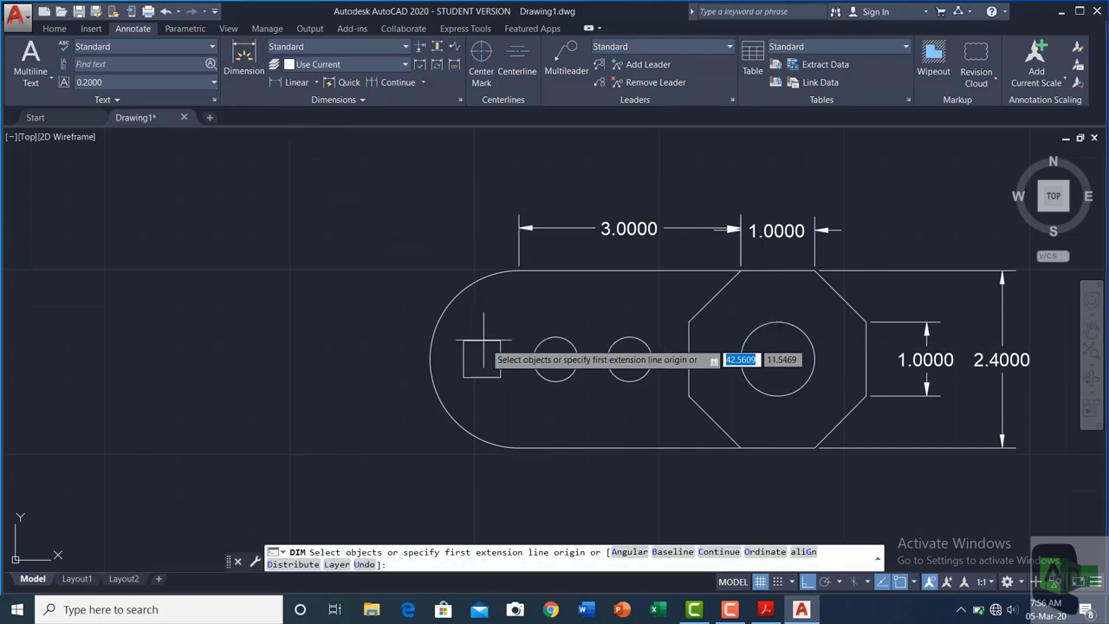
left_click(500, 340)
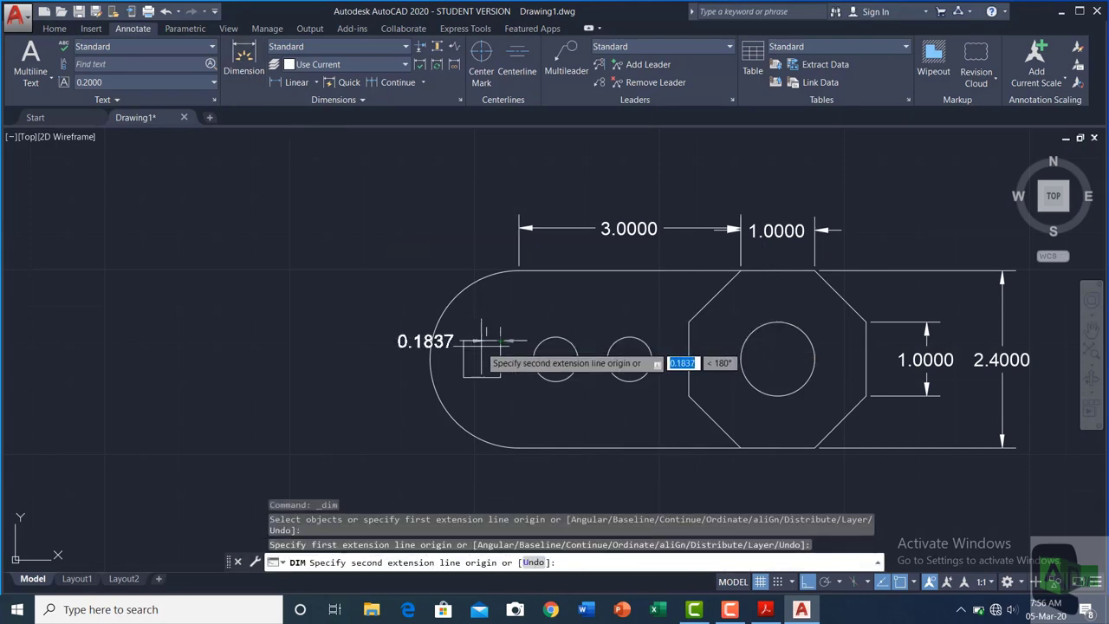
left_click(464, 341)
left_click(462, 319)
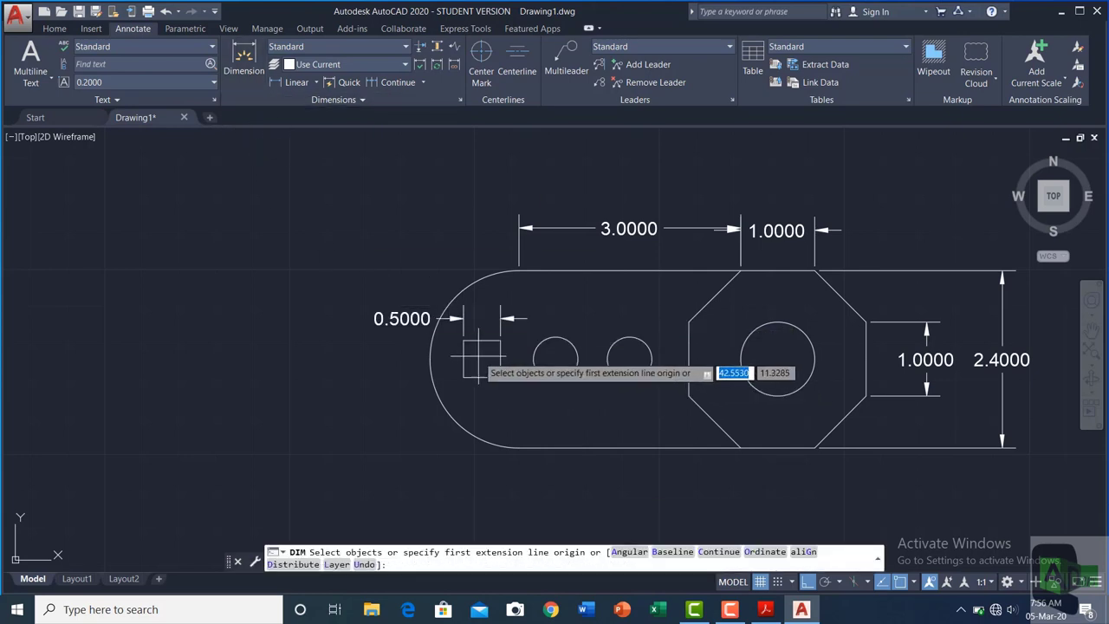
left_click(464, 341)
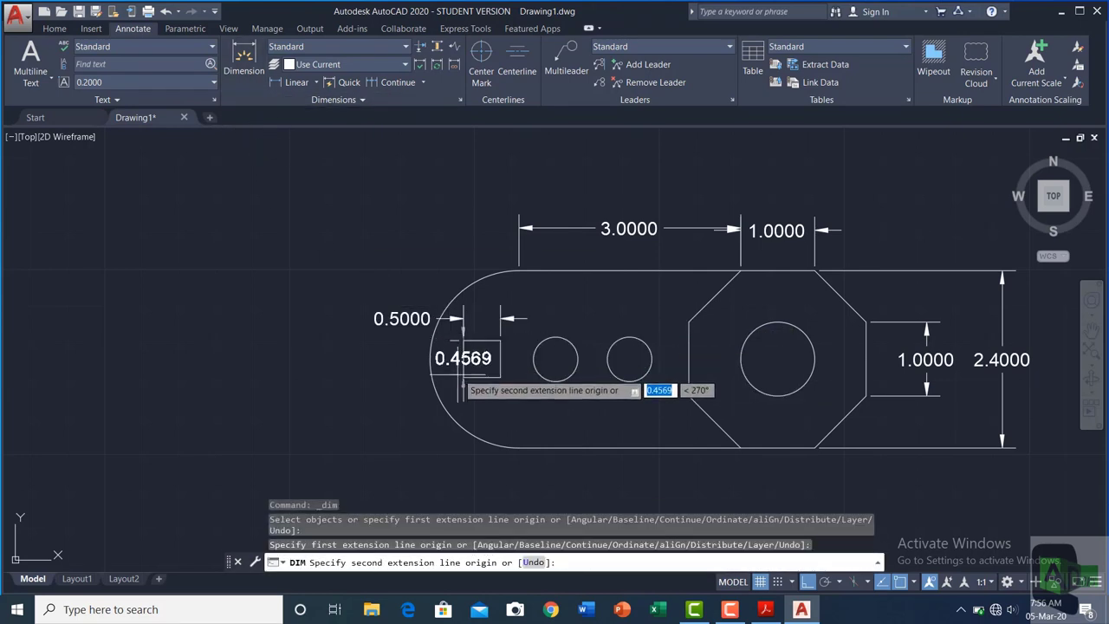
left_click(464, 378)
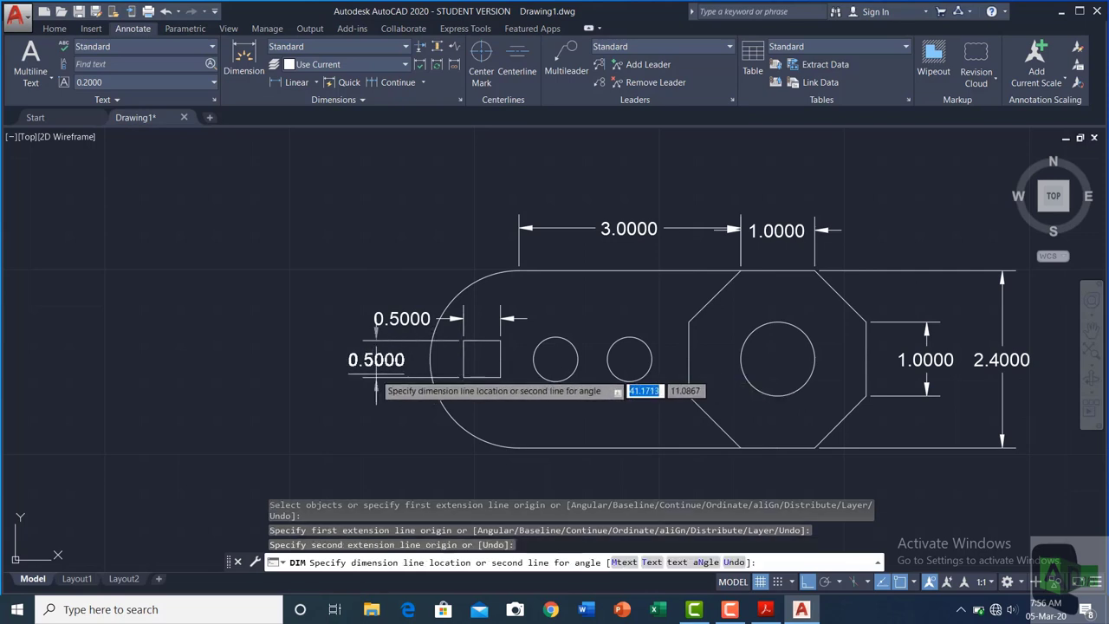
left_click(376, 389)
type("c")
key("Return")
key("Escape")
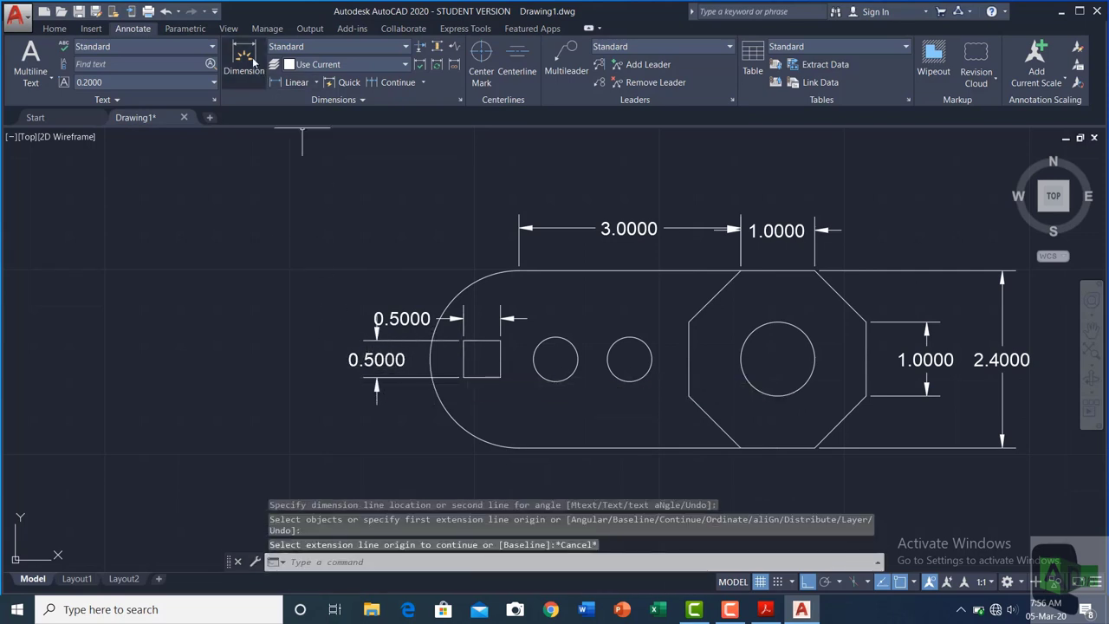
left_click(251, 61)
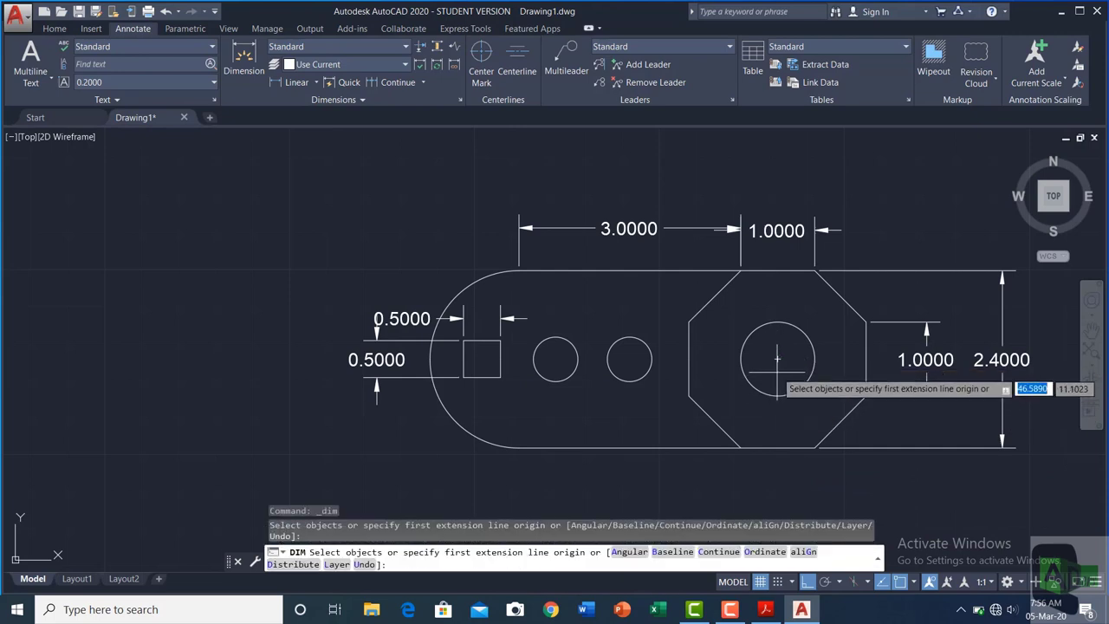
Step: Dimension 2.0000 between the large and middle circle centres, then chain 1.0000 and 1.0000 leftward
left_click(778, 357)
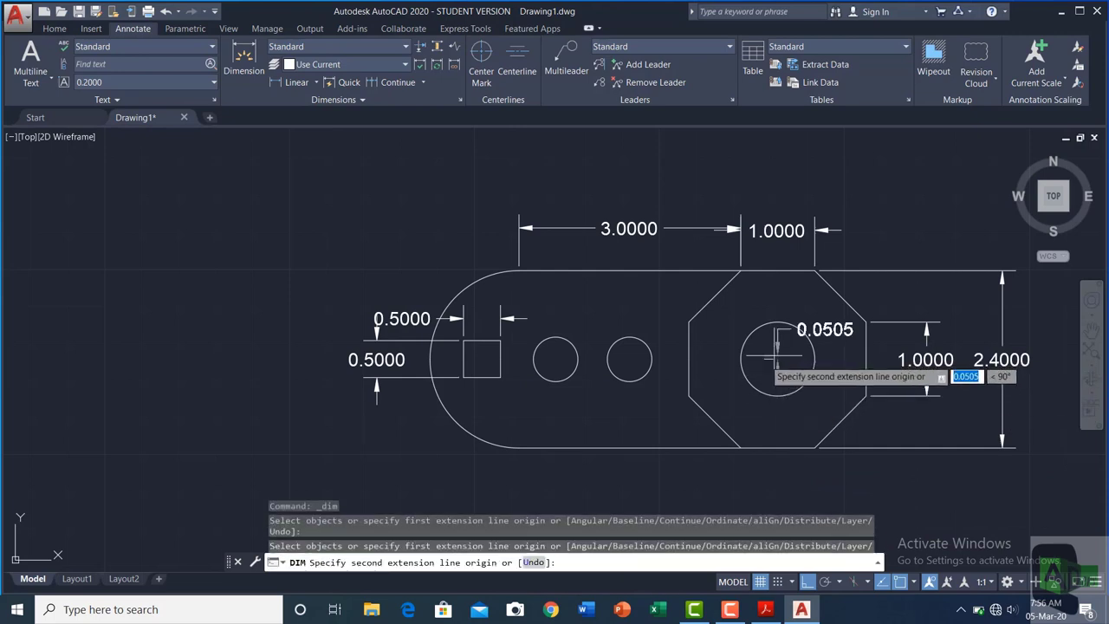
left_click(630, 358)
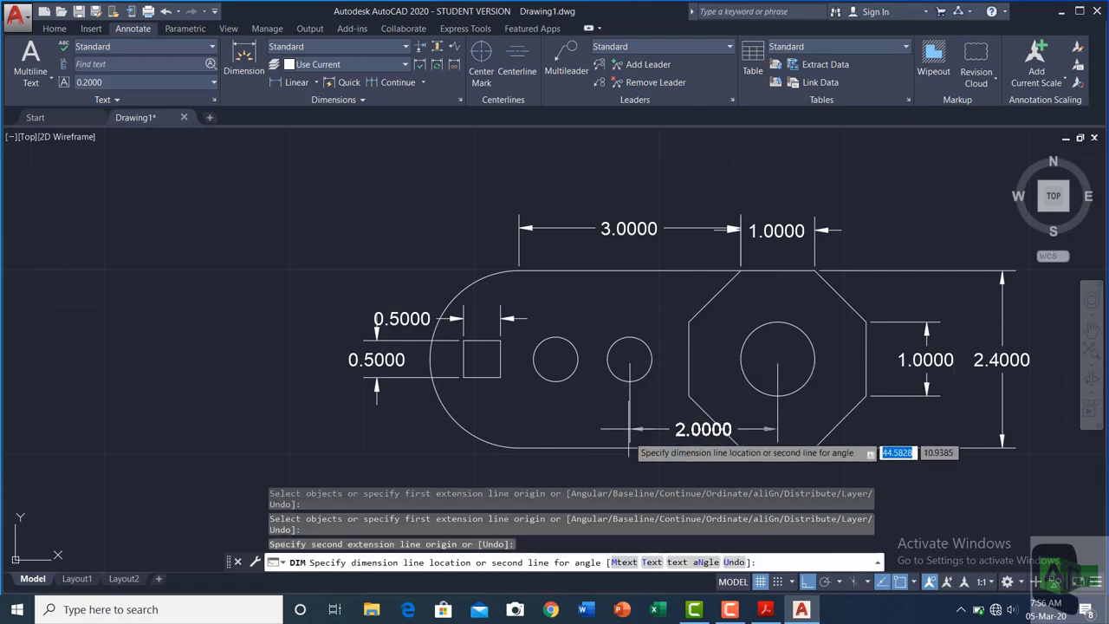
left_click(631, 468)
key("Return")
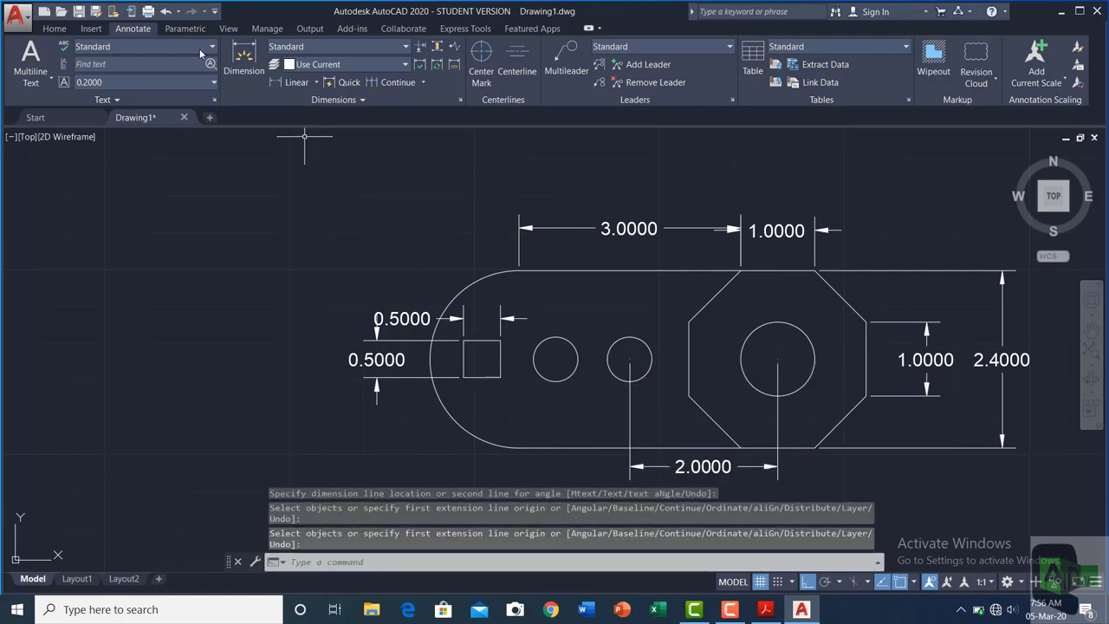
left_click(255, 68)
type("c")
key("Return")
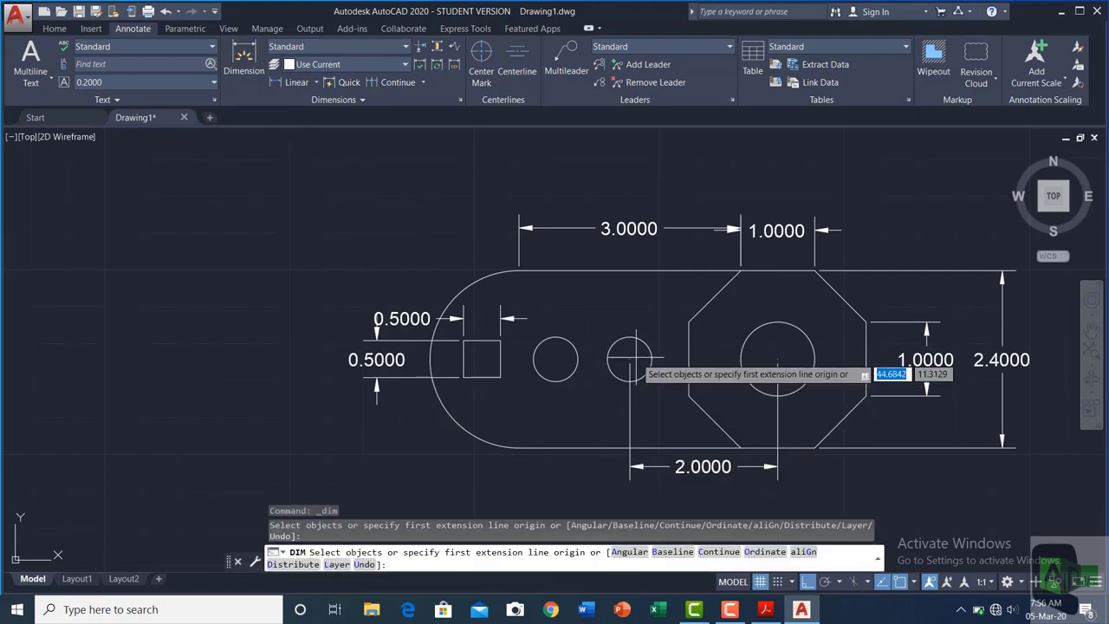
left_click(630, 361)
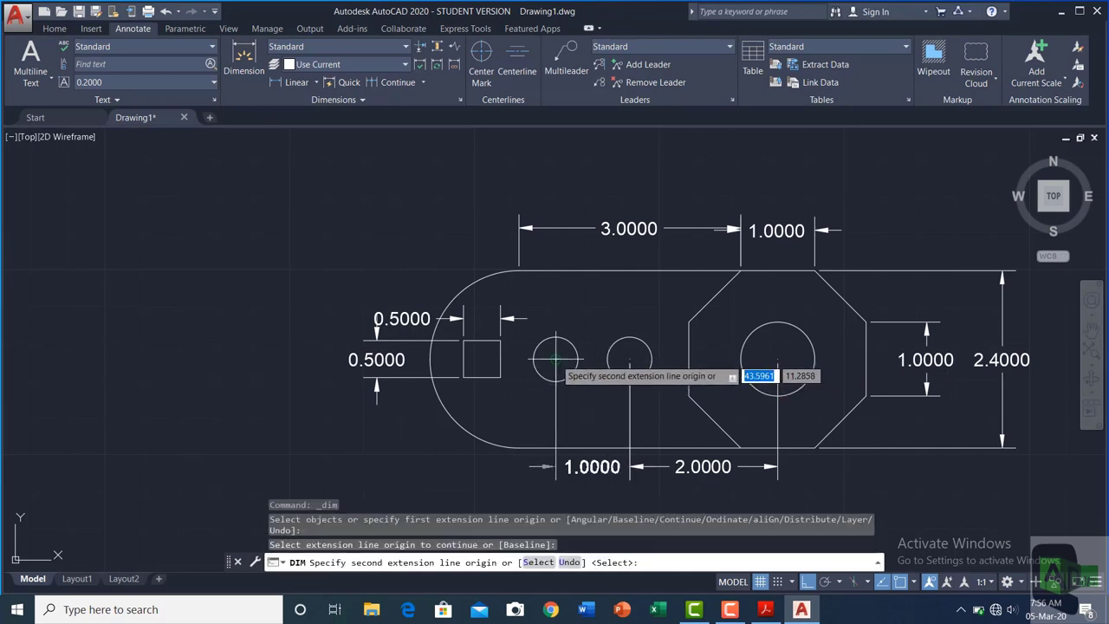
left_click(555, 358)
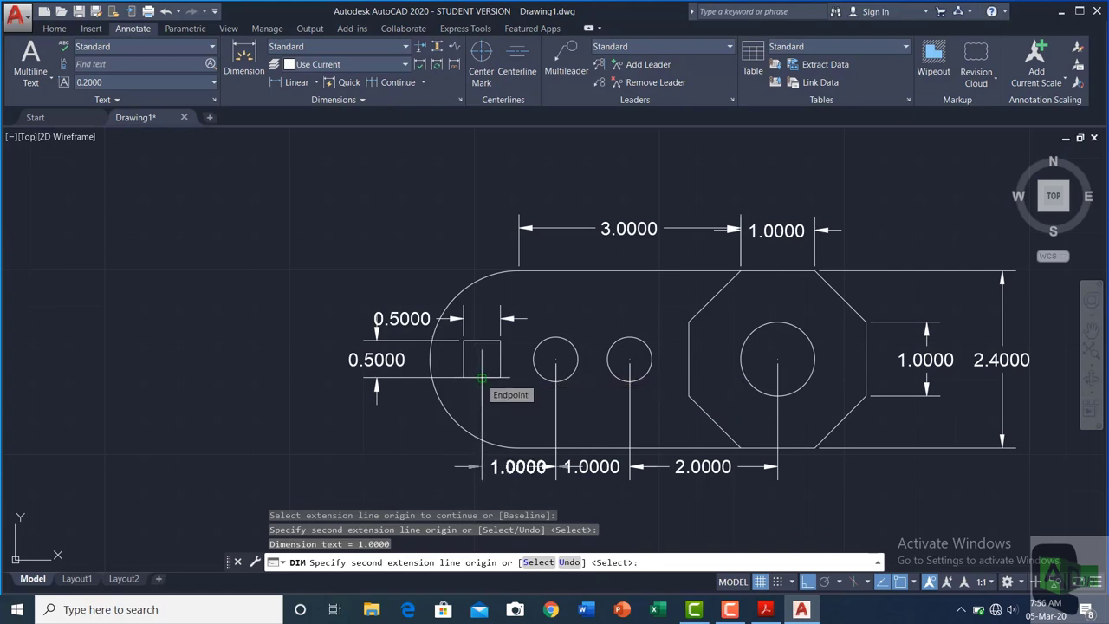
left_click(482, 377)
key("Escape")
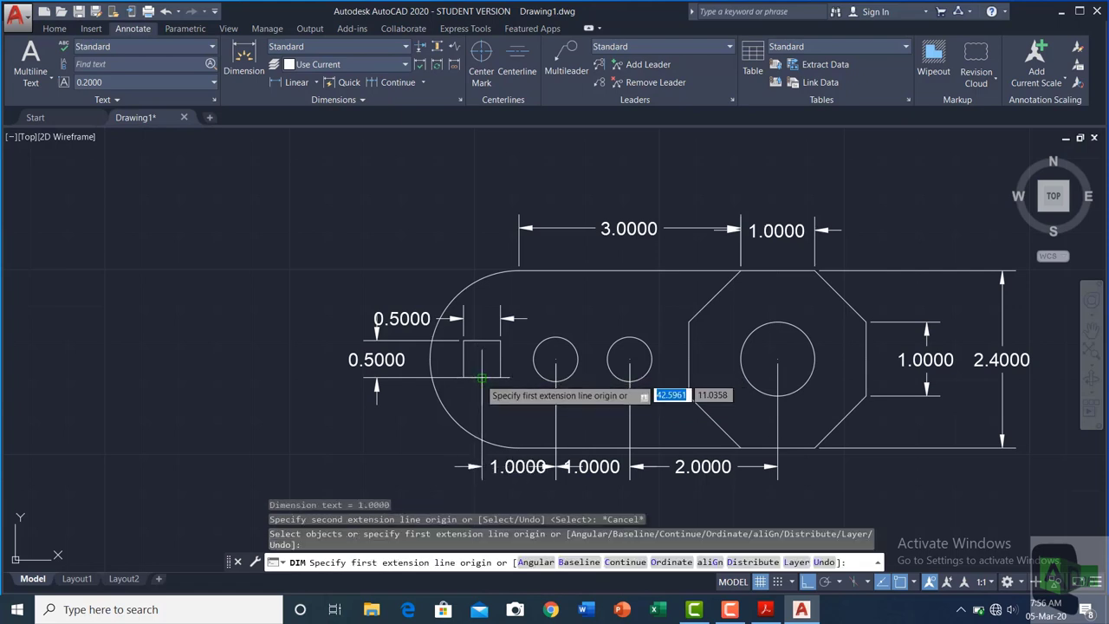
left_click(251, 74)
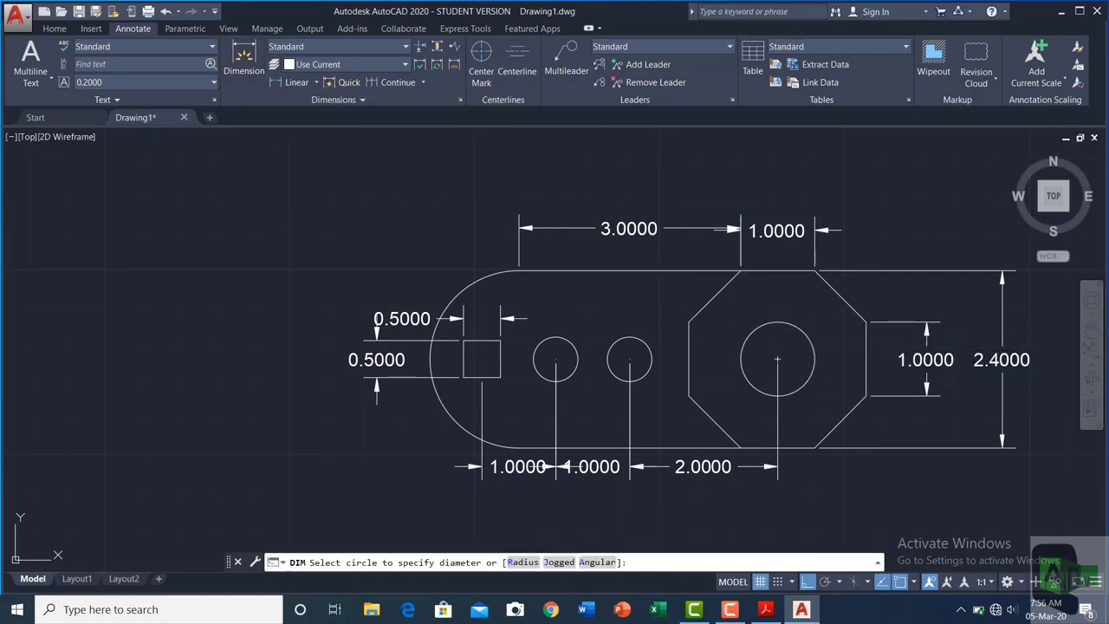
Step: Label the large circle Ø1.0000 and the rounded left end R1.2000
left_click(798, 327)
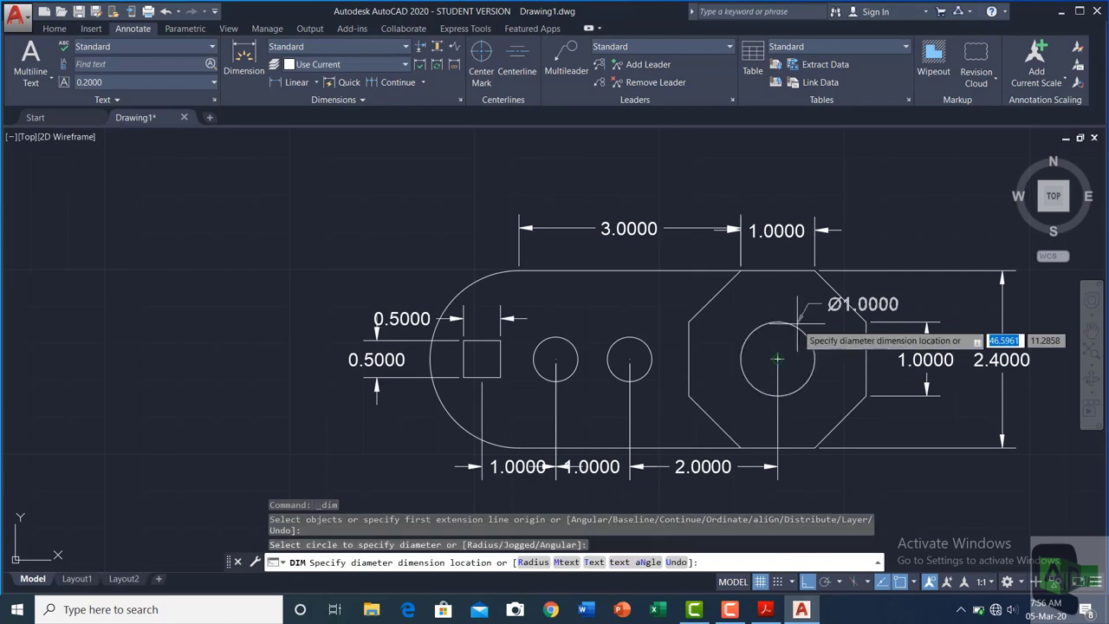
left_click(801, 318)
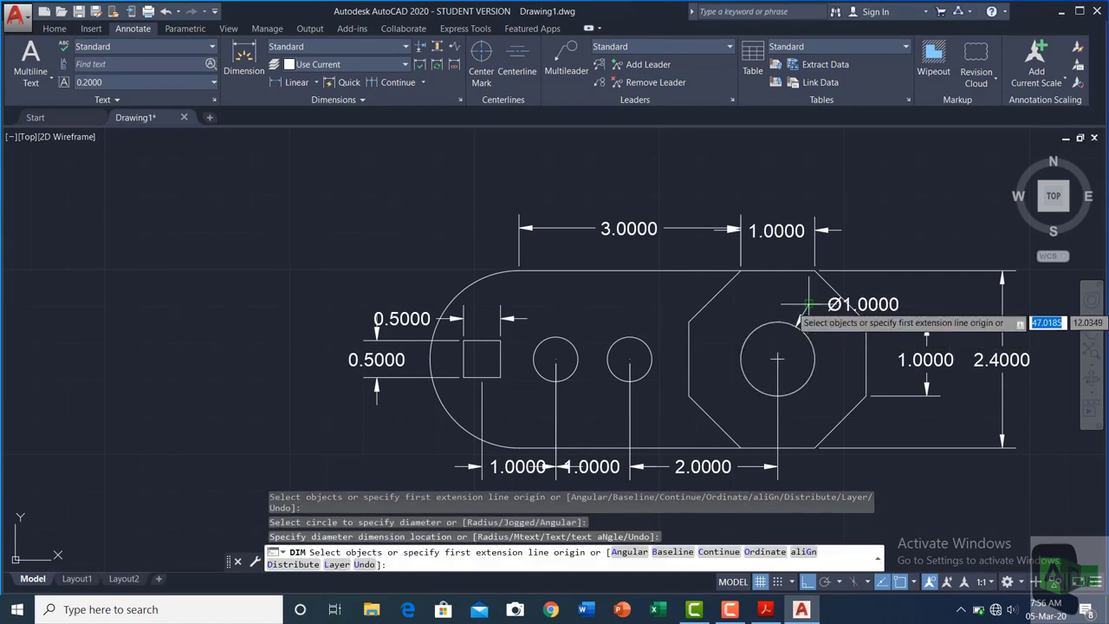
left_click(246, 59)
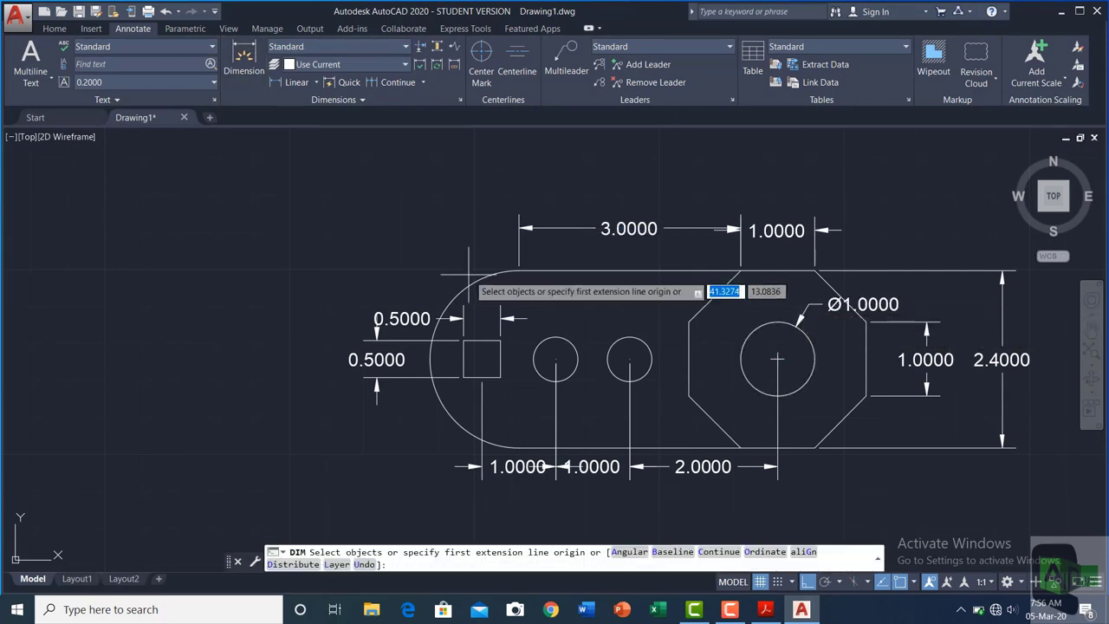
left_click(518, 271)
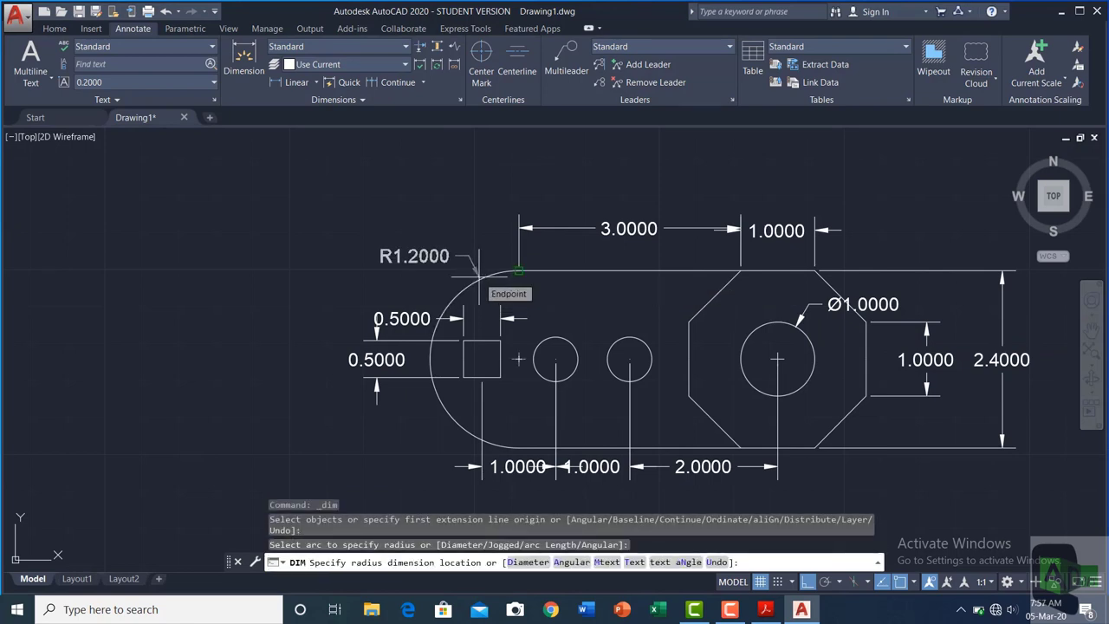
key("Escape")
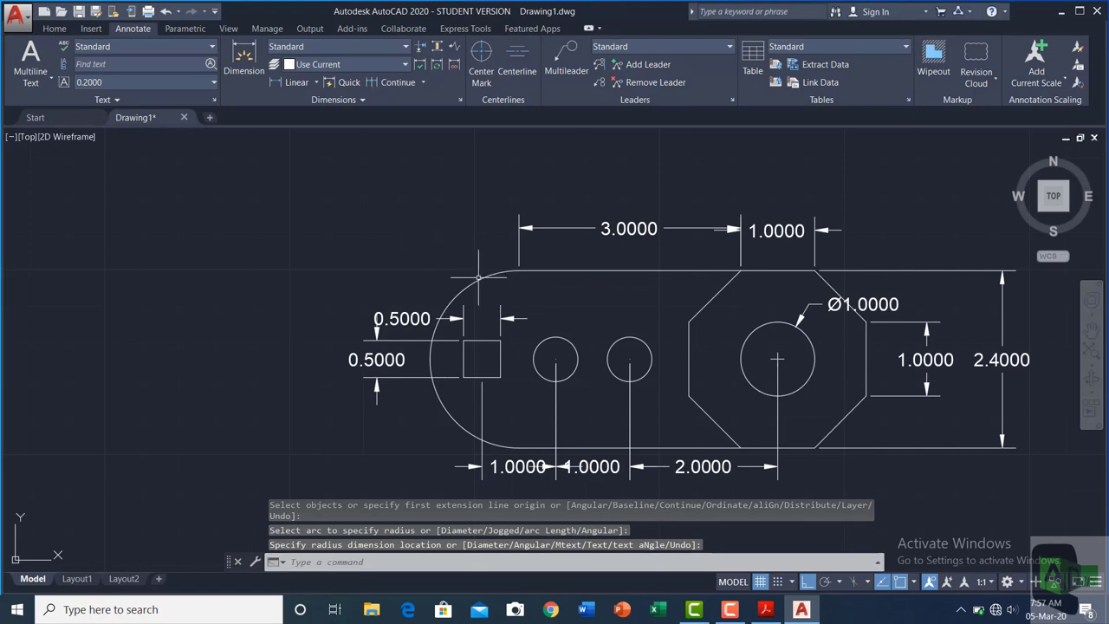
left_click(243, 62)
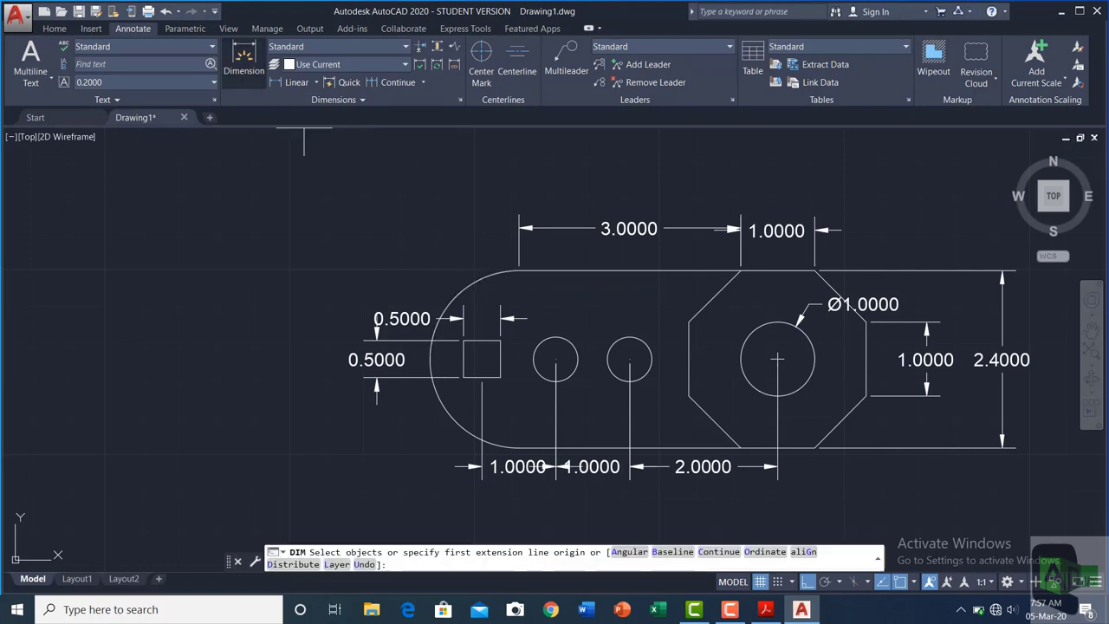
left_click(483, 274)
left_click(465, 230)
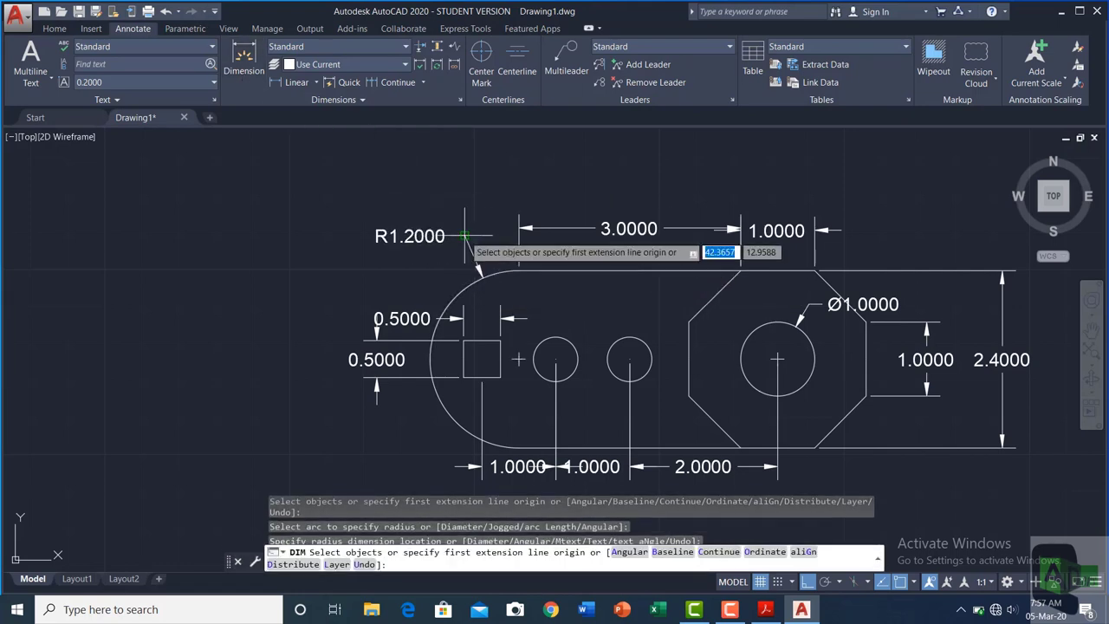
key("Escape")
Step: Add R0.3000 radius labels to the middle and left small circles
left_click(259, 73)
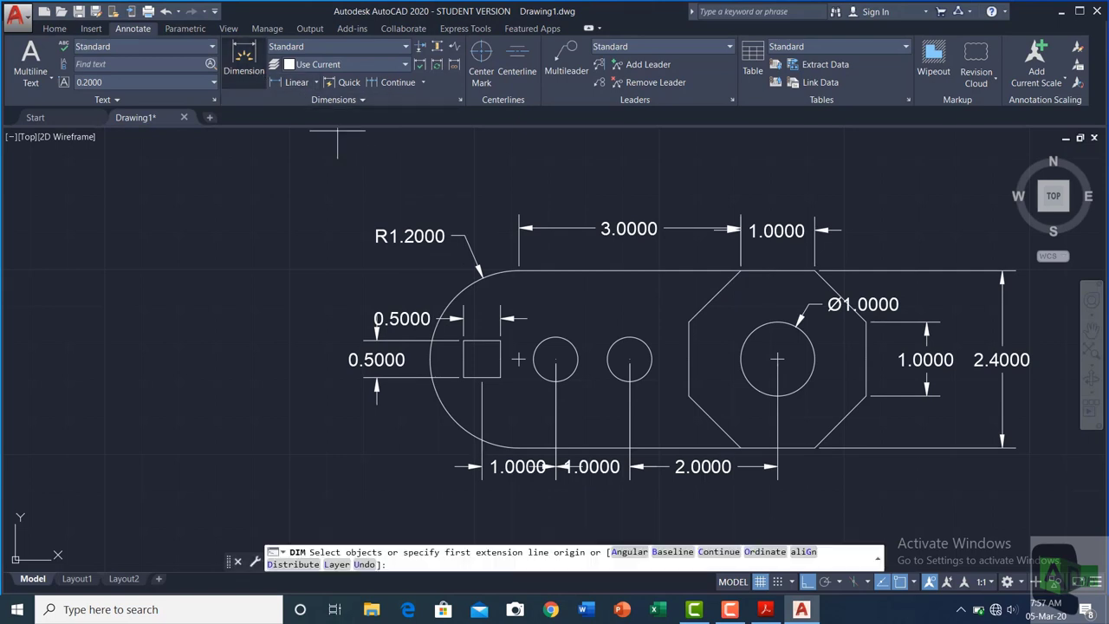
left_click(637, 347)
type("radius")
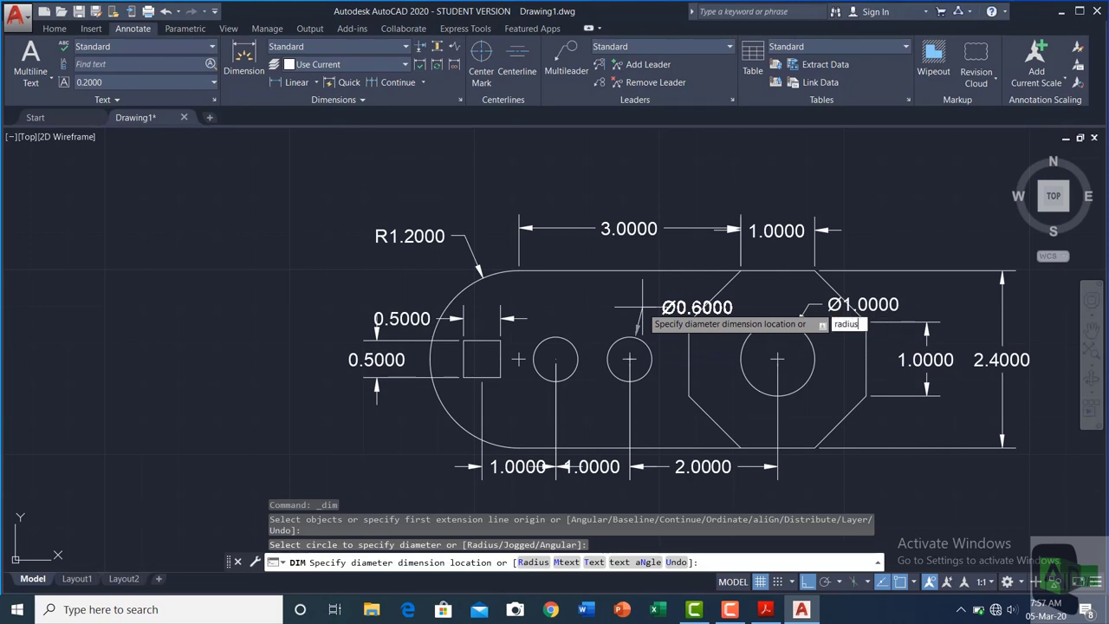
key("Return")
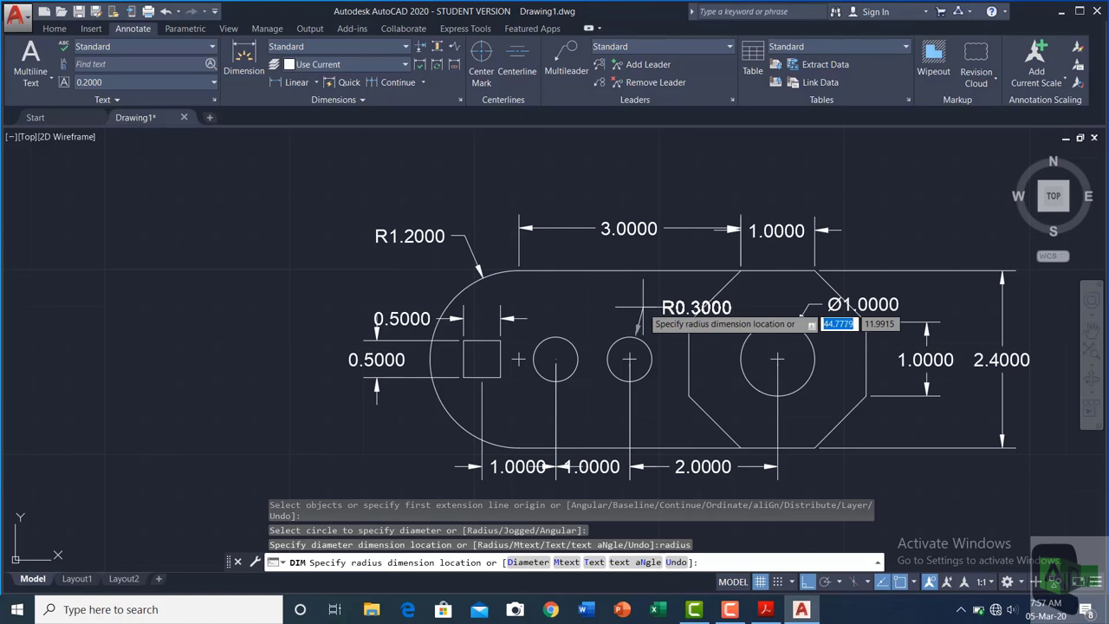
left_click(644, 308)
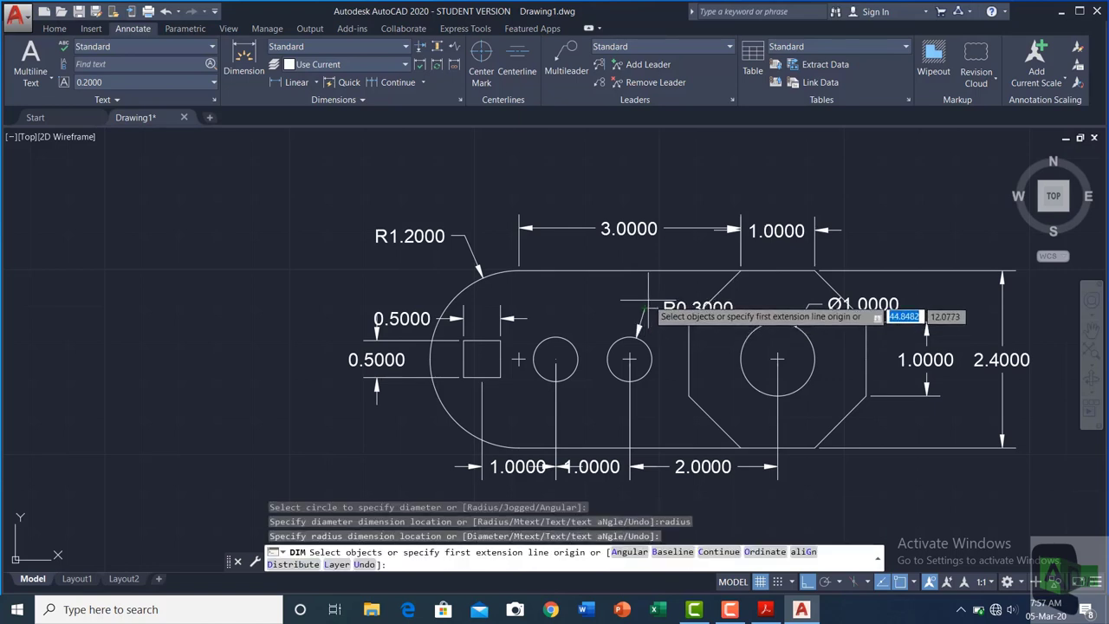
left_click(243, 65)
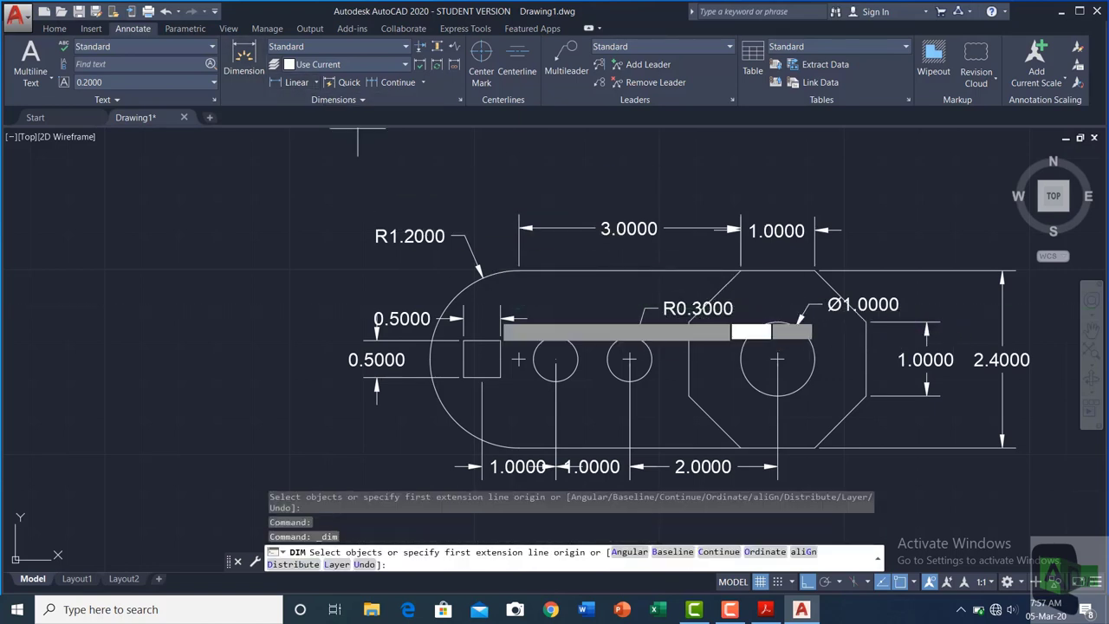
left_click(555, 336)
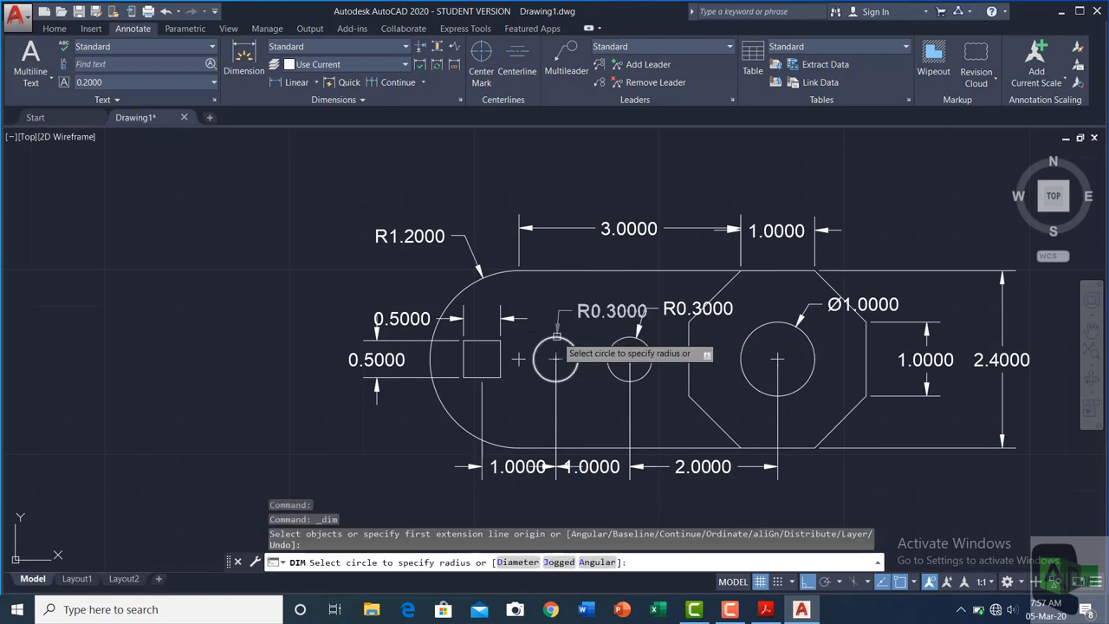
left_click(571, 305)
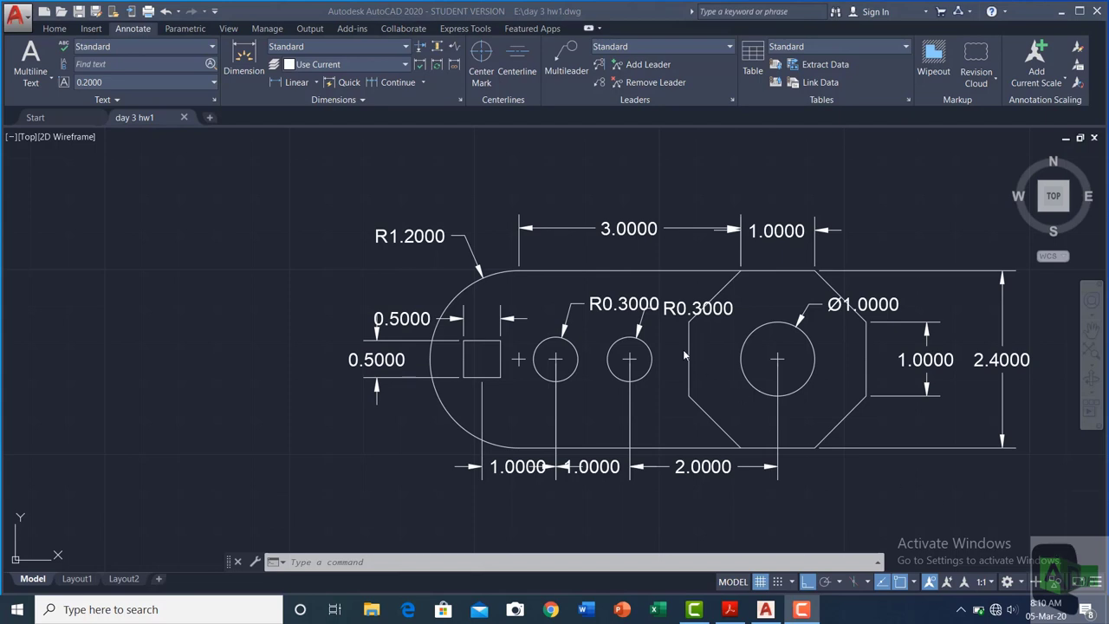
Step: Save the drawing as day 3 hw1.dwg in D:\model designed in Autocad
left_click(16, 13)
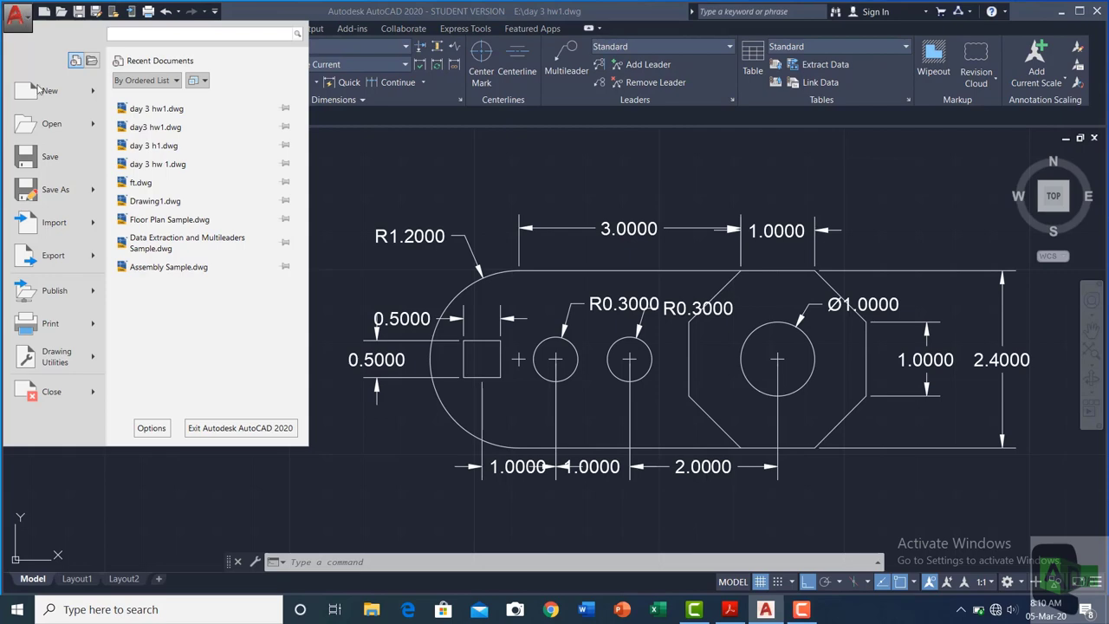
left_click(56, 198)
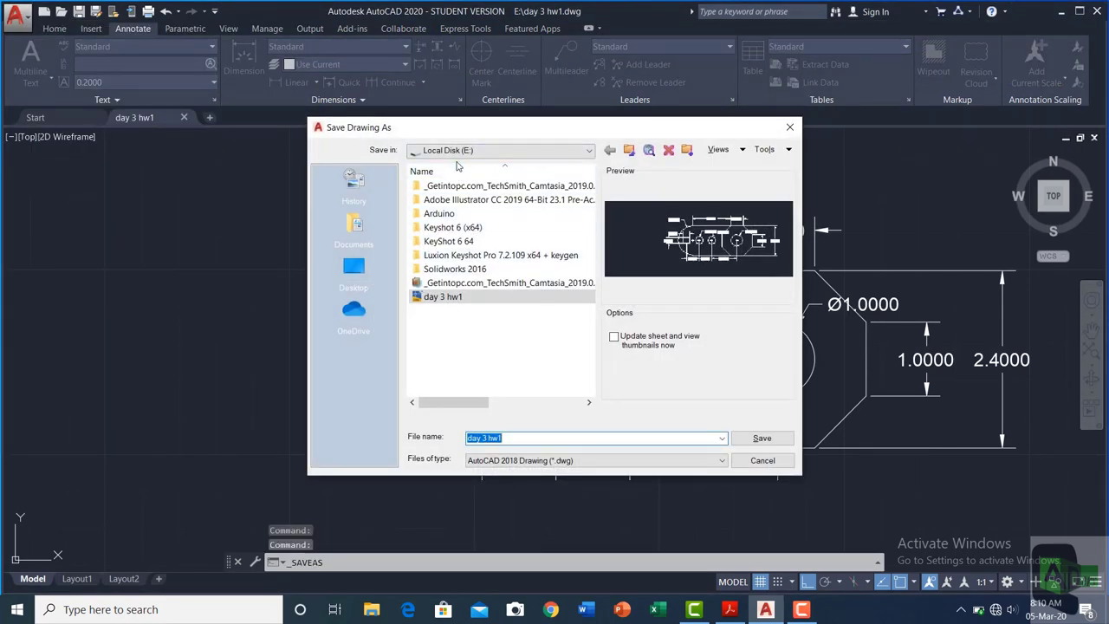
left_click(455, 151)
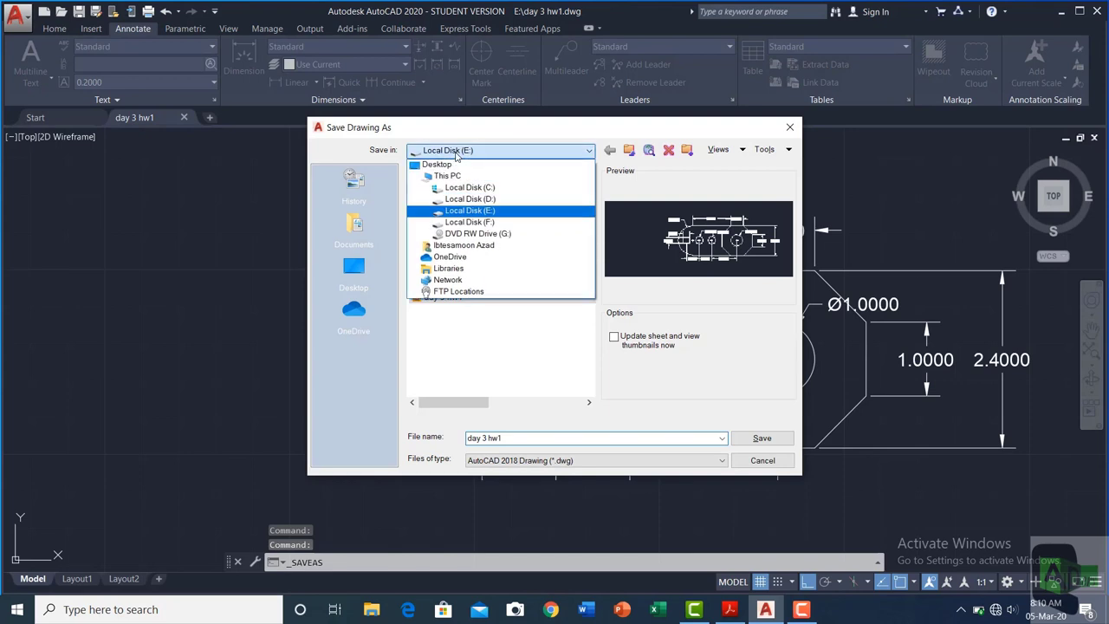
left_click(475, 201)
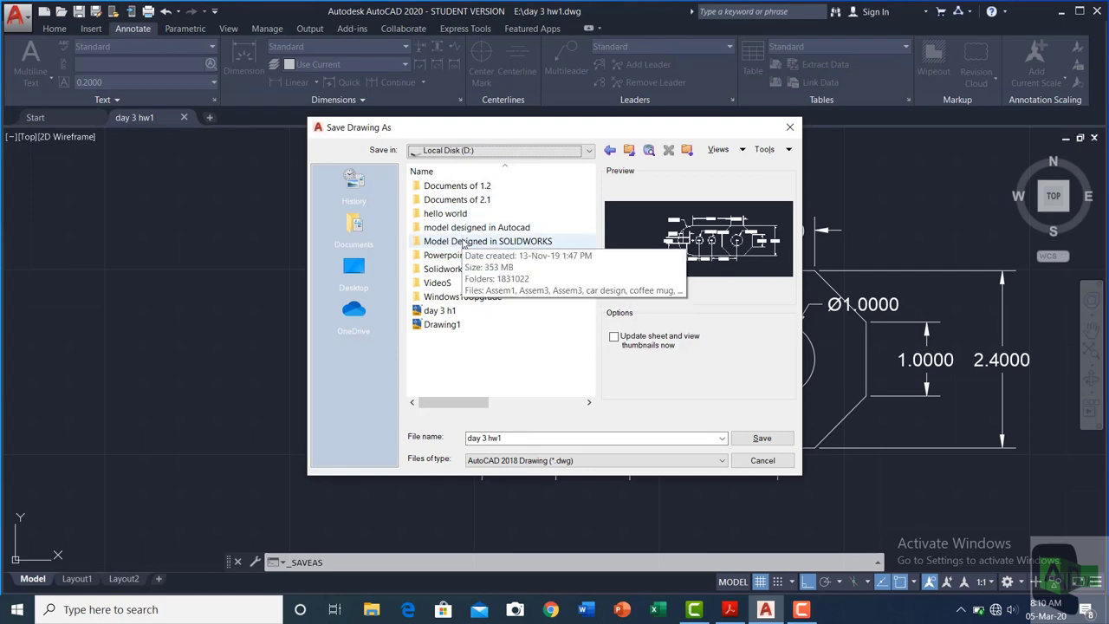
double_click(461, 228)
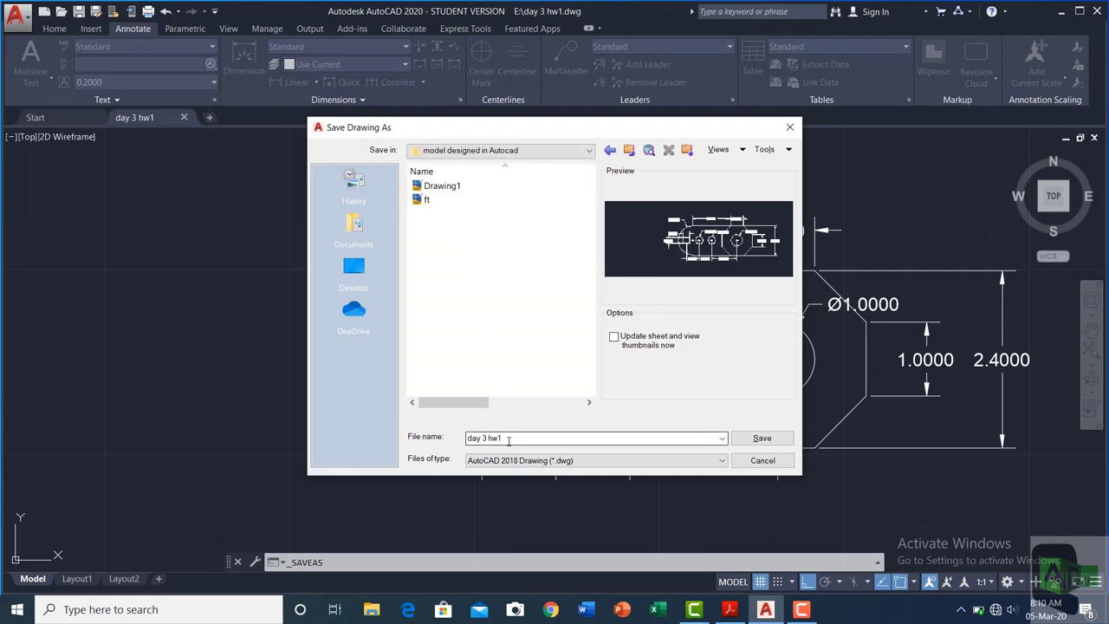
left_click(763, 440)
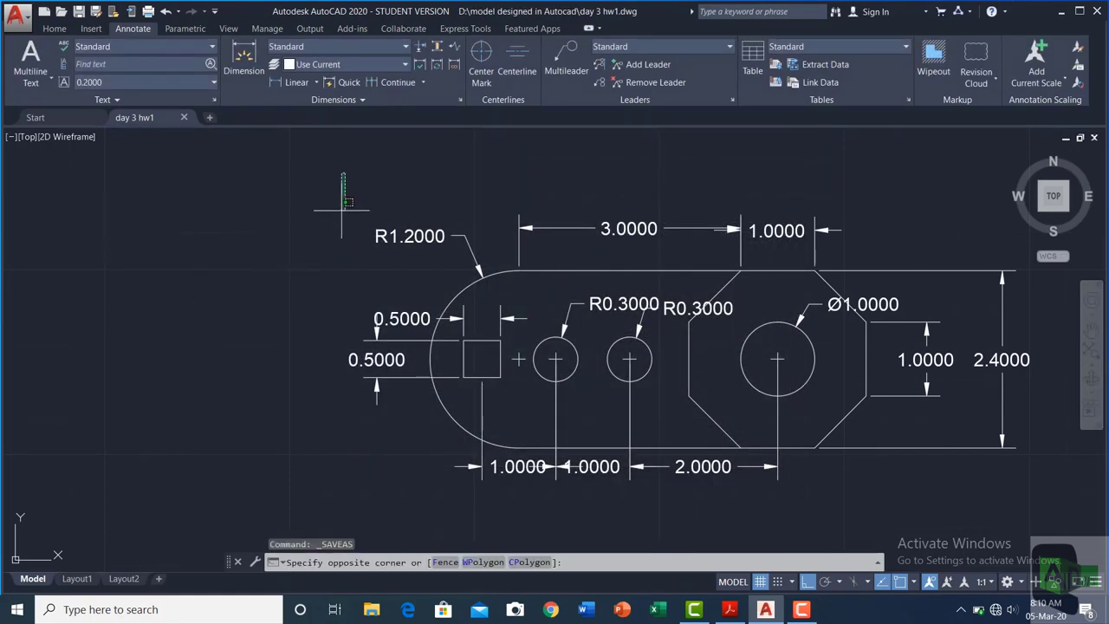
left_click_drag(344, 202, 394, 370)
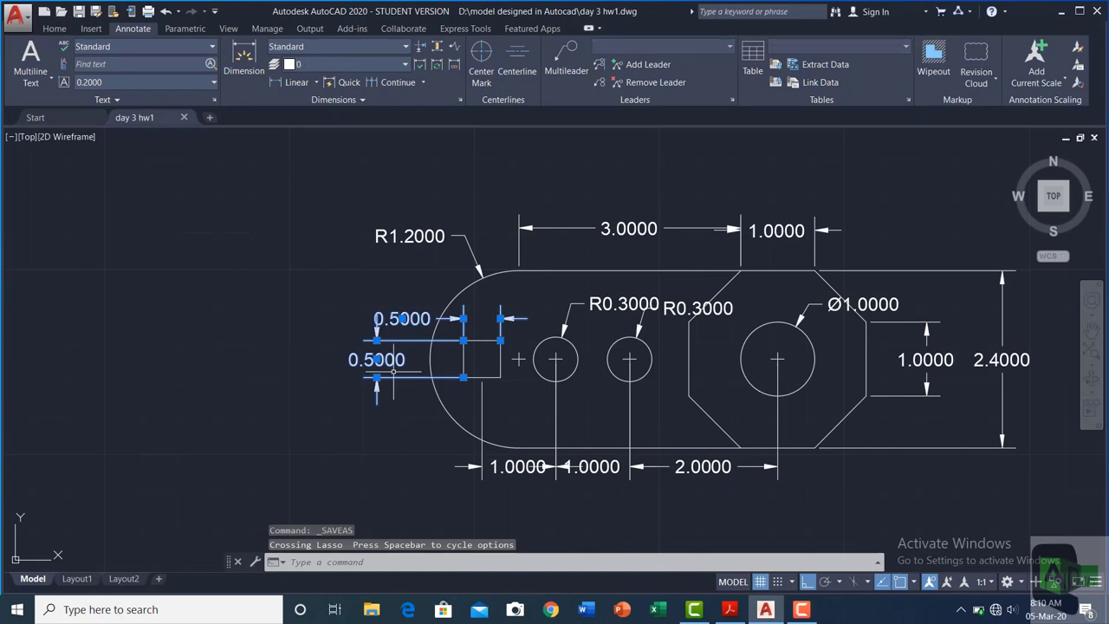